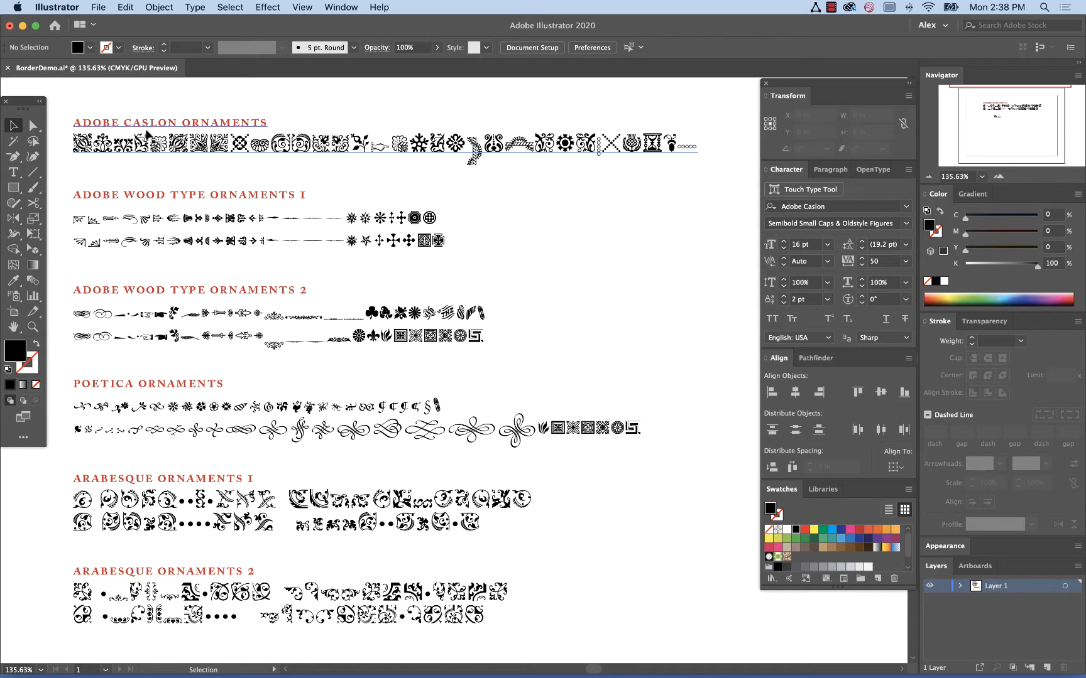
Duplicate the ornament line under the Adobe Caslon Ornaments heading as a second line directly below it.
{"action": "triple_click", "coordinate": [169, 150]}
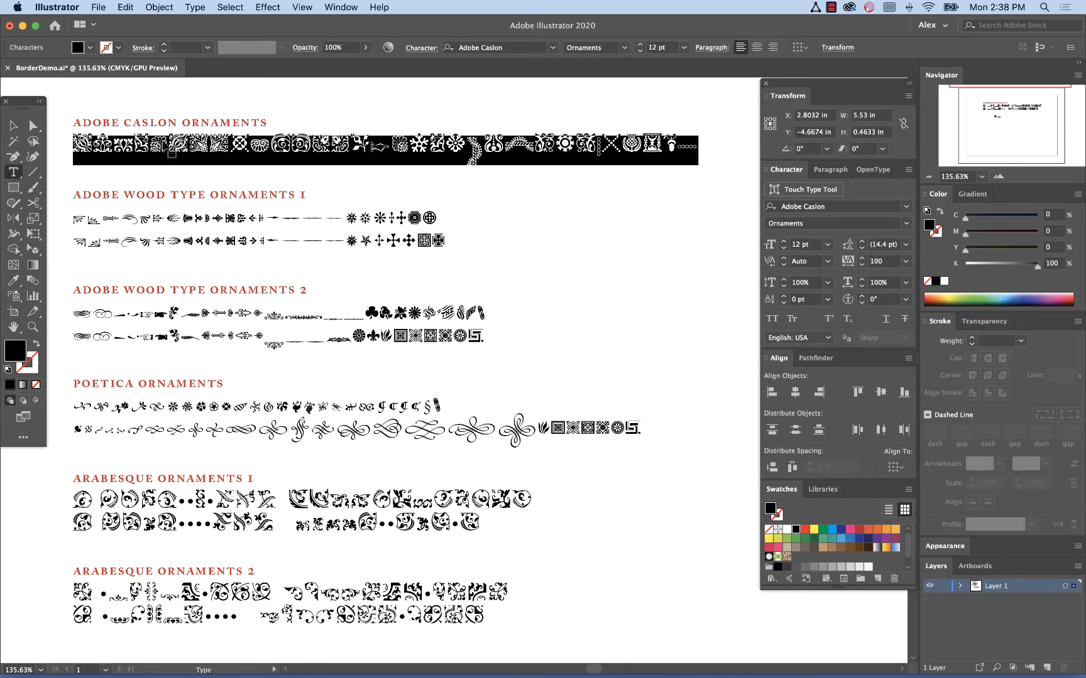
{"action": "left_click", "coordinate": [696, 146]}
{"action": "key", "text": "Return"}
{"action": "key", "text": "super+v"}
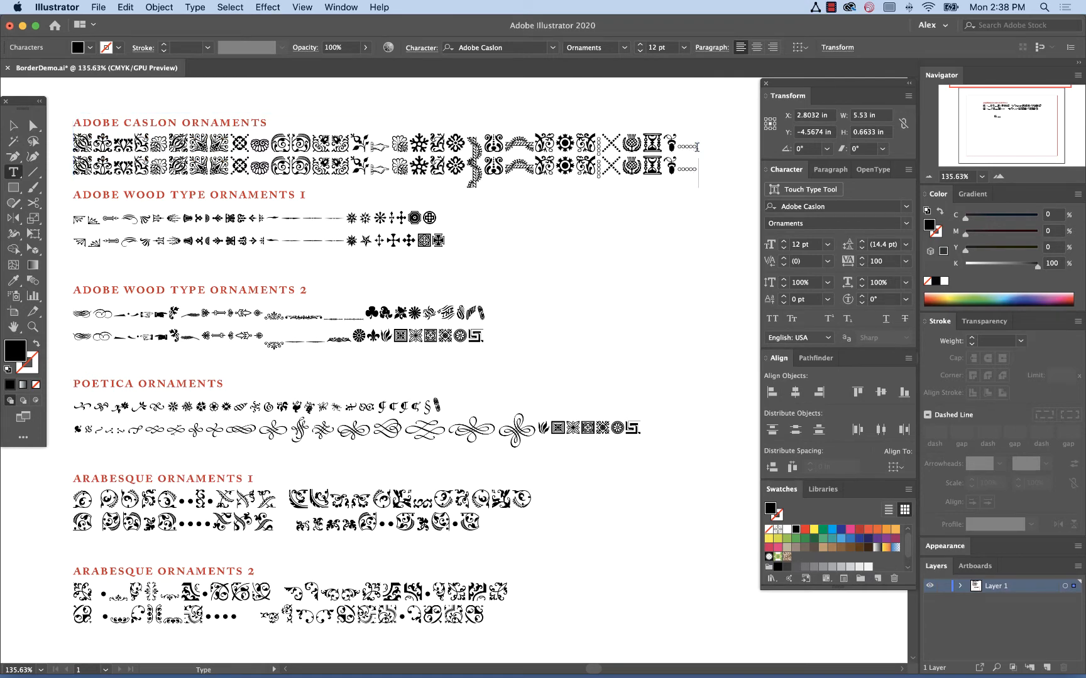
Set the second line under Adobe Caslon Ornaments to the Regular font style.
{"action": "triple_click", "coordinate": [621, 171]}
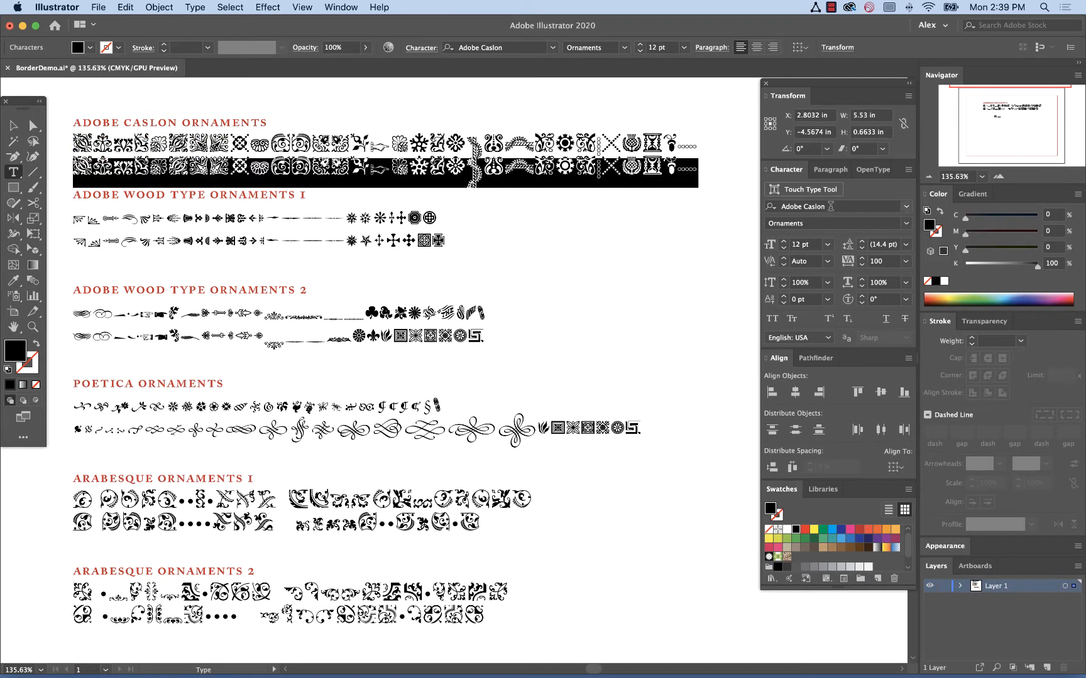
{"action": "left_click", "coordinate": [905, 224]}
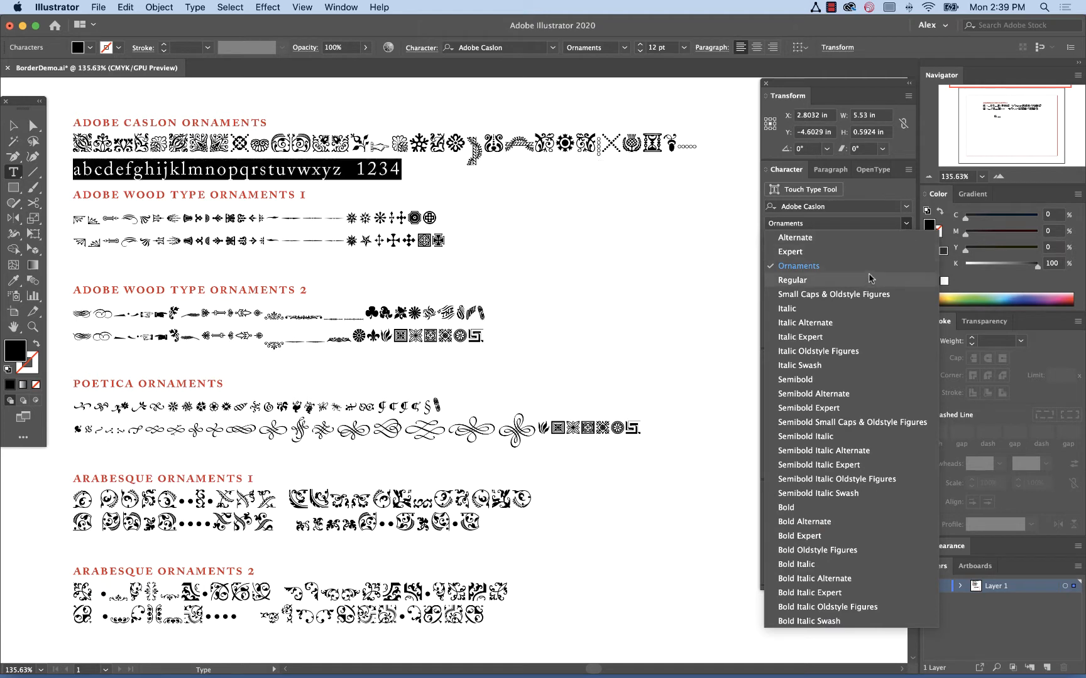
{"action": "left_click", "coordinate": [792, 280]}
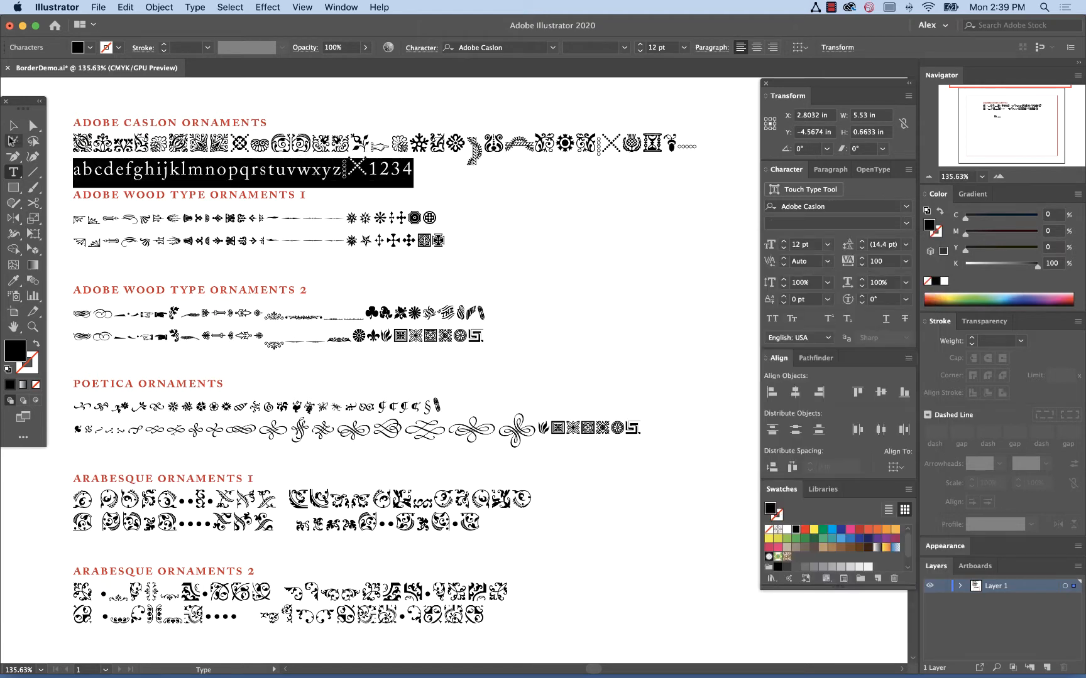
Move the Adobe Caslon Ornaments text block slightly up and set its second line to the Ornaments font style.
{"action": "key", "text": "Escape"}
{"action": "left_click_drag", "start_coordinate": [121, 159], "coordinate": [126, 148]}
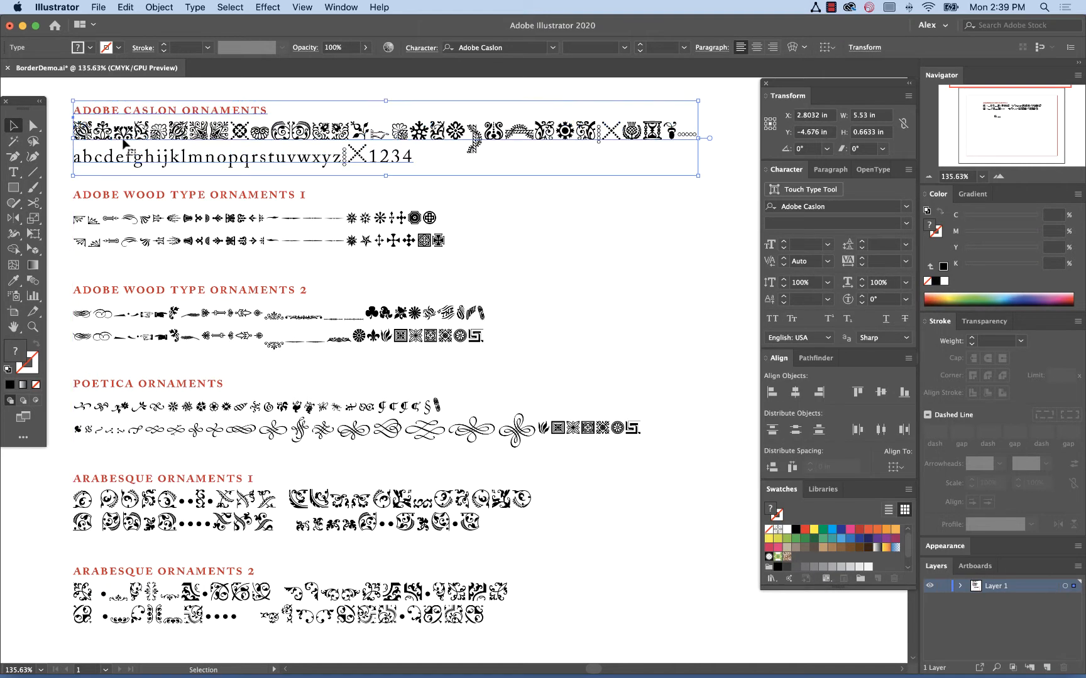
{"action": "double_click", "coordinate": [375, 162]}
{"action": "triple_click", "coordinate": [374, 162]}
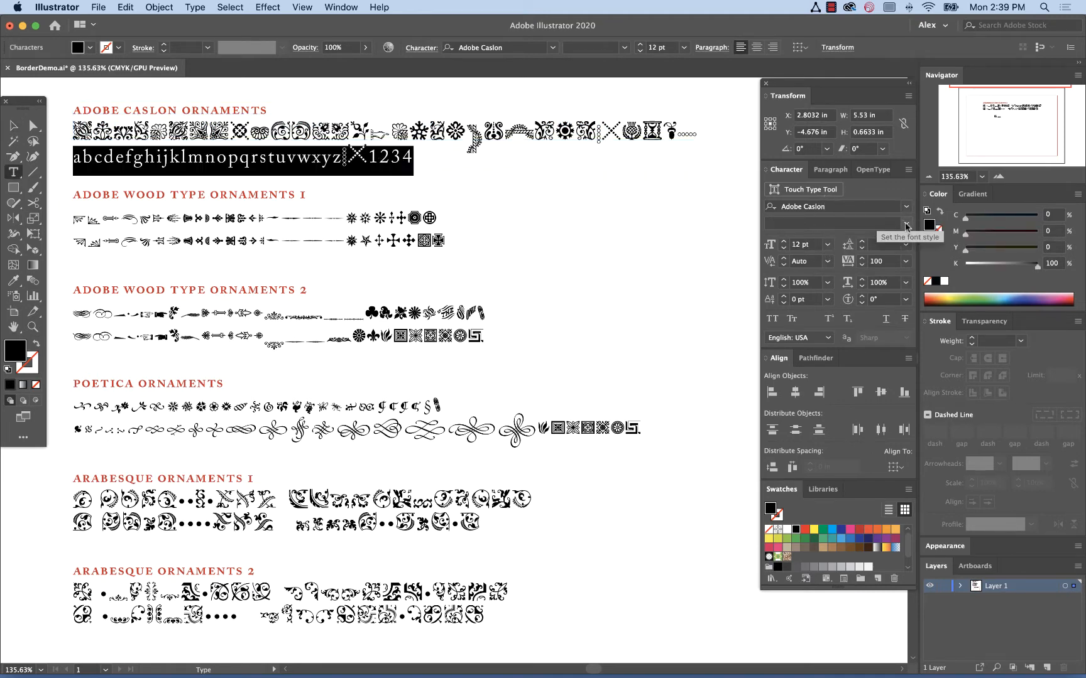
{"action": "left_click", "coordinate": [906, 223]}
{"action": "left_click", "coordinate": [878, 261]}
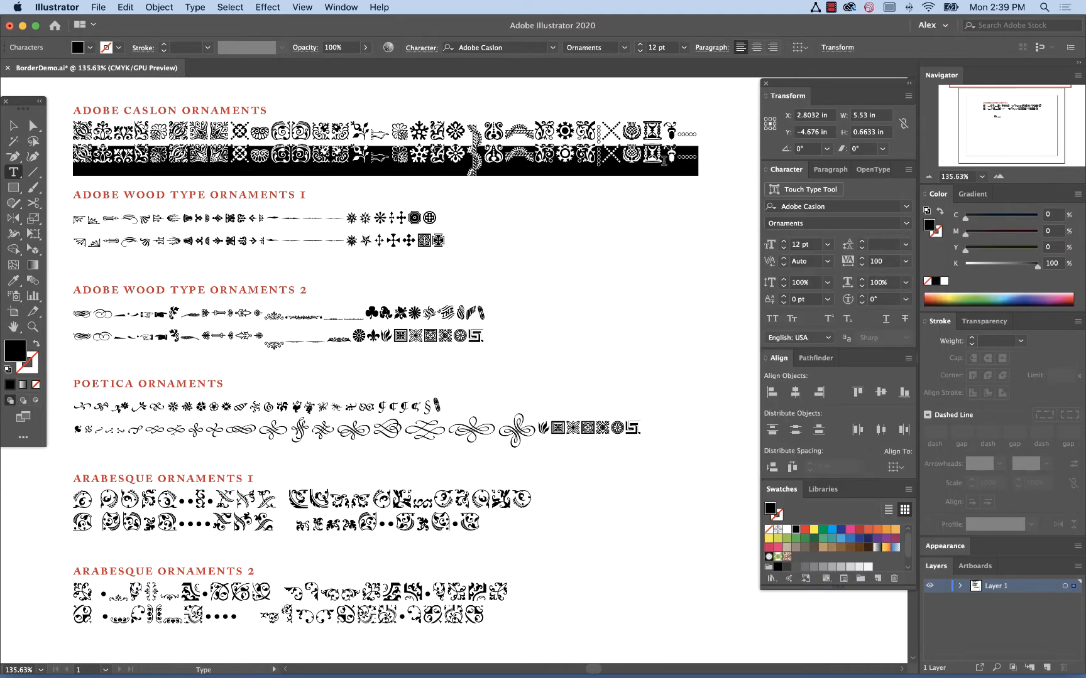
{"action": "left_click", "coordinate": [663, 161]}
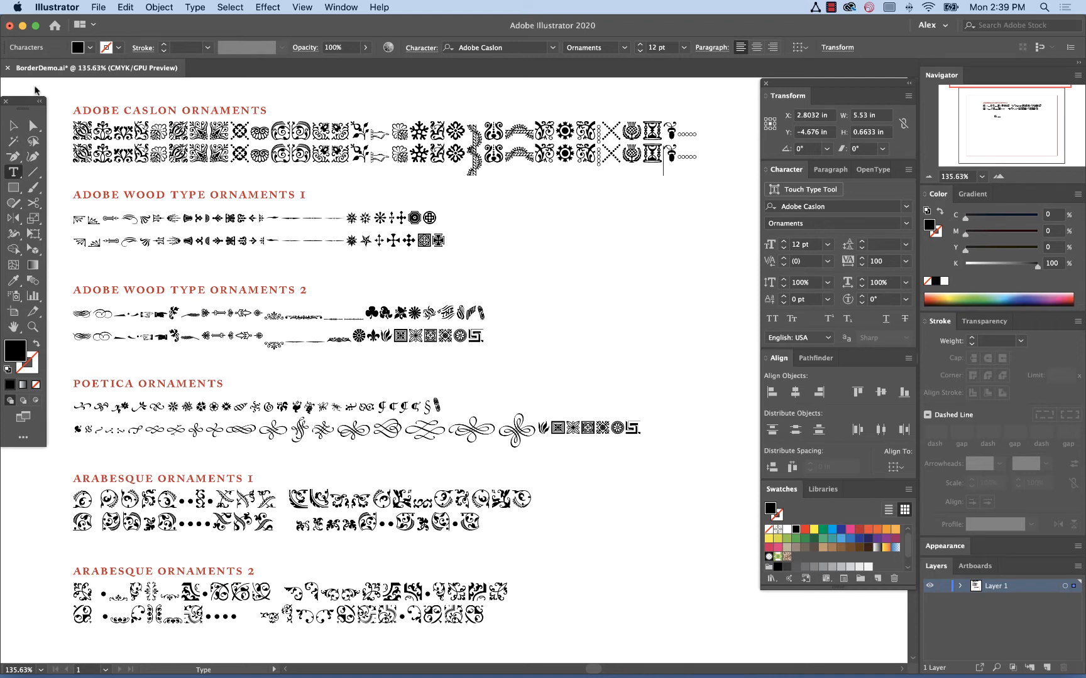
{"action": "left_click", "coordinate": [13, 125]}
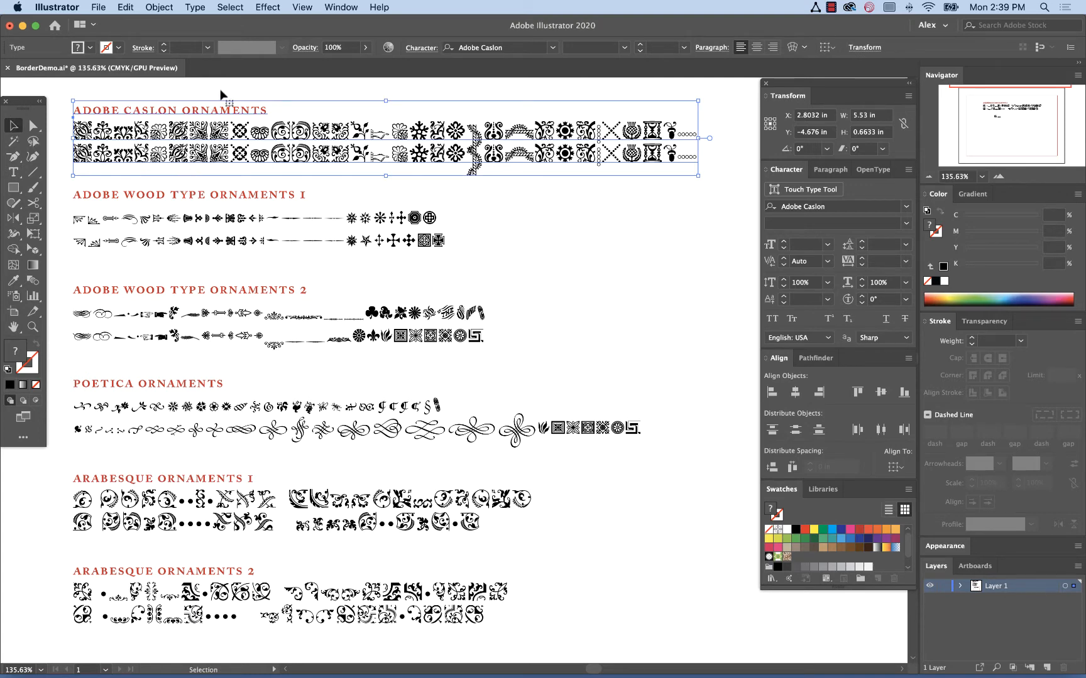
Examine the full glyph set of the Adobe Caslon Ornaments font, using the second ornament line, and close it.
{"action": "double_click", "coordinate": [205, 152]}
{"action": "triple_click", "coordinate": [205, 153]}
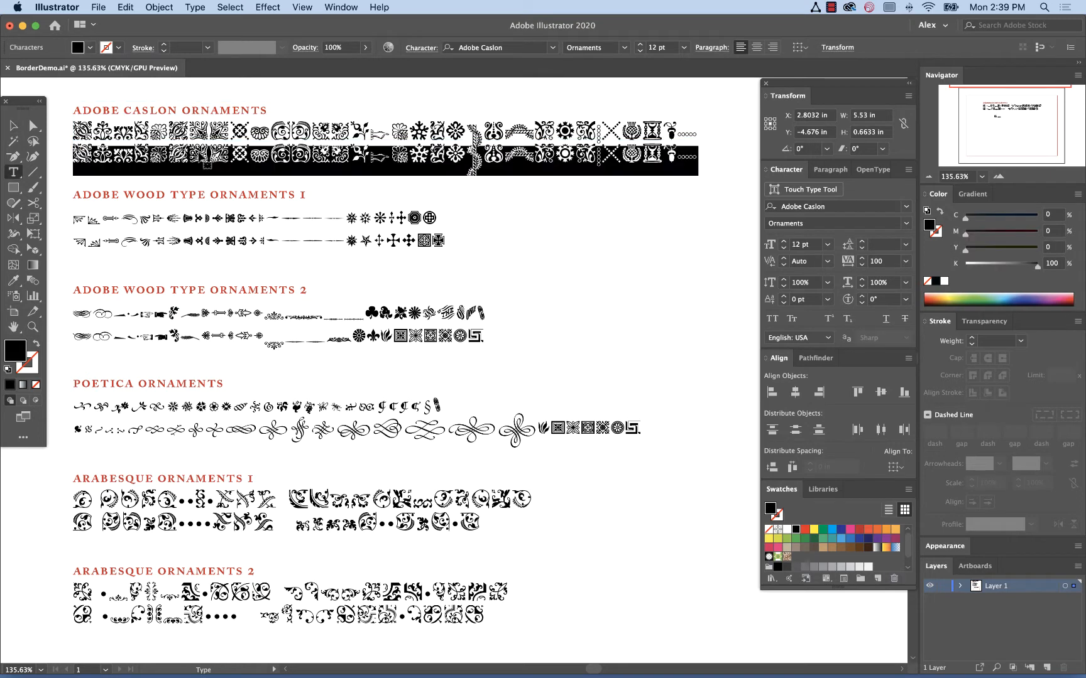
{"action": "left_click", "coordinate": [197, 7]}
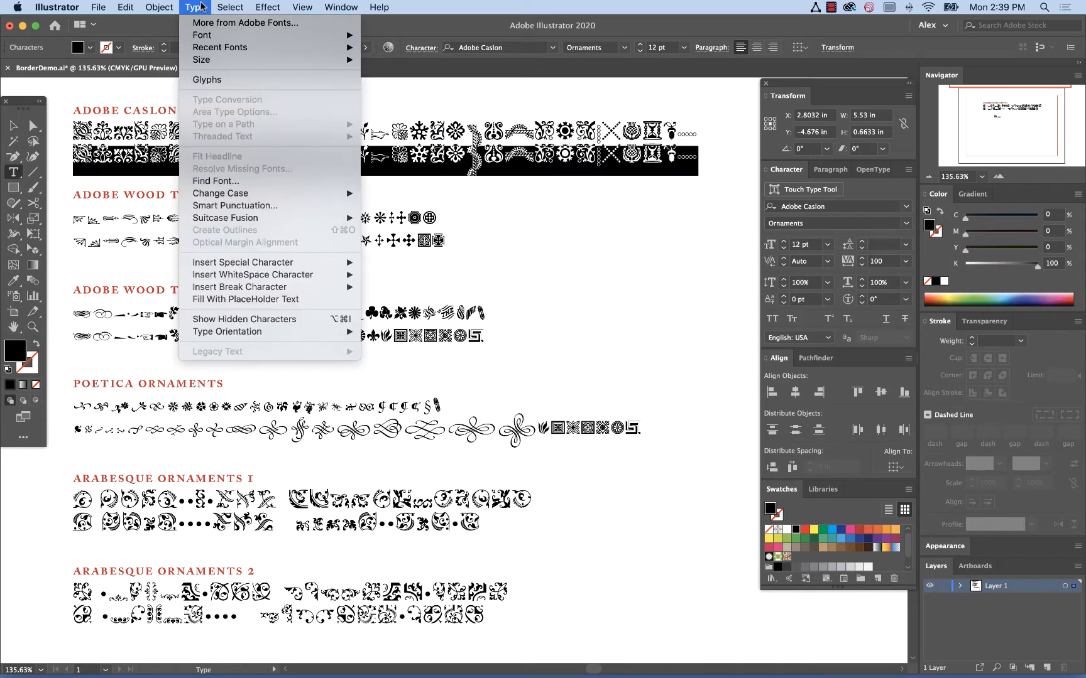
{"action": "left_click", "coordinate": [212, 79]}
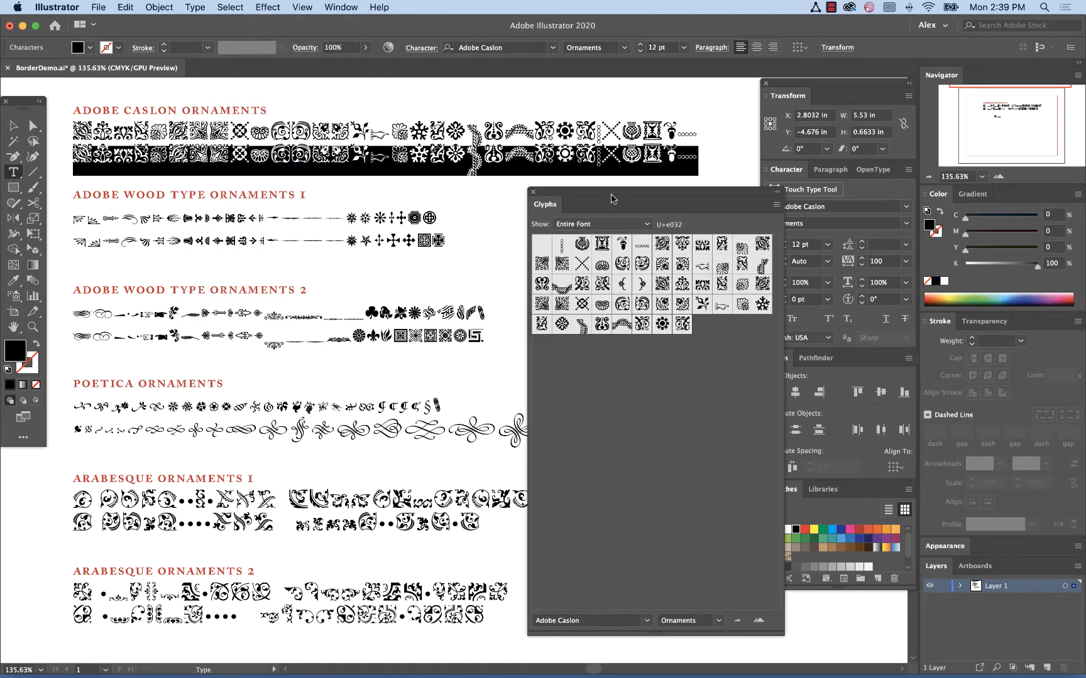
{"action": "left_click_drag", "start_coordinate": [612, 199], "coordinate": [574, 196]}
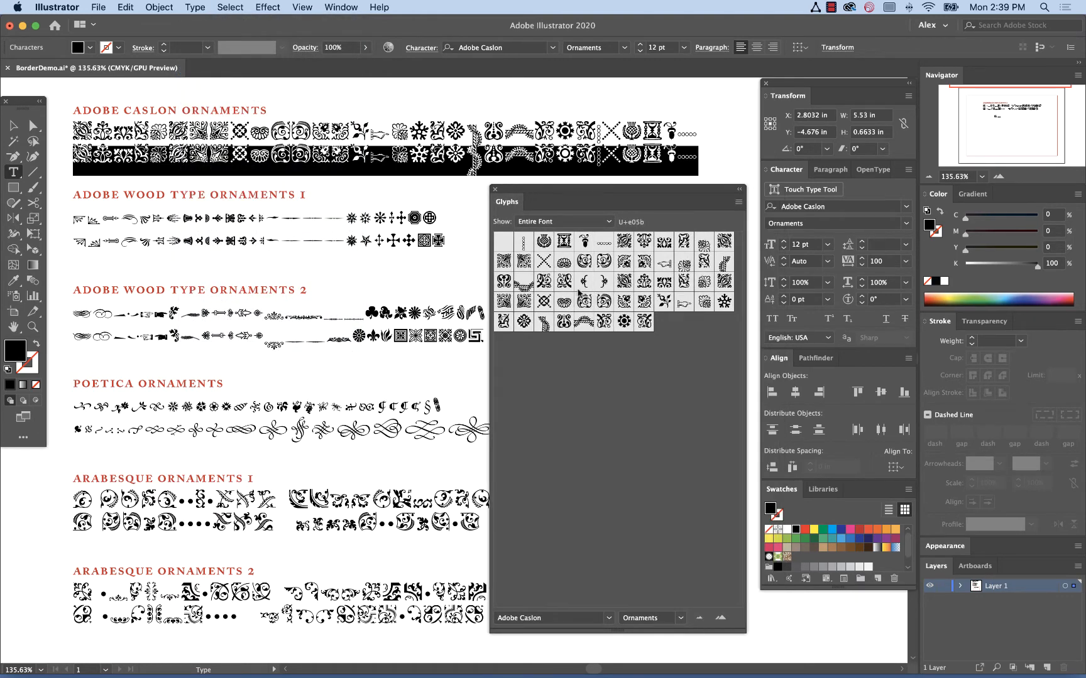
{"action": "left_click", "coordinate": [495, 190]}
Examine the full glyph set of the Arabesque Ornaments One MT font, using the first line under Arabesque Ornaments 1, and close it.
{"action": "scroll", "coordinate": [439, 383], "scroll_direction": "down", "scroll_amount": 3}
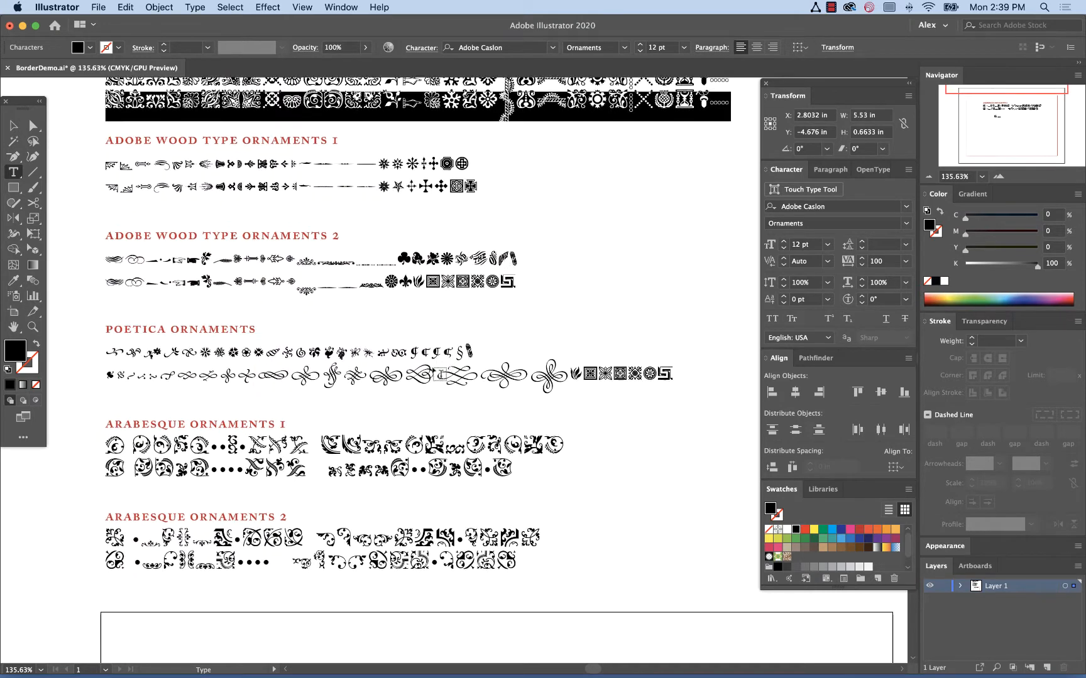
{"action": "left_click_drag", "start_coordinate": [127, 416], "coordinate": [596, 417]}
{"action": "left_click", "coordinate": [188, 6]}
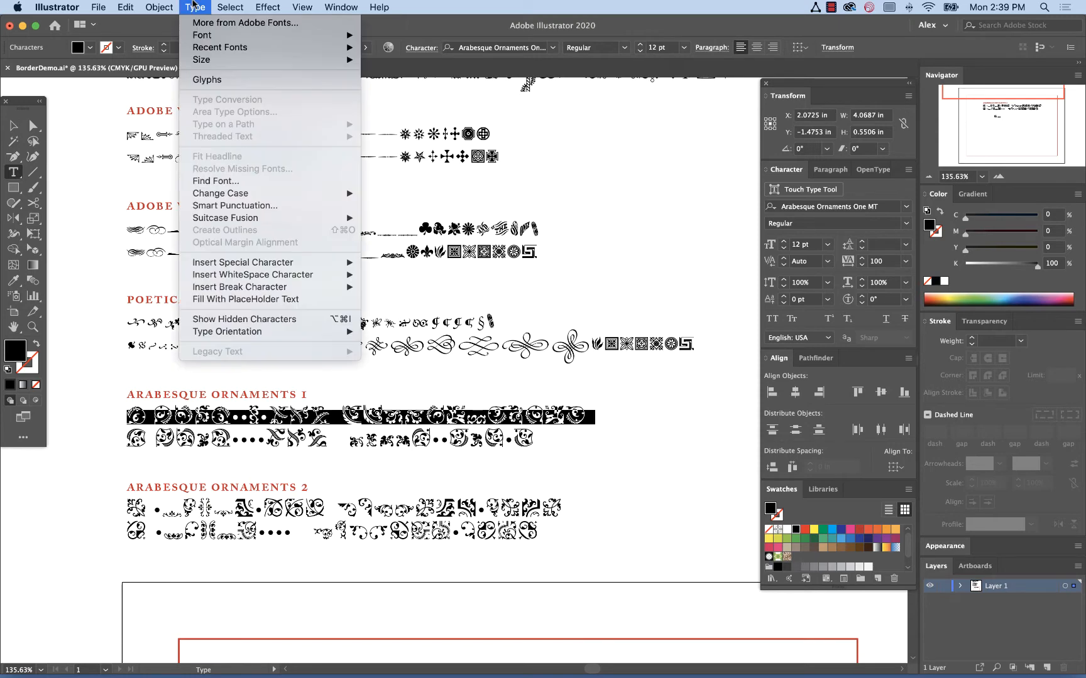
{"action": "left_click", "coordinate": [209, 76]}
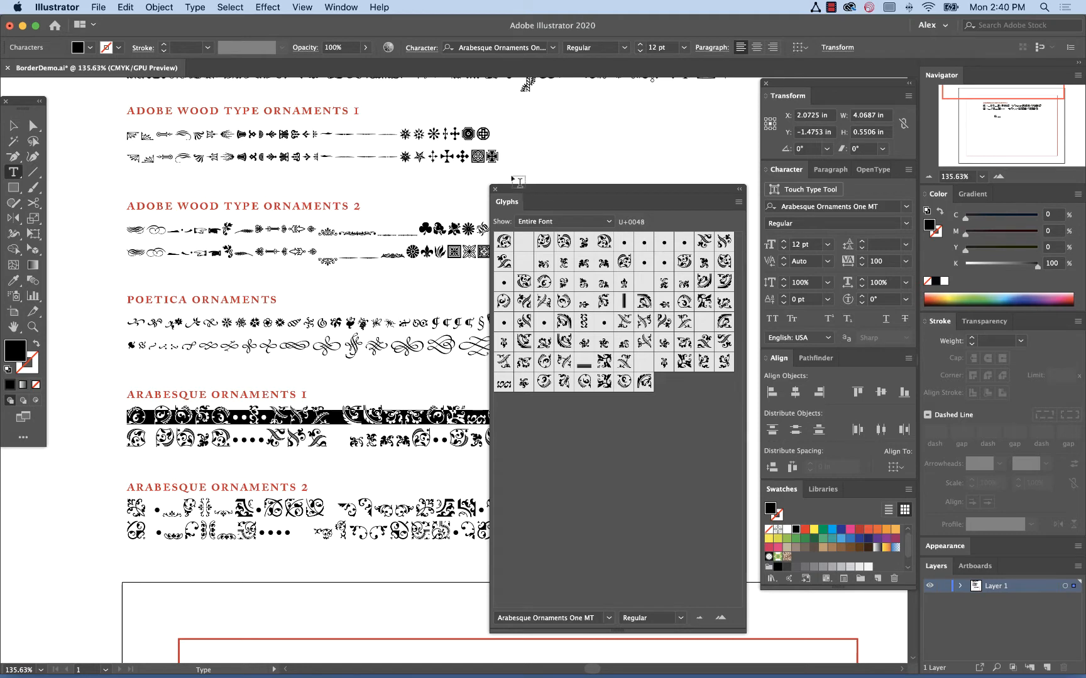
{"action": "left_click", "coordinate": [495, 191]}
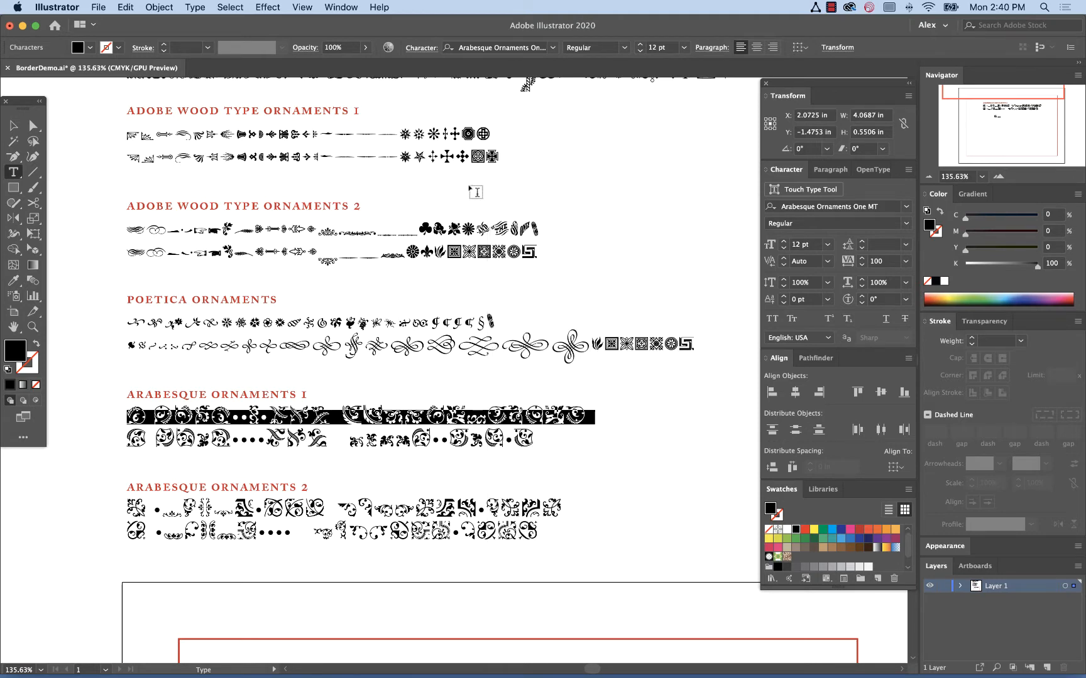
{"action": "left_click", "coordinate": [14, 126]}
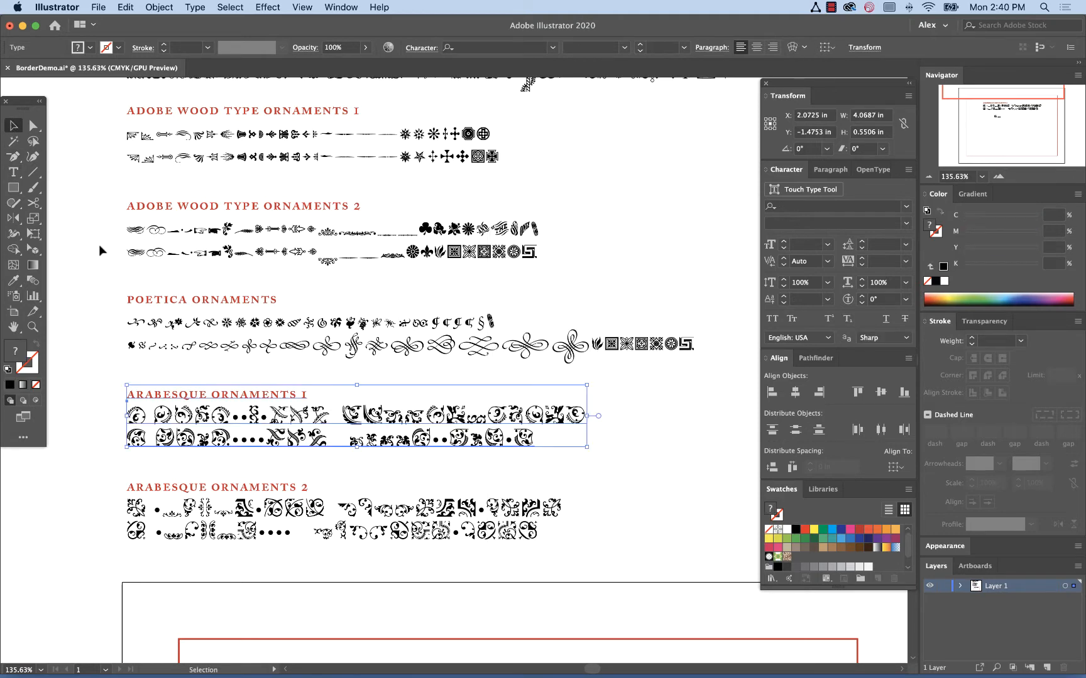
Examine the Arabesque Ornaments 2 sample inside the red frame and the two single ornaments below it.
{"action": "scroll", "coordinate": [100, 245], "scroll_direction": "up", "scroll_amount": 1}
{"action": "scroll", "coordinate": [100, 248], "scroll_direction": "down", "scroll_amount": 3}
{"action": "scroll", "coordinate": [99, 245], "scroll_direction": "down", "scroll_amount": 10}
{"action": "scroll", "coordinate": [99, 245], "scroll_direction": "right", "scroll_amount": 2}
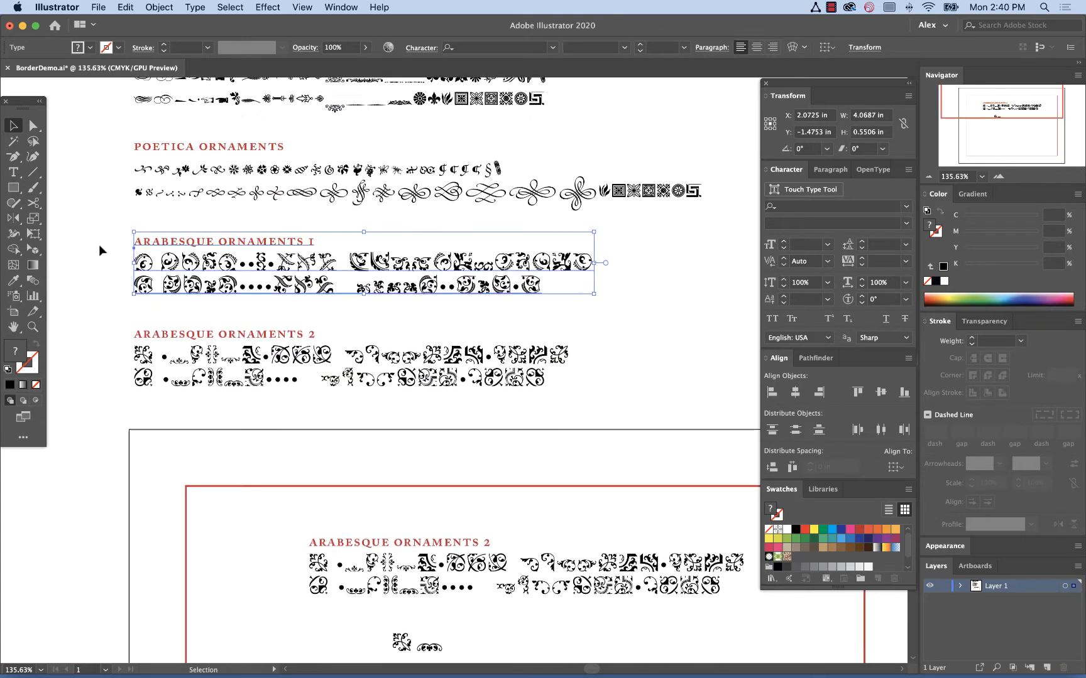
{"action": "scroll", "coordinate": [99, 245], "scroll_direction": "down", "scroll_amount": 2}
{"action": "scroll", "coordinate": [99, 245], "scroll_direction": "right", "scroll_amount": 1}
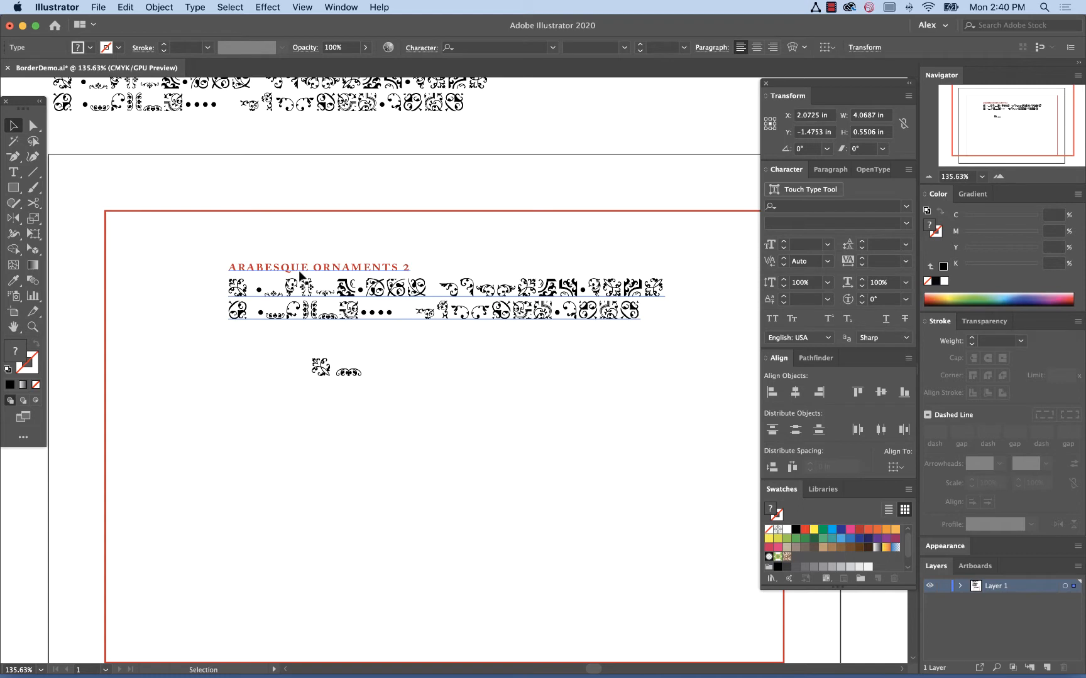
{"action": "left_click", "coordinate": [318, 365]}
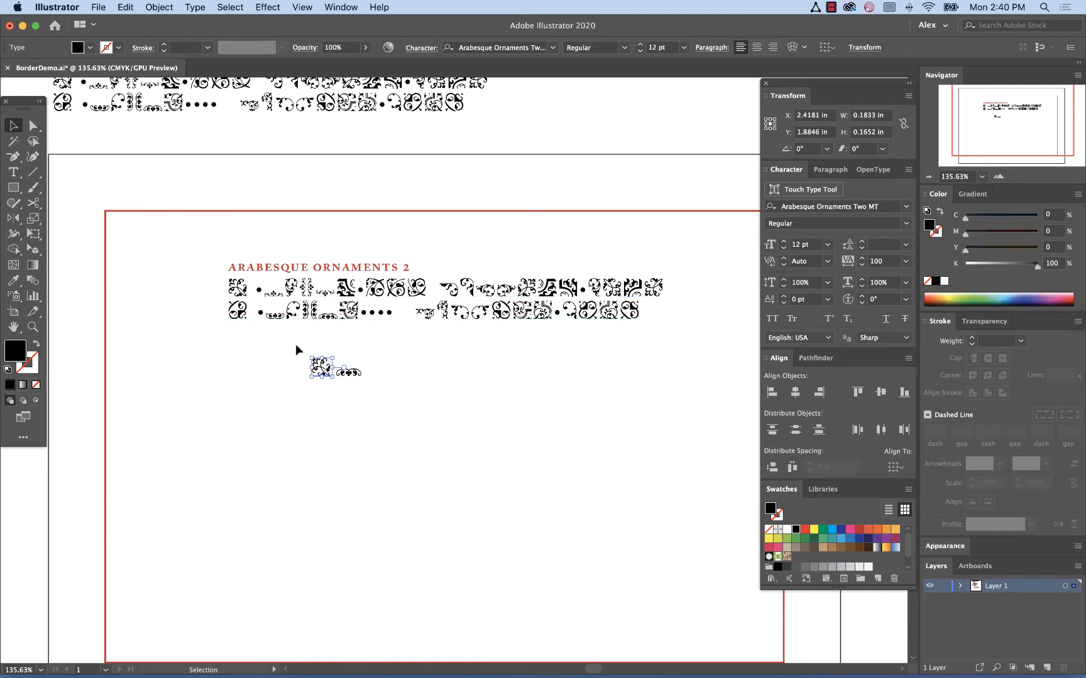
{"action": "key", "text": "z"}
{"action": "left_click_drag", "start_coordinate": [205, 257], "coordinate": [718, 446]}
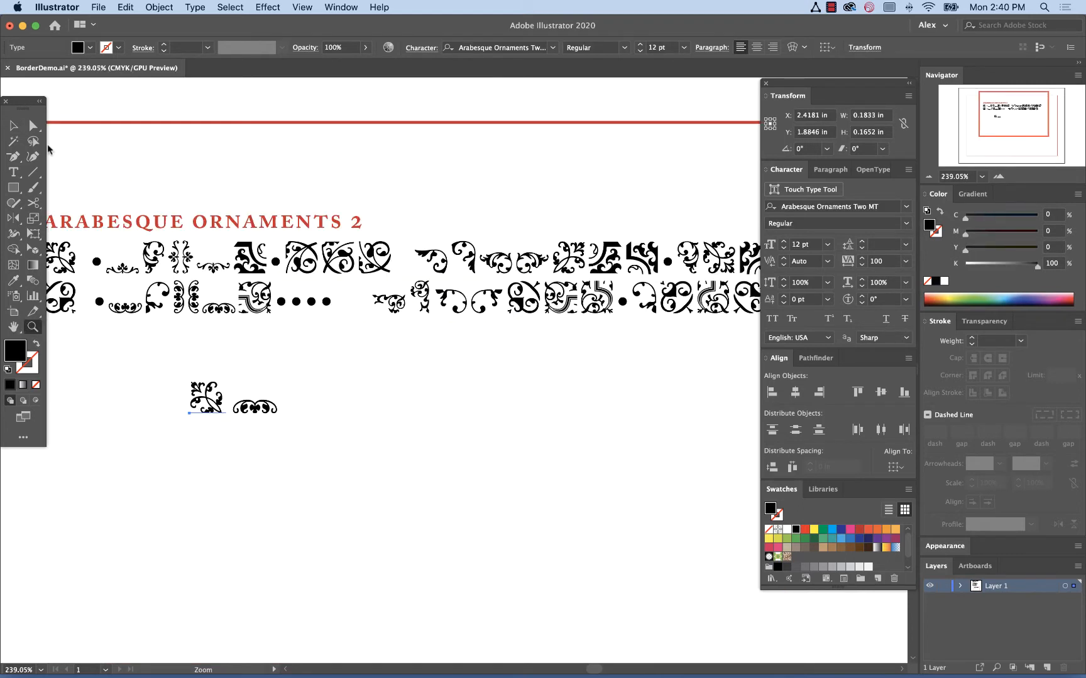
Try moving the single corner ornament below the Arabesque Ornaments 2 sample slightly to the left.
{"action": "left_click", "coordinate": [14, 127]}
{"action": "left_click", "coordinate": [133, 153]}
{"action": "scroll", "coordinate": [211, 146], "scroll_direction": "left", "scroll_amount": 2}
{"action": "scroll", "coordinate": [211, 146], "scroll_direction": "down", "scroll_amount": 1}
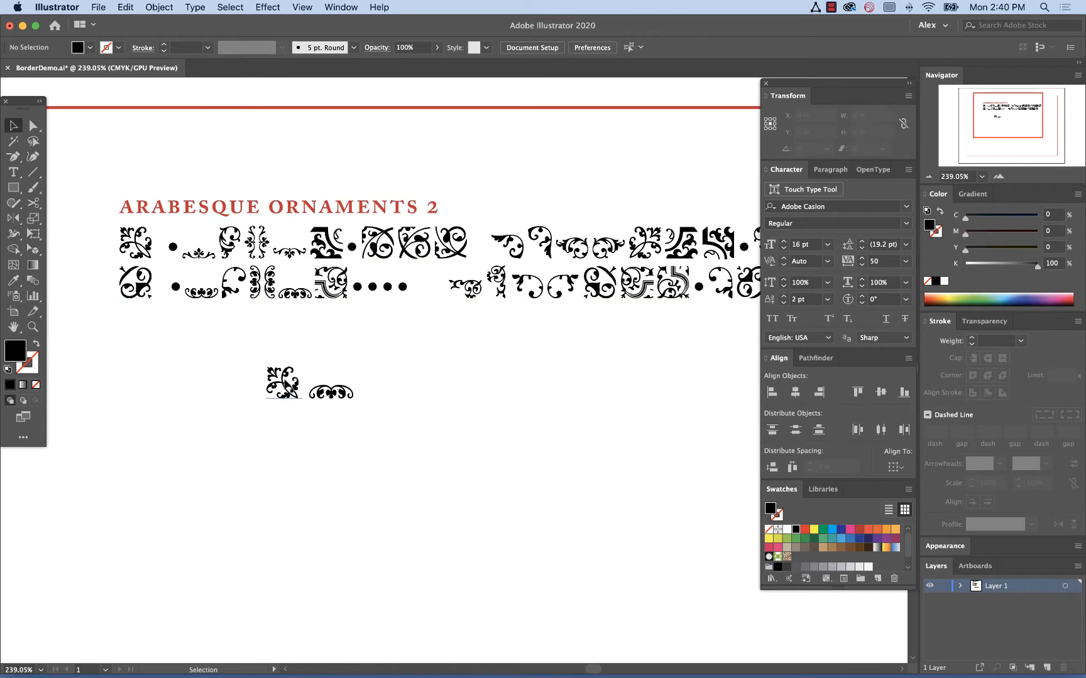
{"action": "left_click_drag", "start_coordinate": [284, 383], "coordinate": [248, 384]}
{"action": "key", "text": "super+z"}
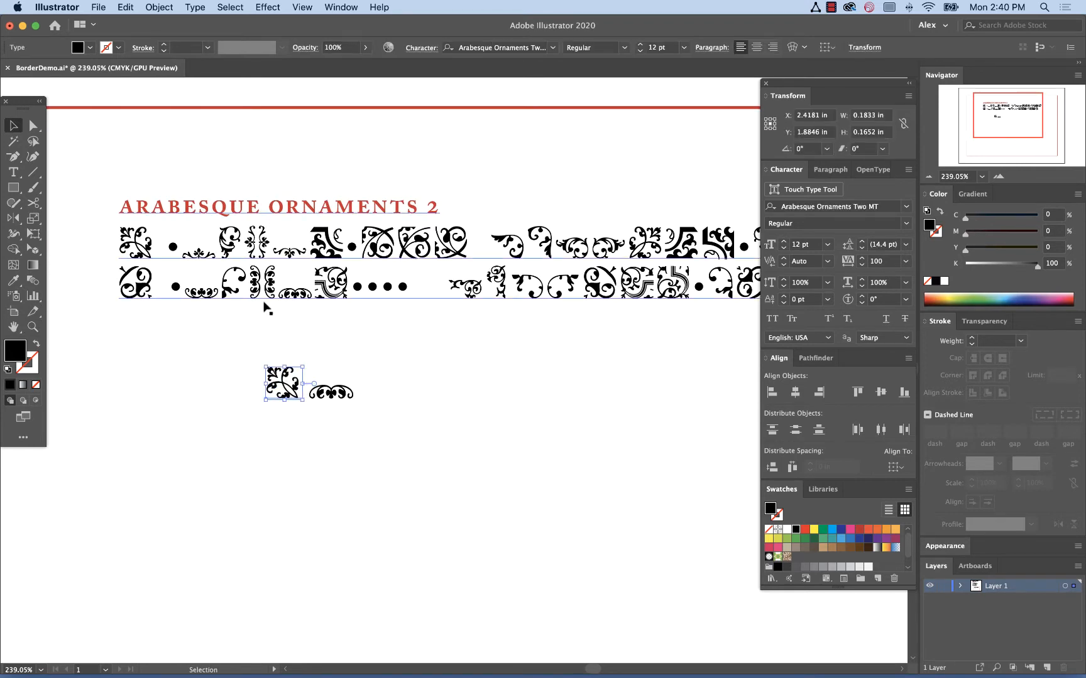
Examine the square corner ornaments in the second row of the Arabesque Ornaments 2 sample up close.
{"action": "scroll", "coordinate": [199, 303], "scroll_direction": "right", "scroll_amount": 1}
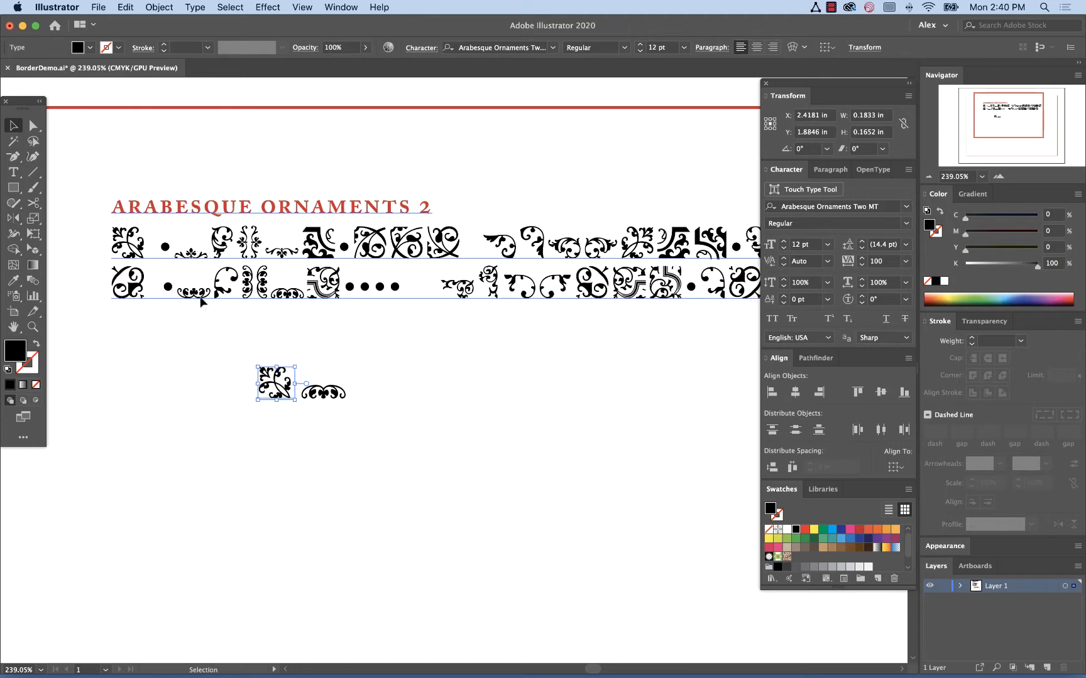
{"action": "scroll", "coordinate": [460, 325], "scroll_direction": "right", "scroll_amount": 5}
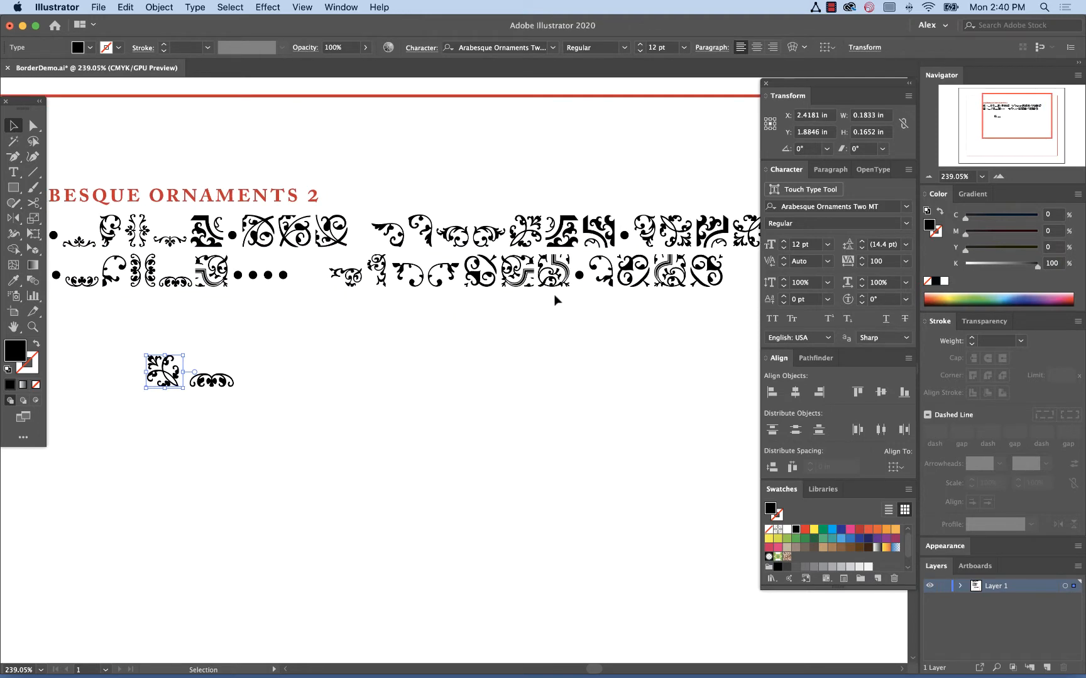
{"action": "key", "text": "z"}
{"action": "left_click_drag", "start_coordinate": [473, 218], "coordinate": [645, 338]}
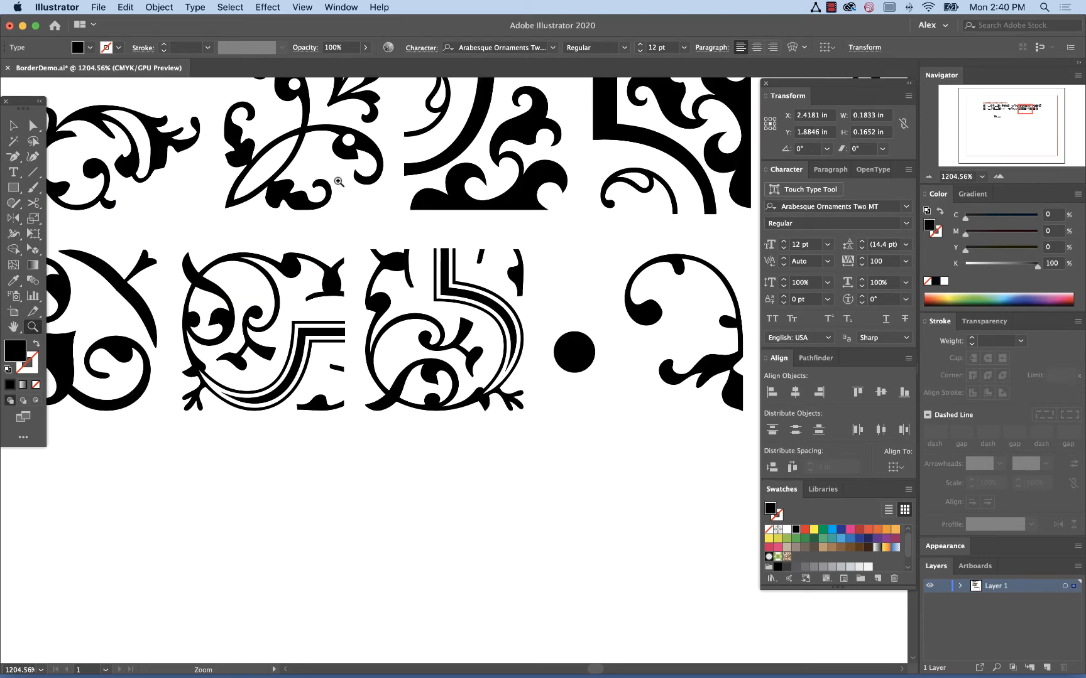
Examine the rope-and-vine corner and edge ornaments in the Adobe Caslon Ornaments rows up close.
{"action": "left_click", "coordinate": [481, 408], "text": "alt"}
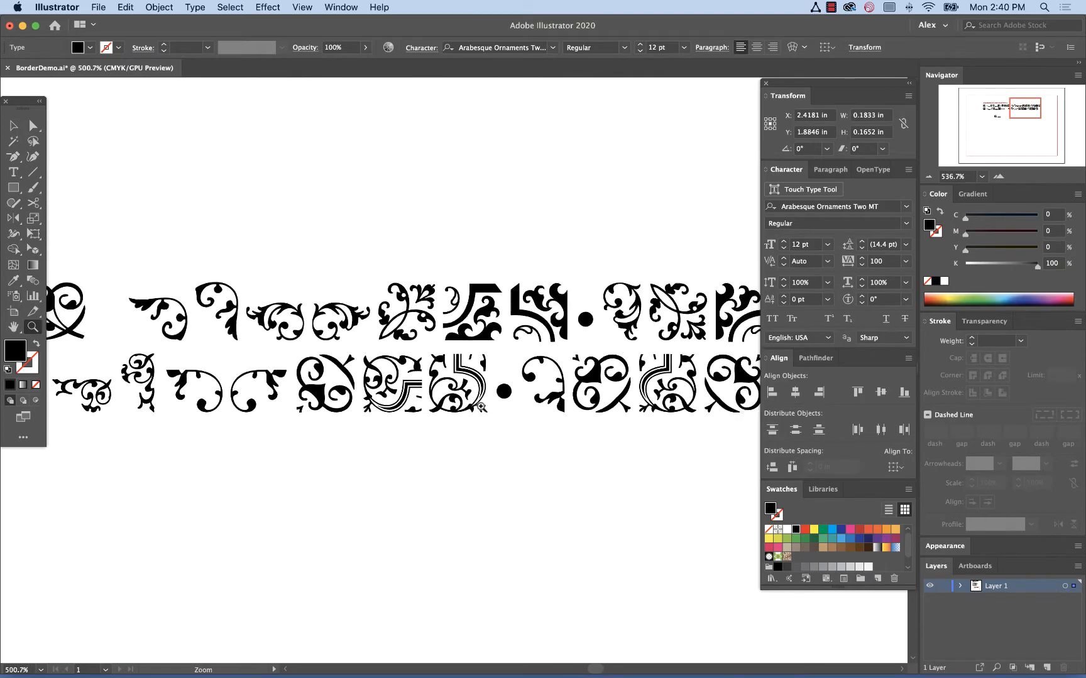
{"action": "left_click", "coordinate": [481, 408], "text": "alt"}
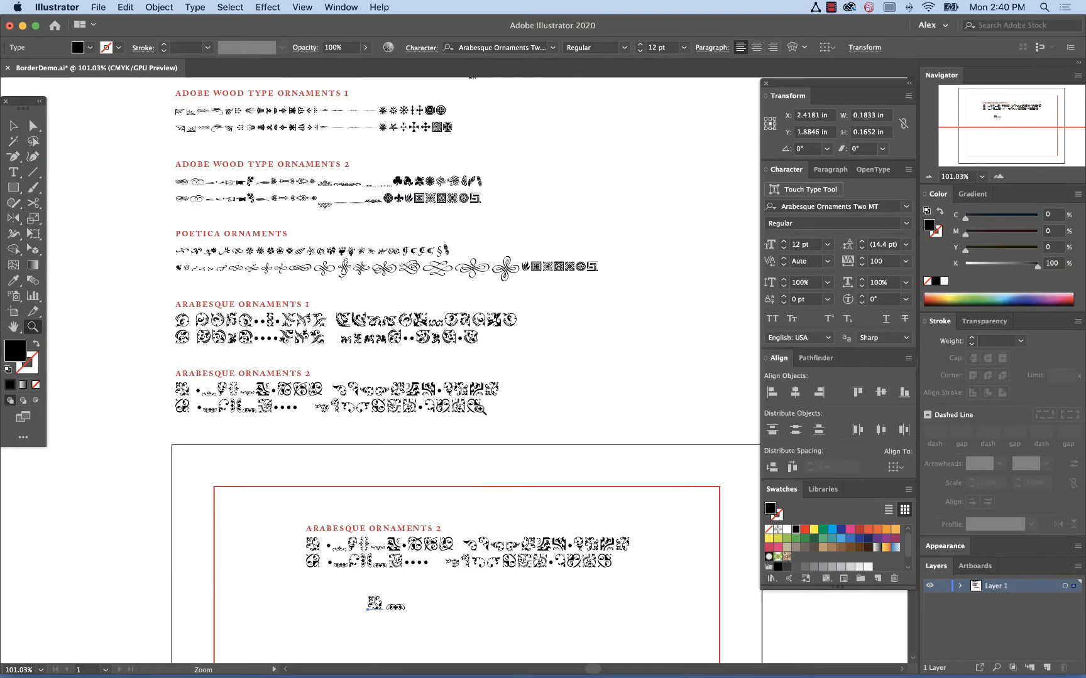
{"action": "scroll", "coordinate": [480, 408], "scroll_direction": "up", "scroll_amount": 4}
{"action": "scroll", "coordinate": [480, 409], "scroll_direction": "left", "scroll_amount": 2}
{"action": "left_click", "coordinate": [442, 185]}
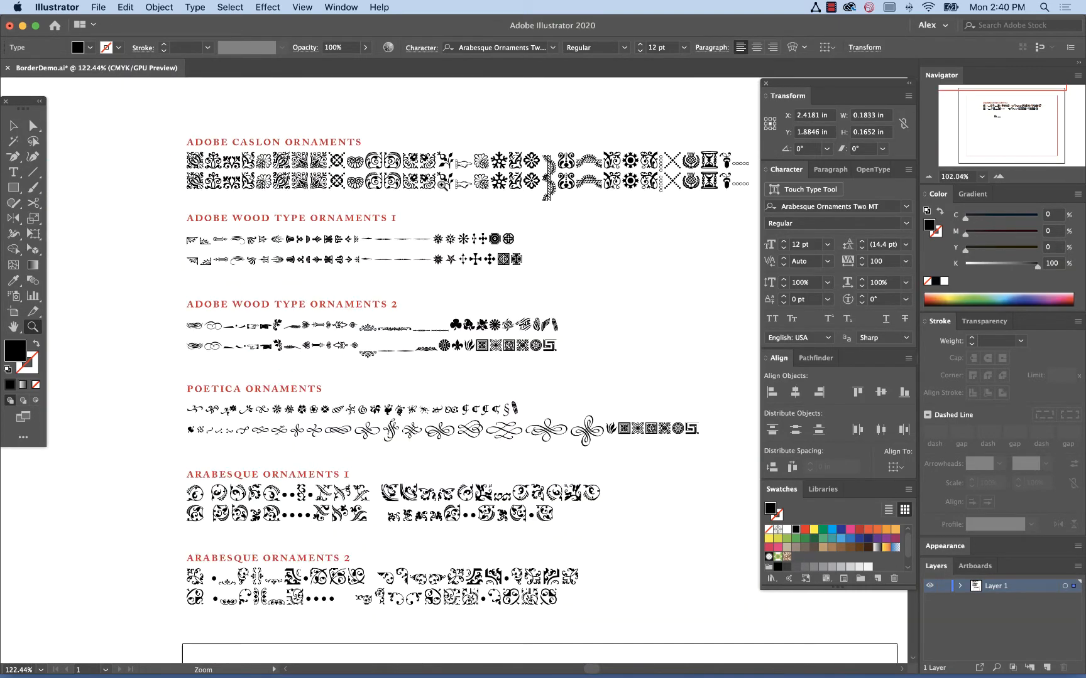
{"action": "scroll", "coordinate": [442, 185], "scroll_direction": "right", "scroll_amount": 5}
{"action": "scroll", "coordinate": [442, 185], "scroll_direction": "up", "scroll_amount": 2}
{"action": "scroll", "coordinate": [669, 232], "scroll_direction": "right", "scroll_amount": 1}
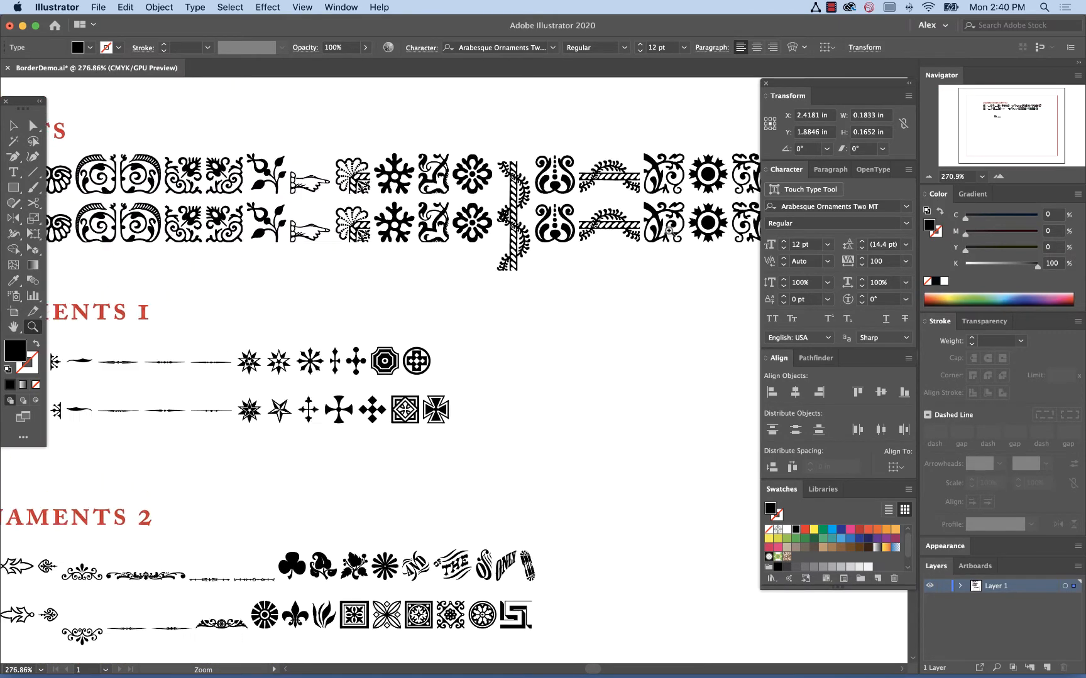
{"action": "left_click", "coordinate": [669, 231]}
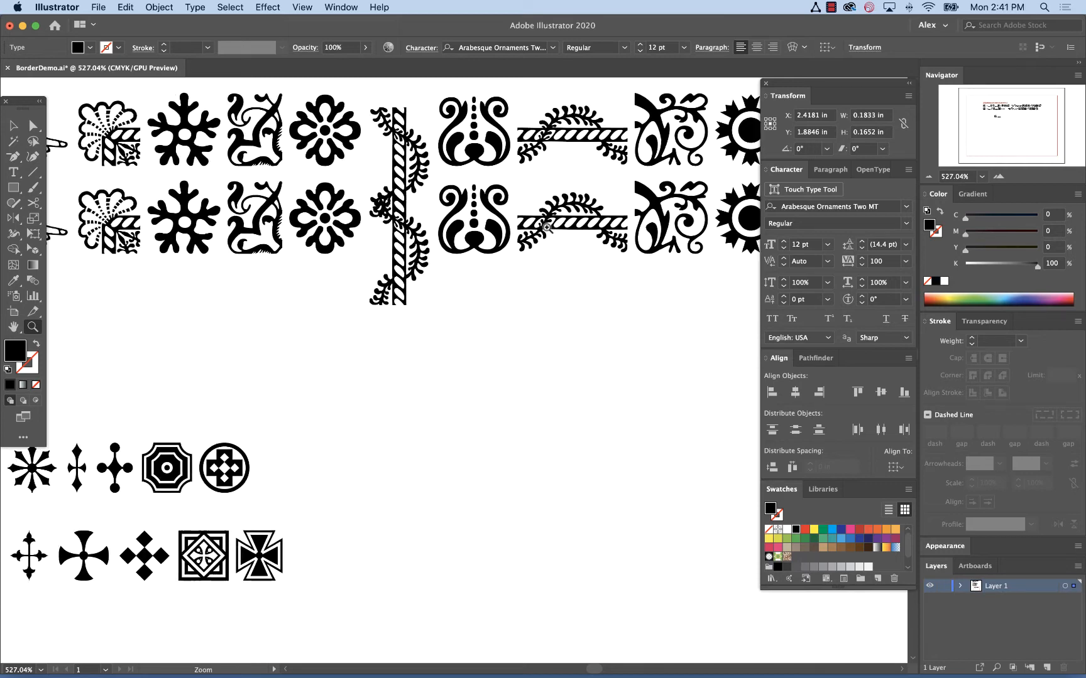
{"action": "scroll", "coordinate": [547, 226], "scroll_direction": "left", "scroll_amount": 3}
{"action": "scroll", "coordinate": [547, 226], "scroll_direction": "up", "scroll_amount": 2}
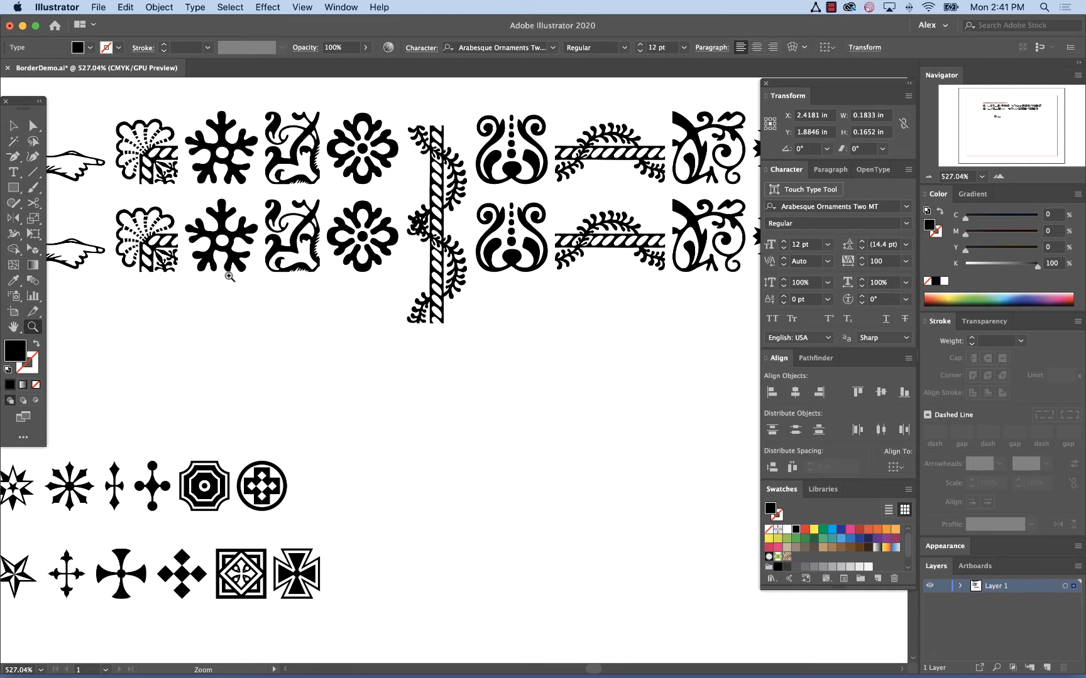
{"action": "scroll", "coordinate": [612, 250], "scroll_direction": "down", "scroll_amount": 4}
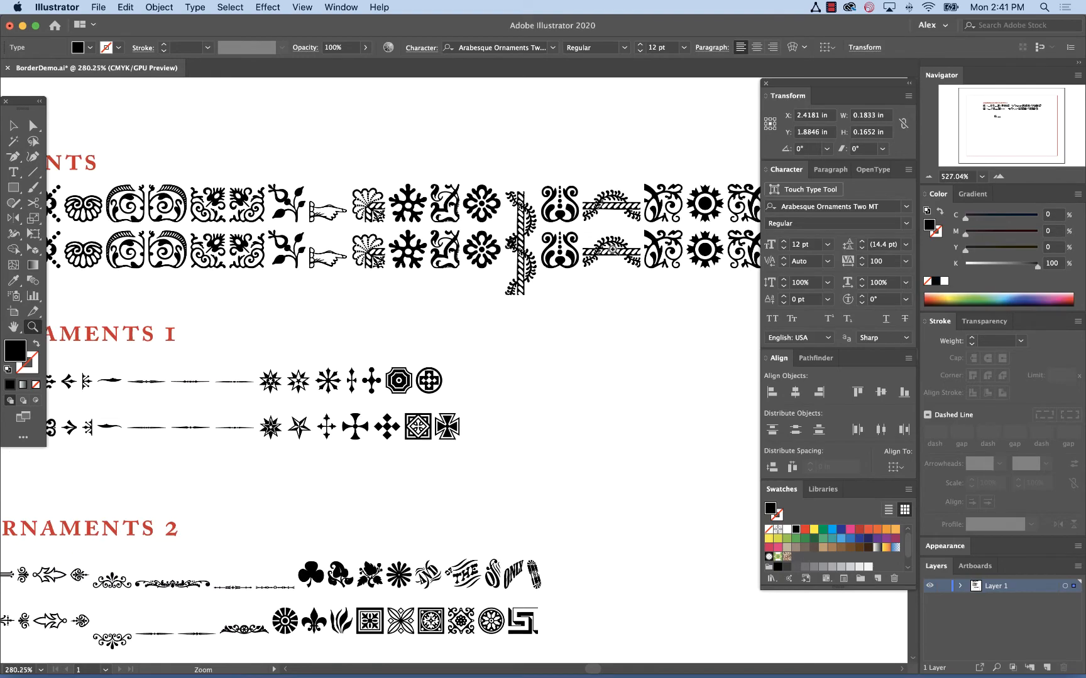
Convert the corner ornament and edge ornament below the Arabesque Ornaments 2 sample inside the red frame to outlines.
{"action": "scroll", "coordinate": [534, 416], "scroll_direction": "down", "scroll_amount": 10}
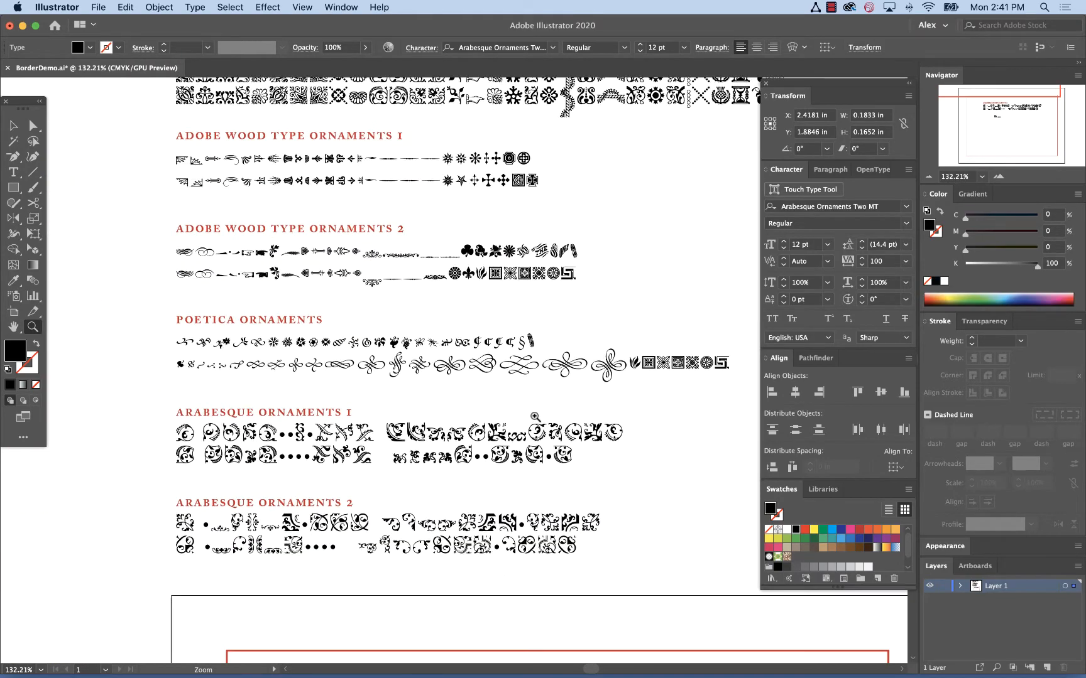
{"action": "scroll", "coordinate": [534, 416], "scroll_direction": "right", "scroll_amount": 2}
{"action": "scroll", "coordinate": [534, 416], "scroll_direction": "down", "scroll_amount": 3}
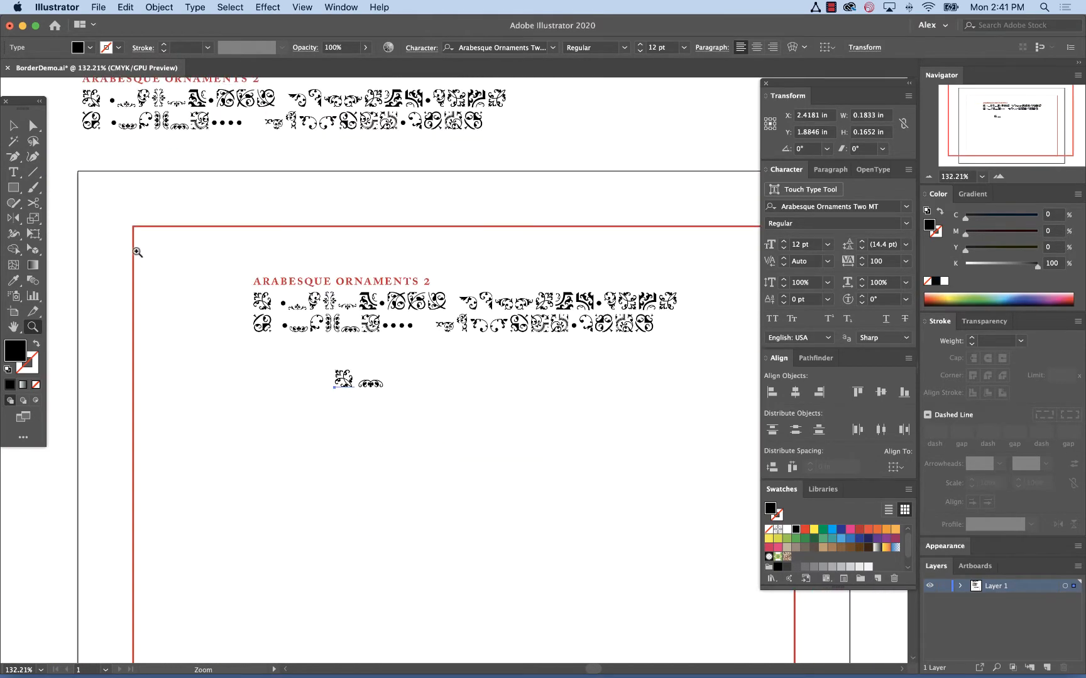
{"action": "left_click", "coordinate": [13, 125]}
{"action": "key", "text": "z"}
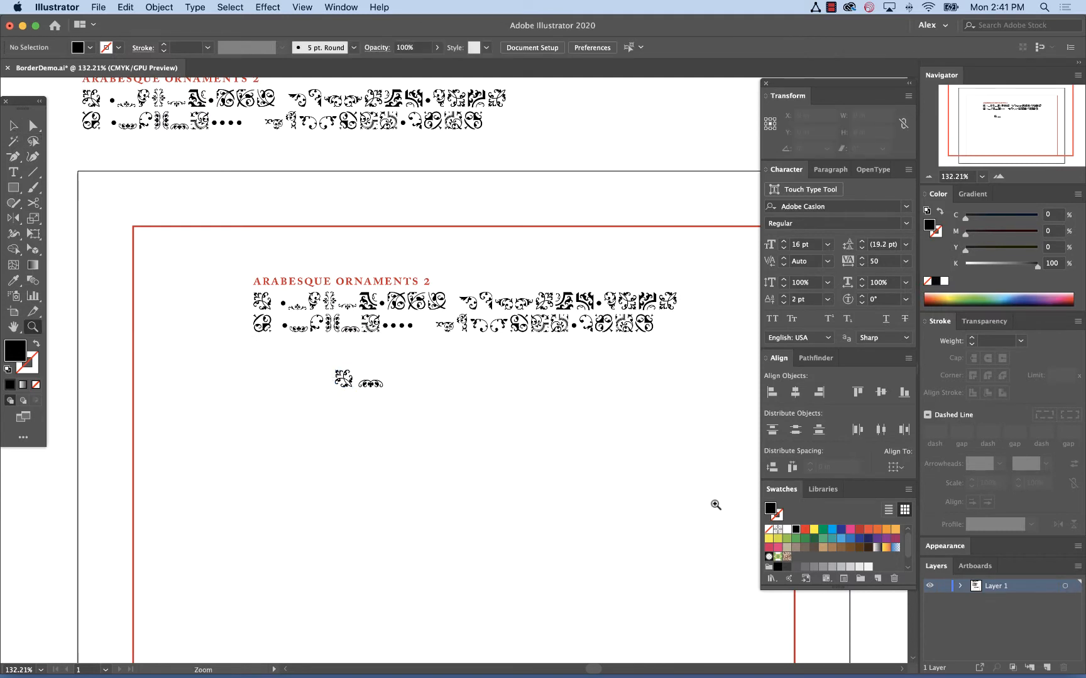
{"action": "left_click_drag", "start_coordinate": [717, 507], "coordinate": [225, 299]}
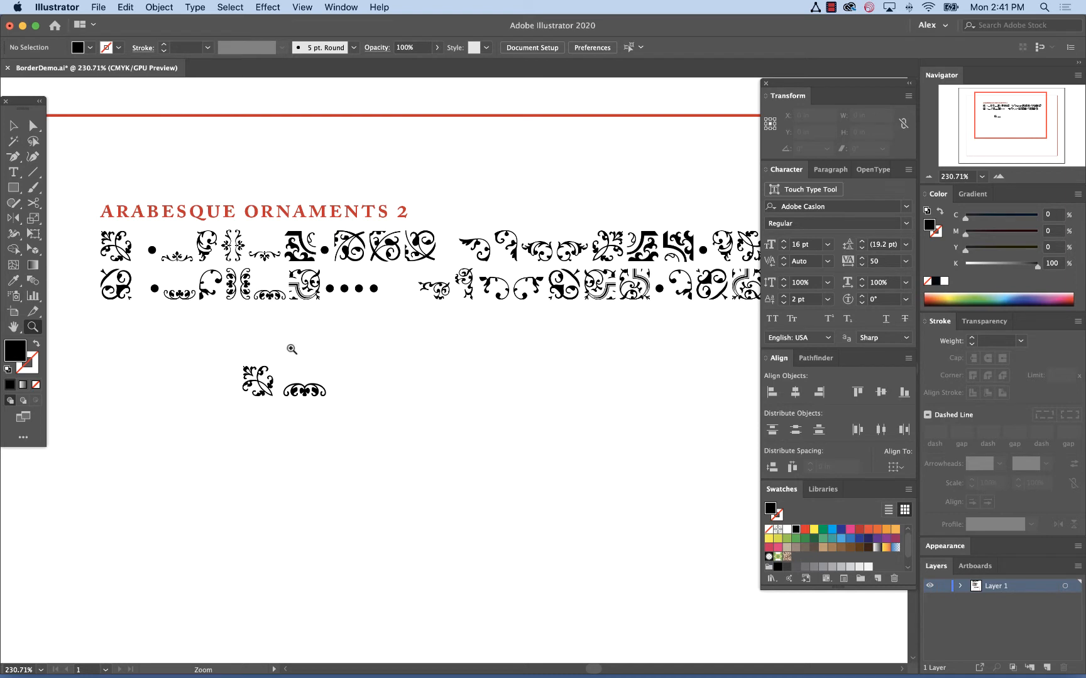
{"action": "key", "text": "v"}
{"action": "left_click_drag", "start_coordinate": [354, 424], "coordinate": [215, 348]}
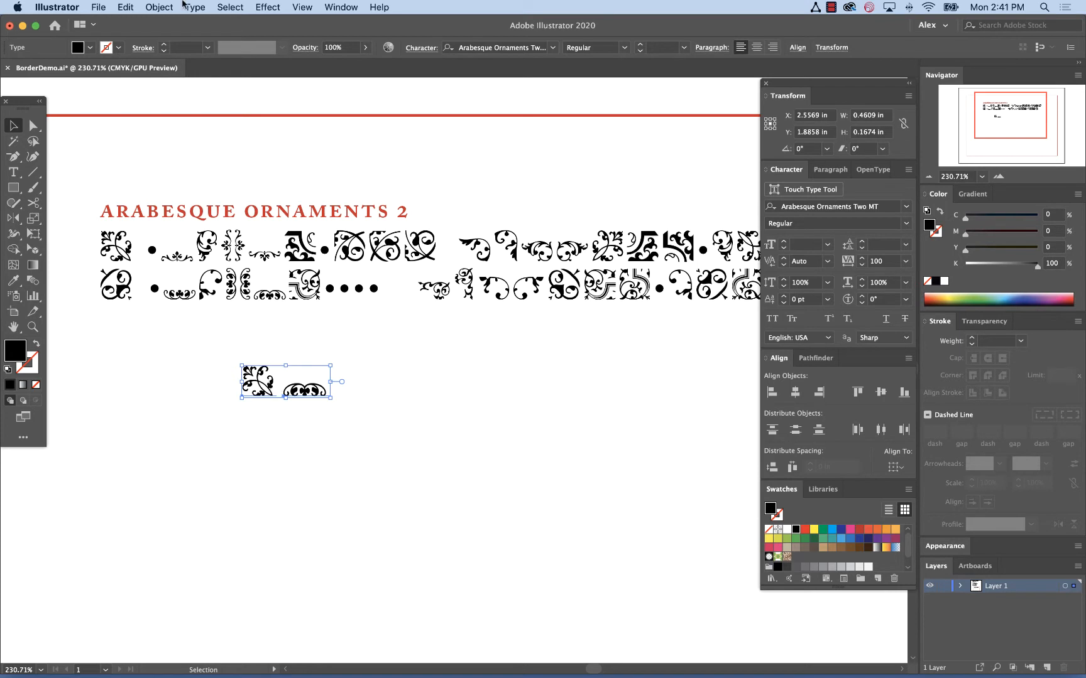
{"action": "left_click", "coordinate": [159, 7]}
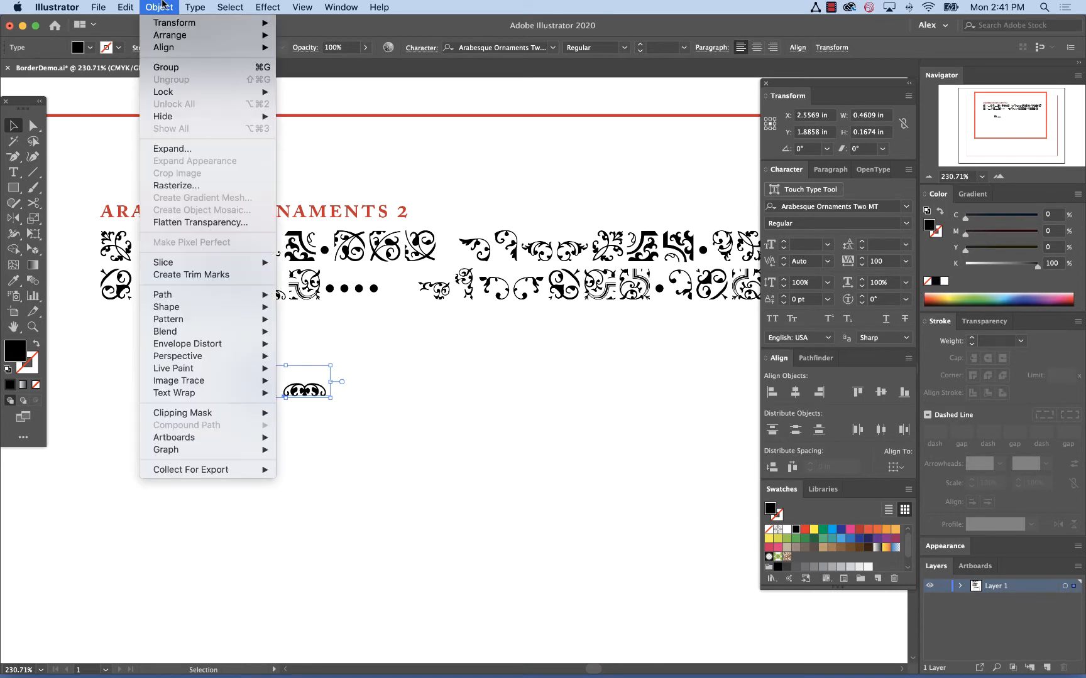
{"action": "mouse_move", "coordinate": [196, 6]}
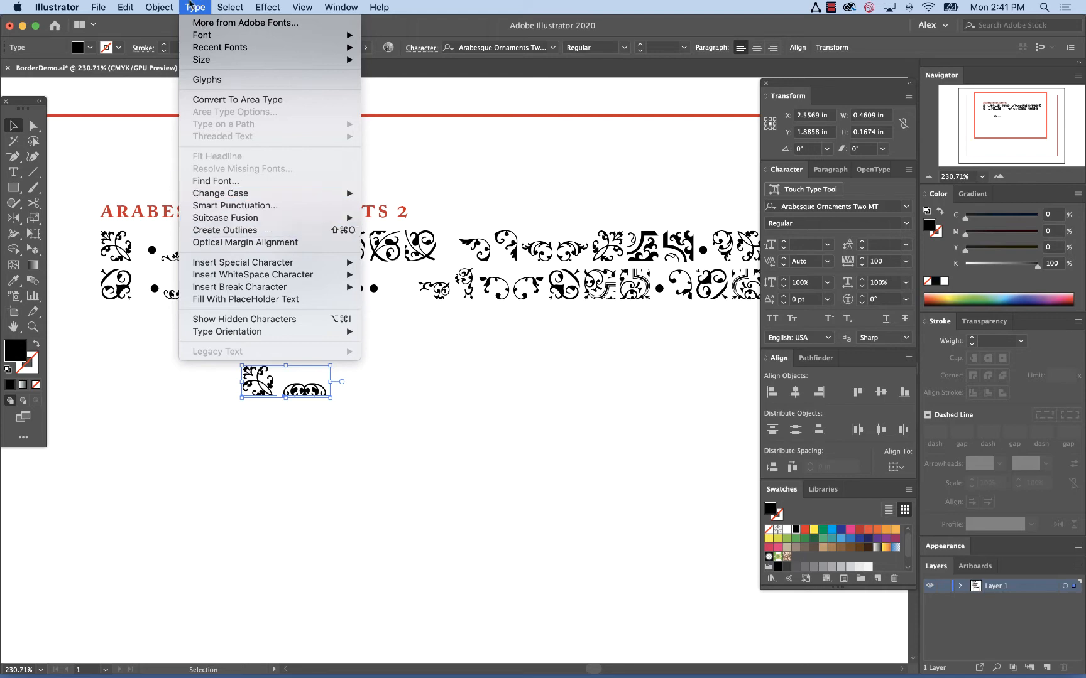
{"action": "left_click", "coordinate": [224, 231]}
{"action": "left_click", "coordinate": [372, 405]}
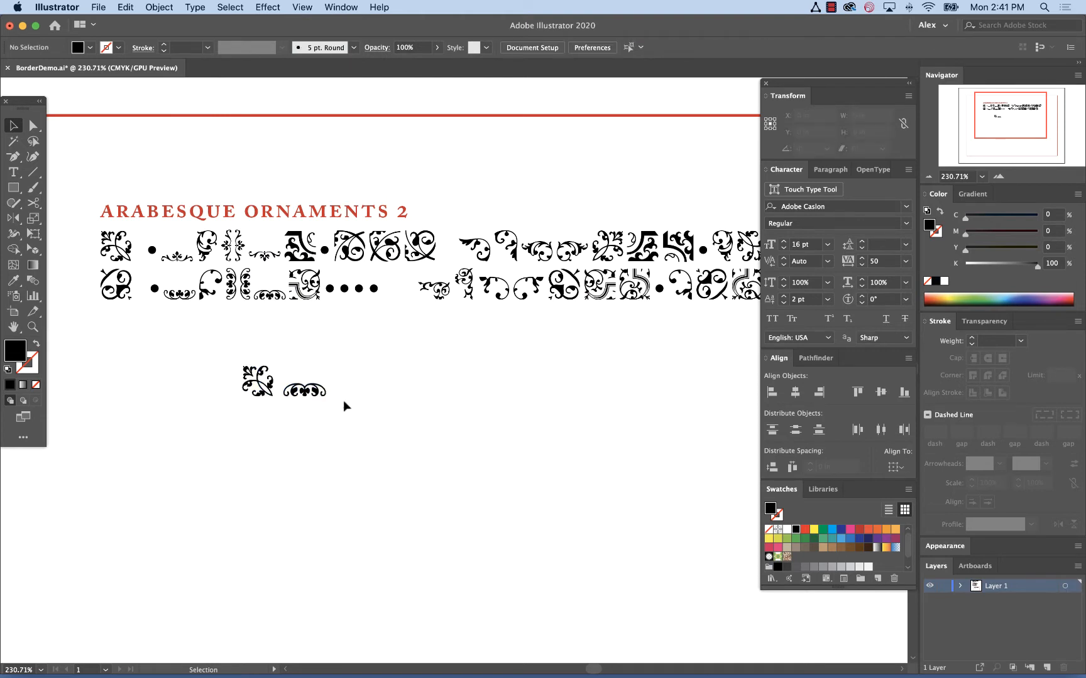
Delete the Arabesque Ornaments 2 sample text inside the red frame and view the artboard at 100%.
{"action": "left_click", "coordinate": [415, 289]}
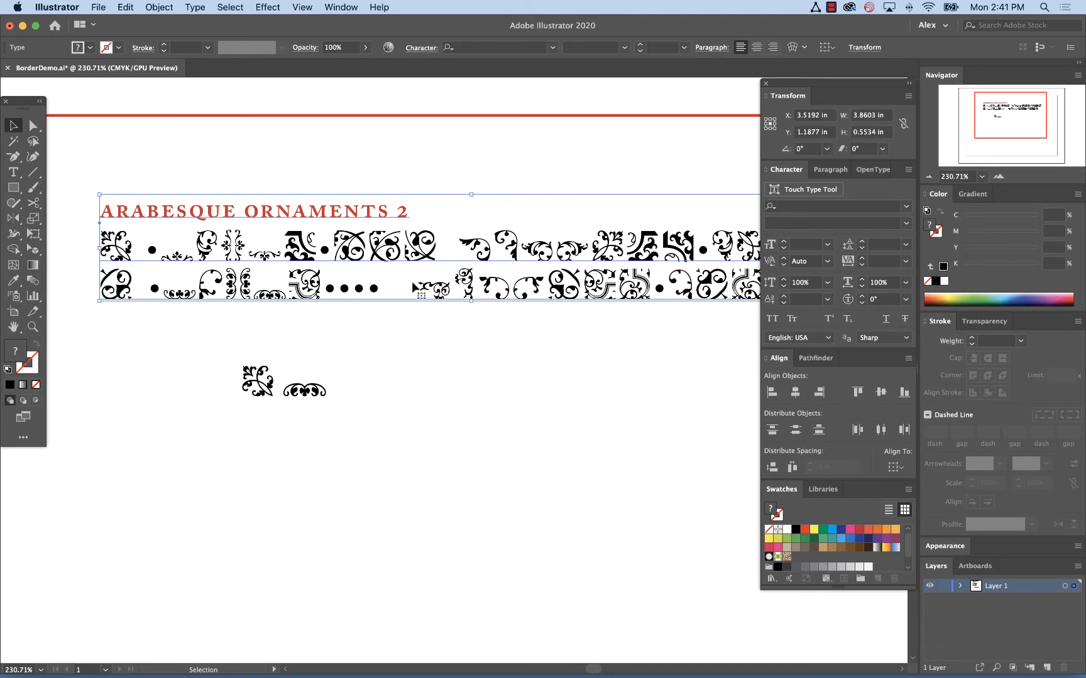
{"action": "key", "text": "Delete"}
{"action": "key", "text": "super+1"}
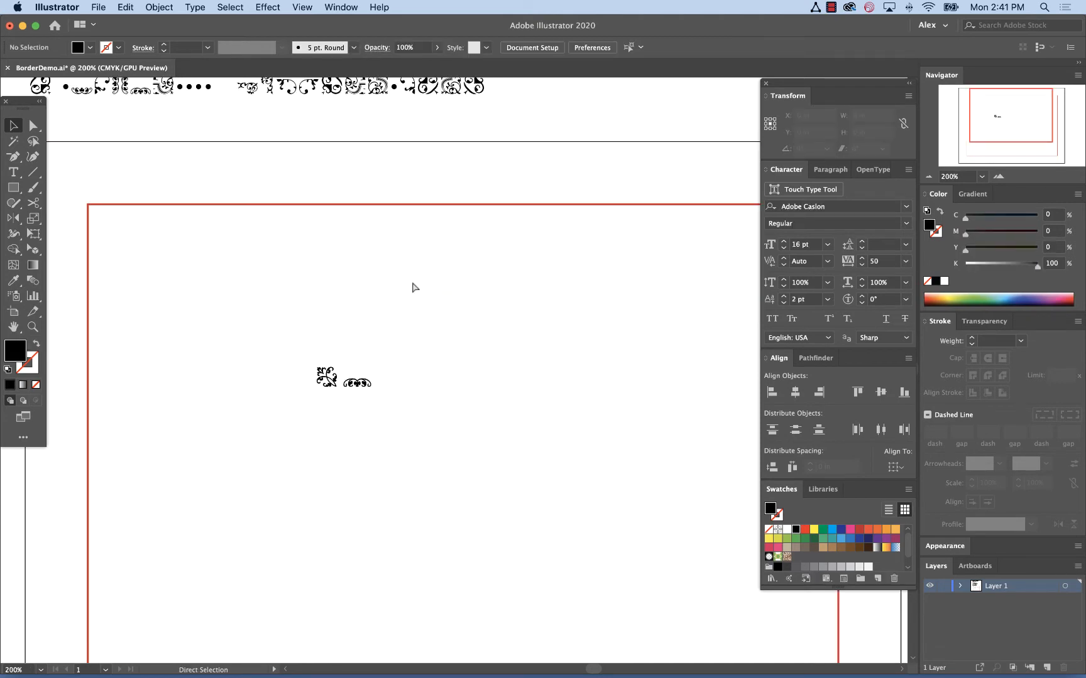
{"action": "left_click_drag", "start_coordinate": [436, 311], "coordinate": [382, 260]}
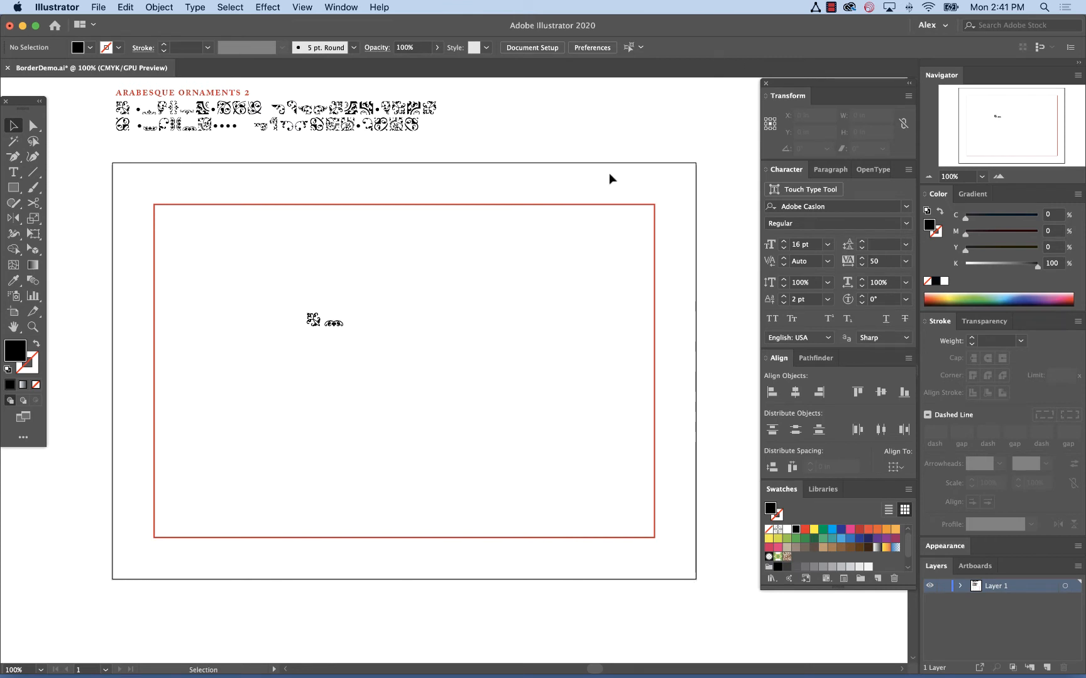
Show the rulers and convert the red rectangle inside the artboard into a guide.
{"action": "key", "text": "super+r"}
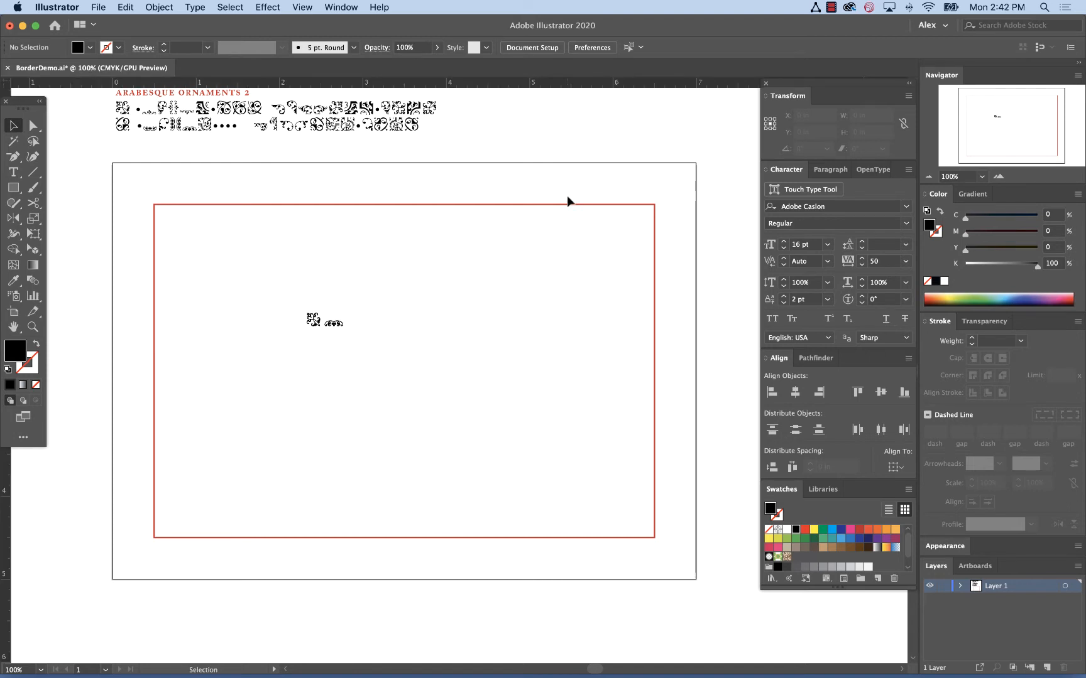
{"action": "scroll", "coordinate": [438, 330], "scroll_direction": "down", "scroll_amount": 3}
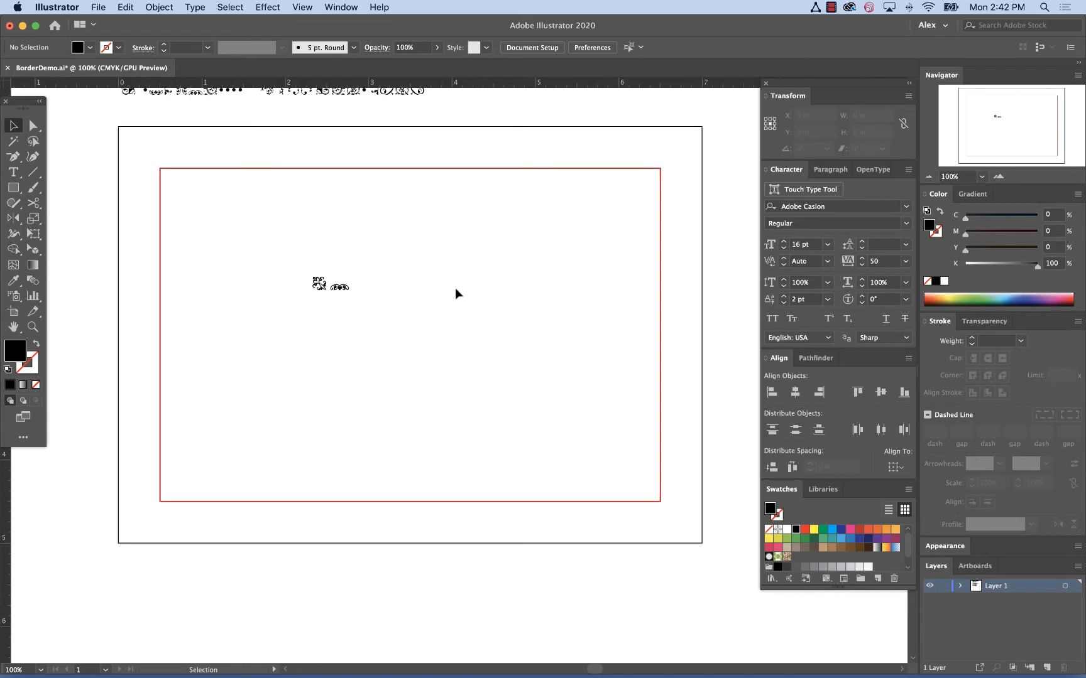
{"action": "left_click_drag", "start_coordinate": [530, 202], "coordinate": [493, 150]}
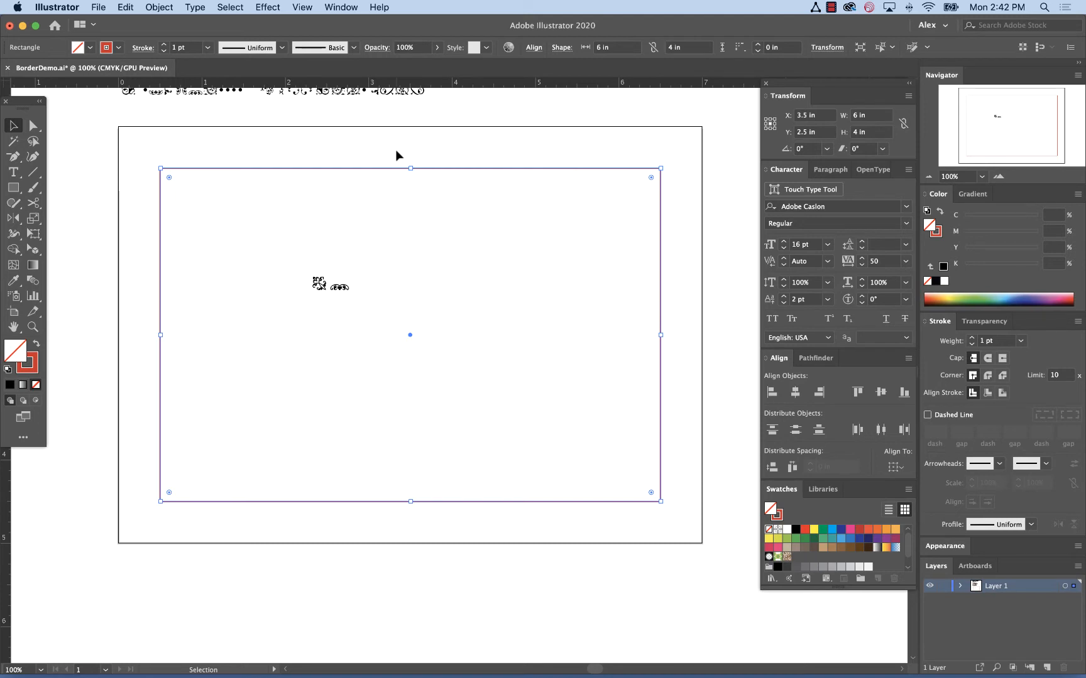
{"action": "left_click_drag", "start_coordinate": [390, 151], "coordinate": [436, 203]}
{"action": "left_click", "coordinate": [303, 7]}
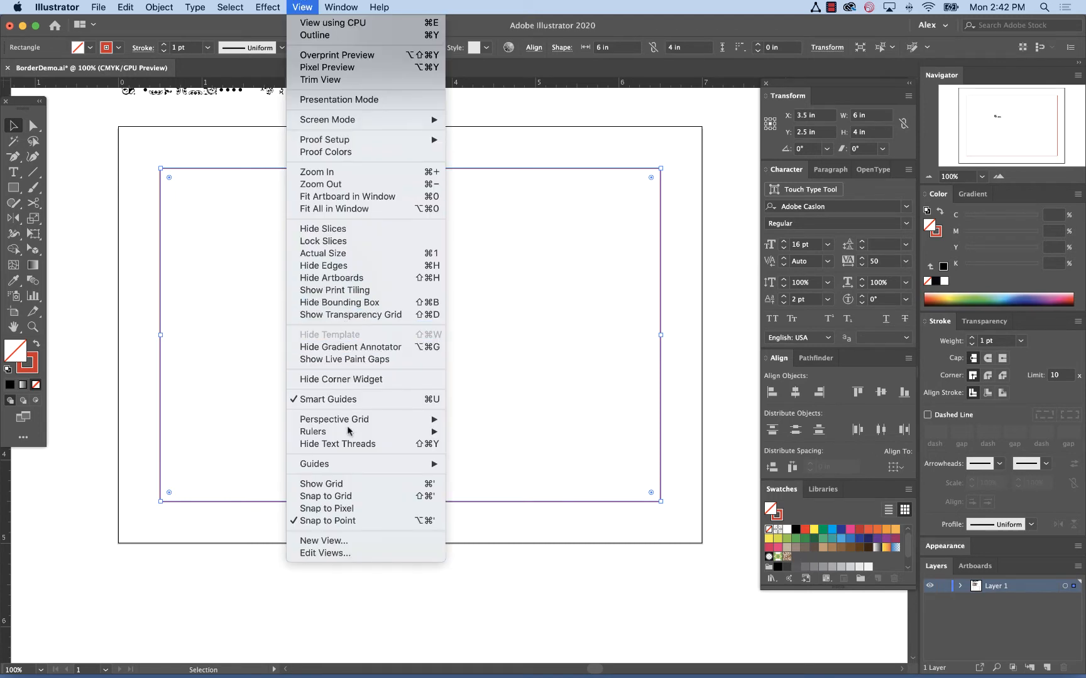
{"action": "mouse_move", "coordinate": [344, 468]}
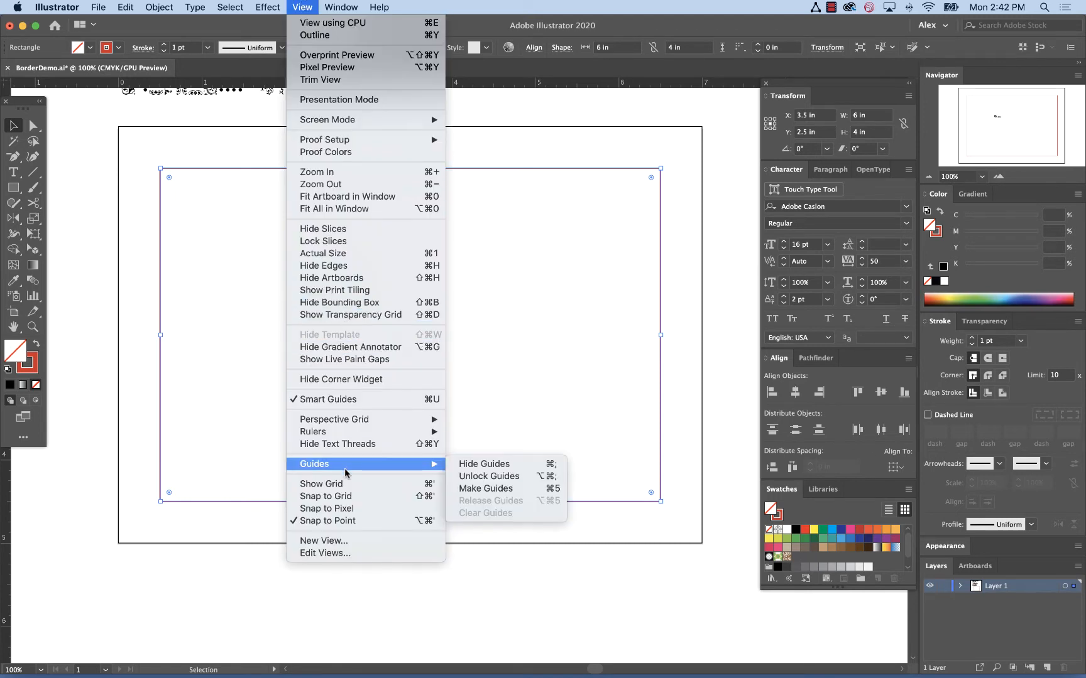
{"action": "left_click", "coordinate": [481, 489]}
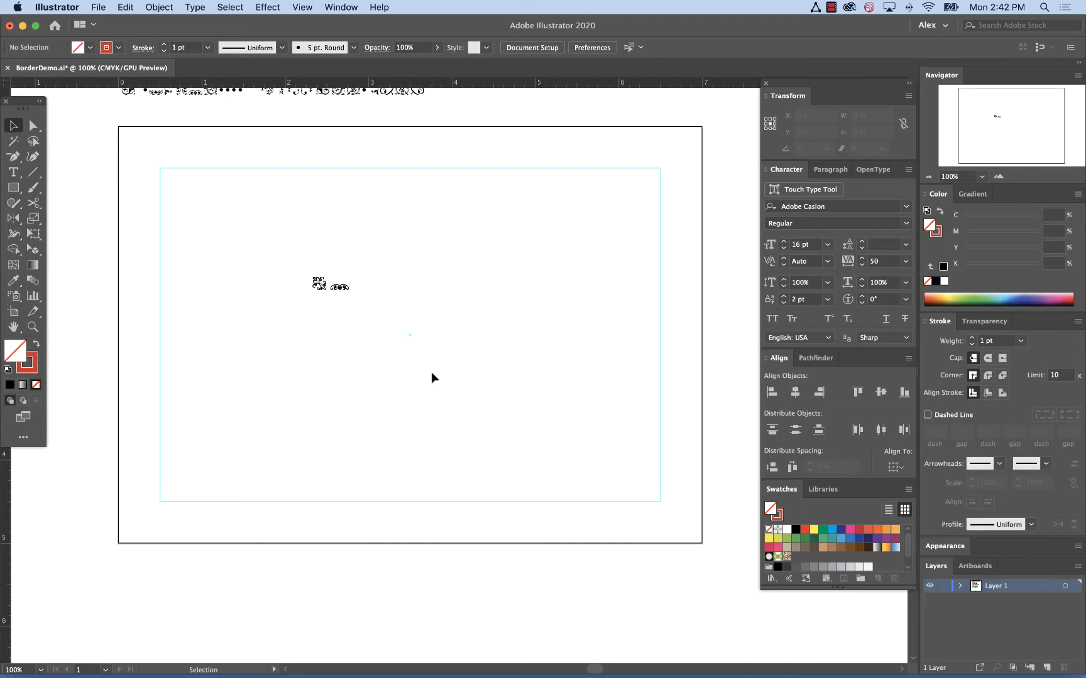
Move the corner ornament into the upper-left corner of the guide rectangle and place the edge ornament a short distance to its right.
{"action": "left_click_drag", "start_coordinate": [102, 213], "coordinate": [232, 280]}
{"action": "left_click_drag", "start_coordinate": [318, 287], "coordinate": [166, 176]}
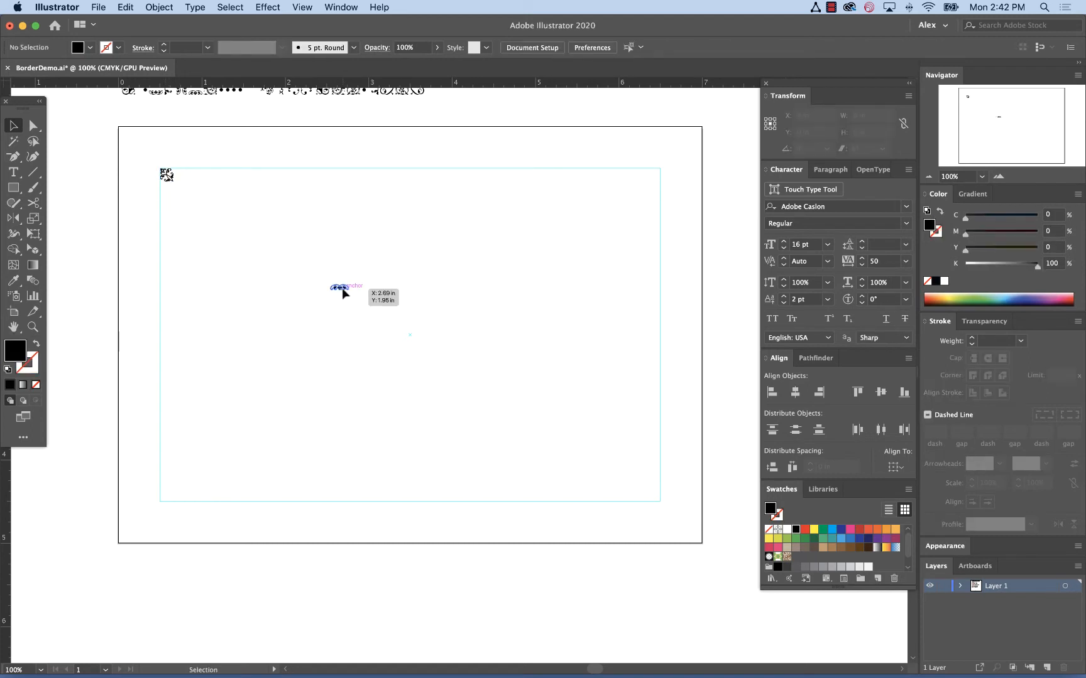
{"action": "left_click_drag", "start_coordinate": [341, 287], "coordinate": [214, 181]}
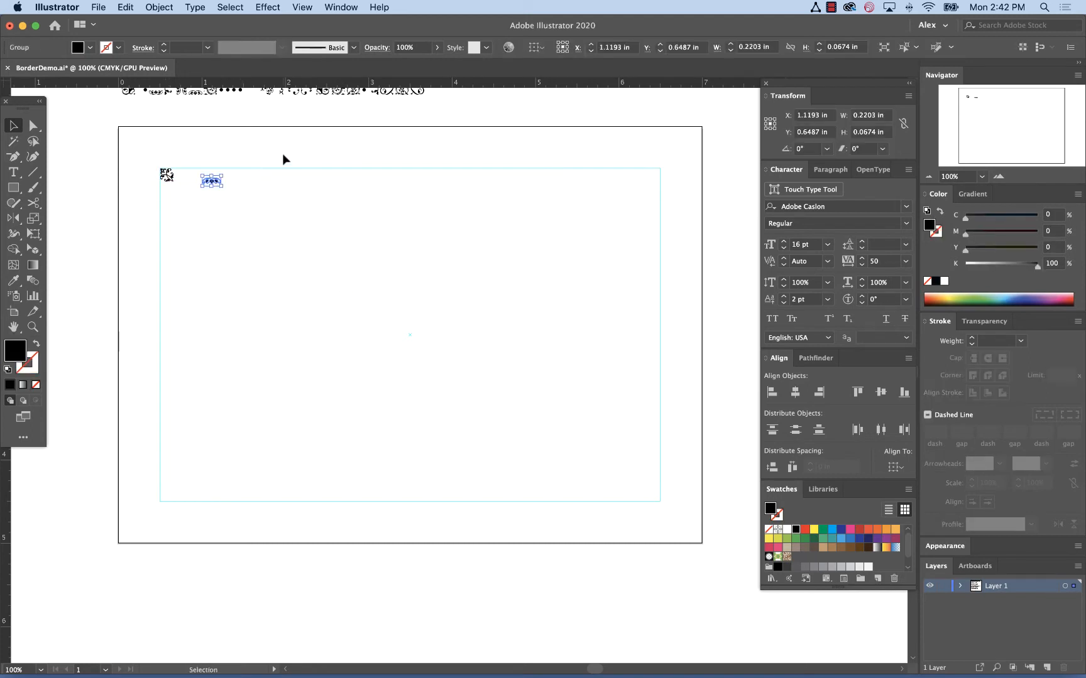
{"action": "left_click", "coordinate": [313, 188]}
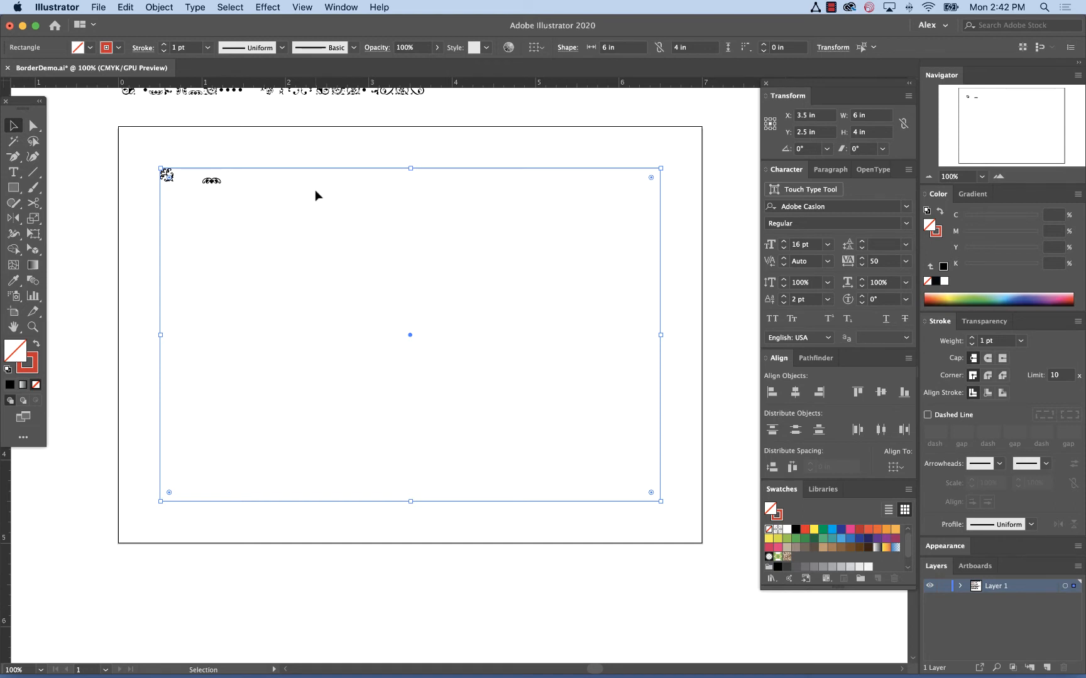
{"action": "left_click", "coordinate": [299, 192]}
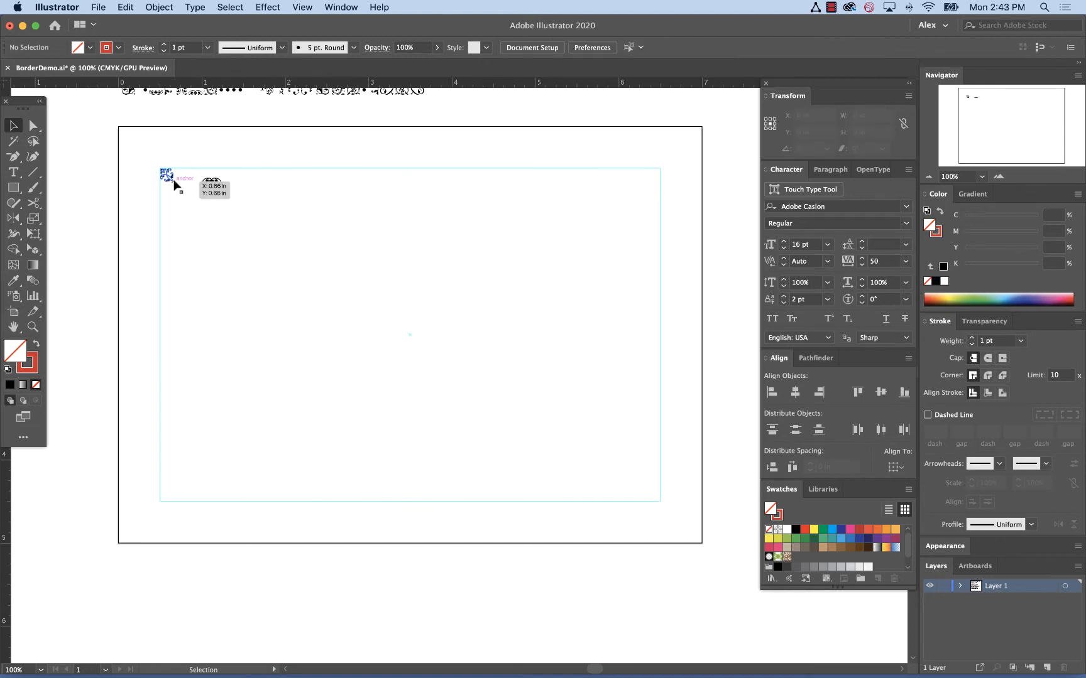
{"action": "left_click_drag", "start_coordinate": [308, 184], "coordinate": [338, 143]}
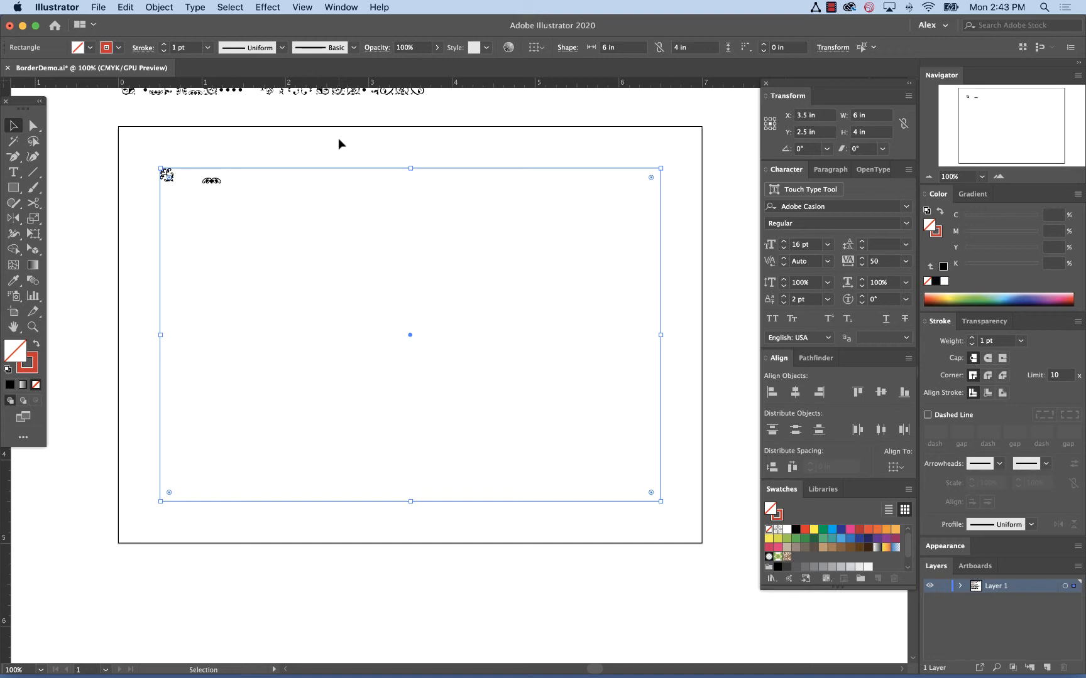
{"action": "left_click", "coordinate": [339, 143]}
Scale the corner ornament proportionally from its upper-left reference point to a width of 0.25 in.
{"action": "key", "text": "z"}
{"action": "left_click_drag", "start_coordinate": [132, 150], "coordinate": [354, 270]}
{"action": "key", "text": "v"}
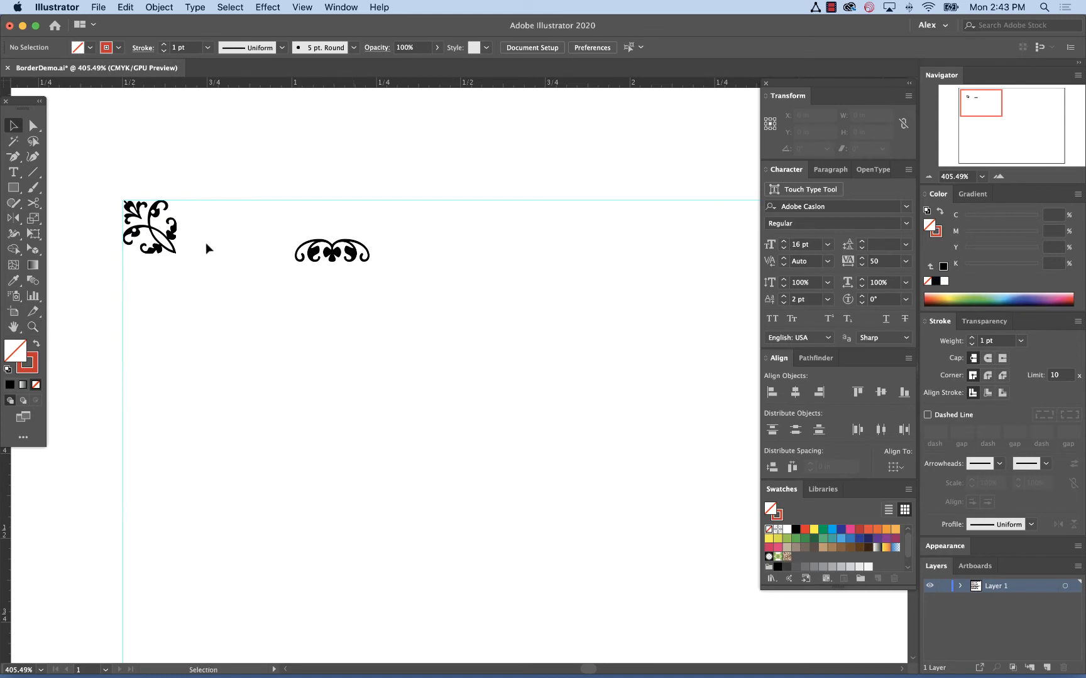
{"action": "left_click", "coordinate": [171, 244]}
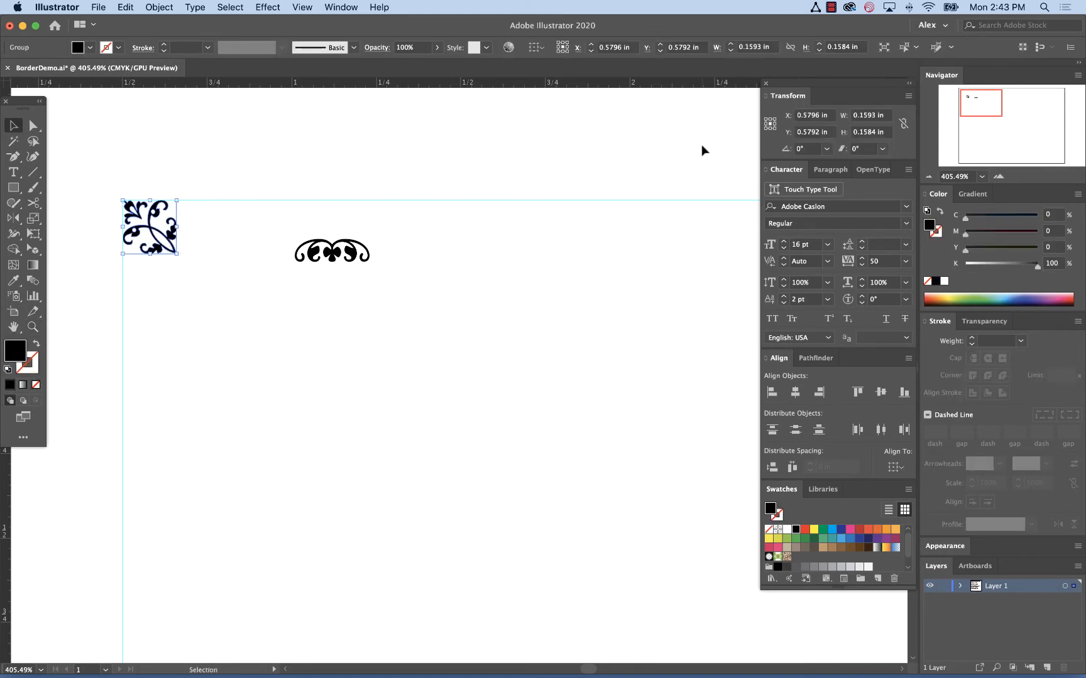
{"action": "left_click", "coordinate": [766, 119]}
{"action": "left_click", "coordinate": [901, 125]}
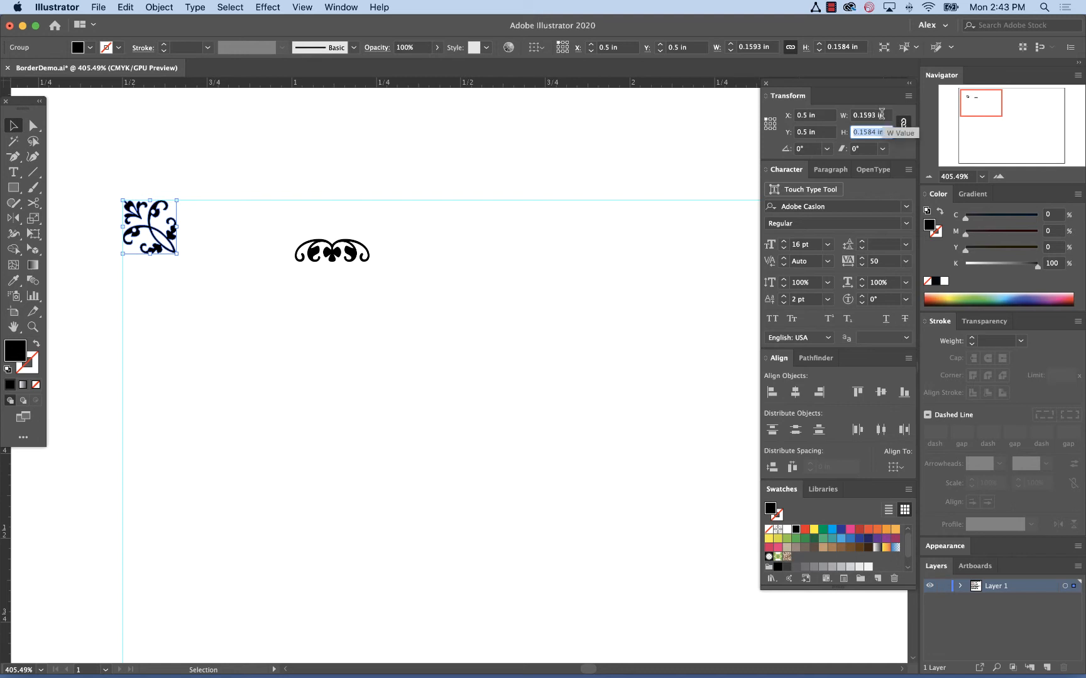
{"action": "left_click", "coordinate": [881, 115]}
{"action": "type", "text": "0.25"}
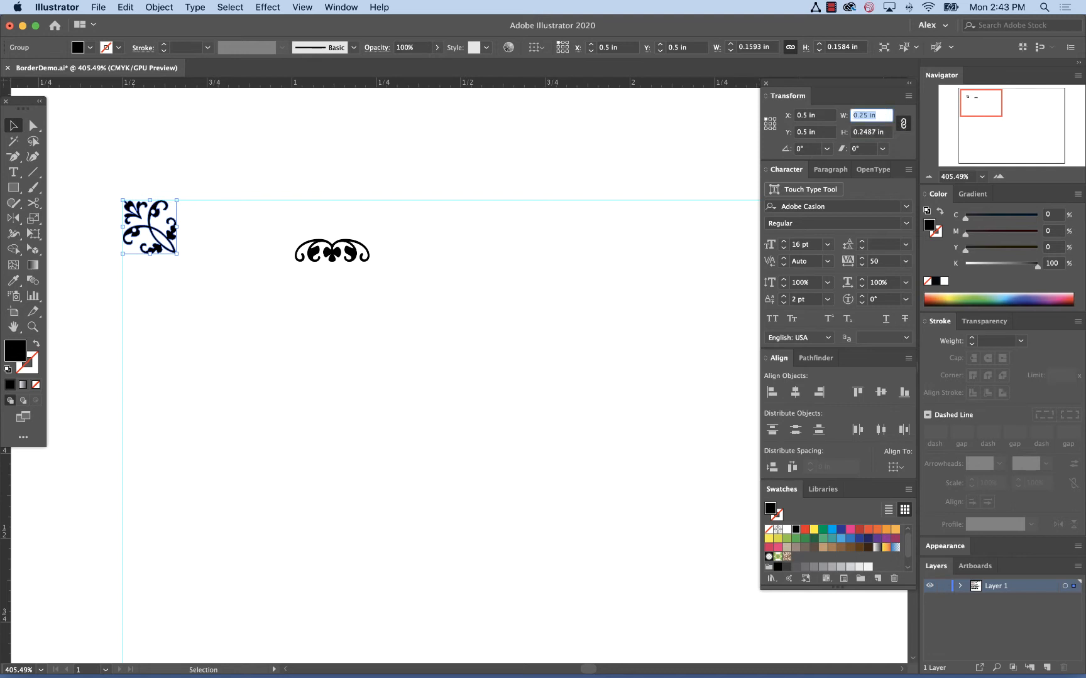
{"action": "key", "text": "Return"}
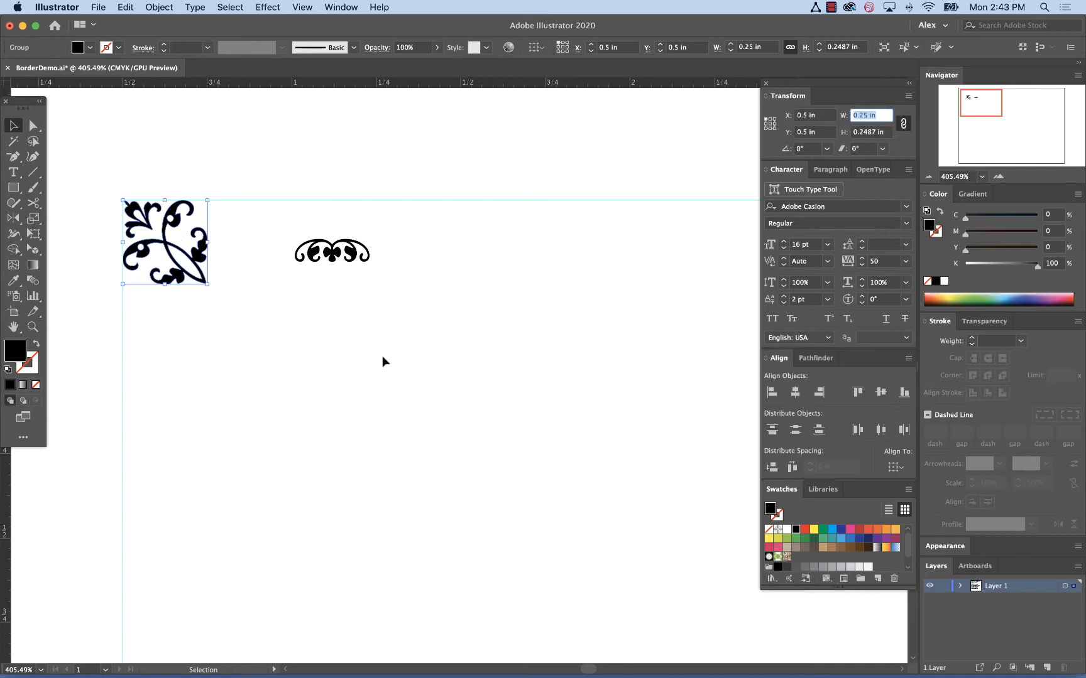
Scale the edge ornament proportionally to a width of 0.25 in.
{"action": "left_click", "coordinate": [362, 252]}
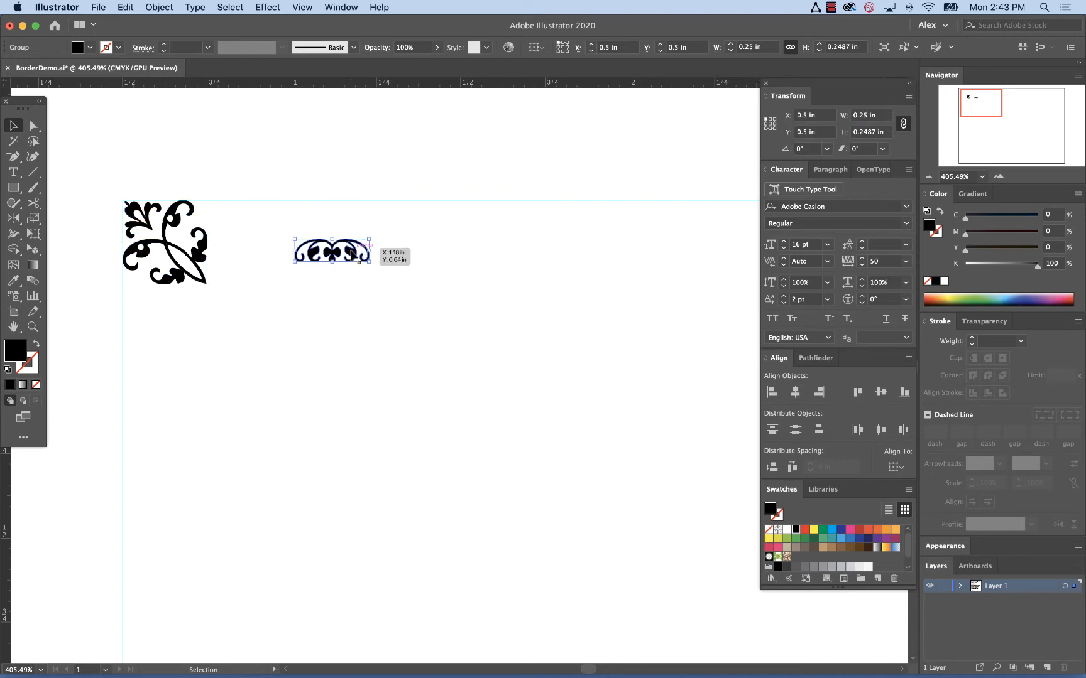
{"action": "left_click", "coordinate": [874, 115]}
{"action": "type", "text": "0.25"}
{"action": "key", "text": "Return"}
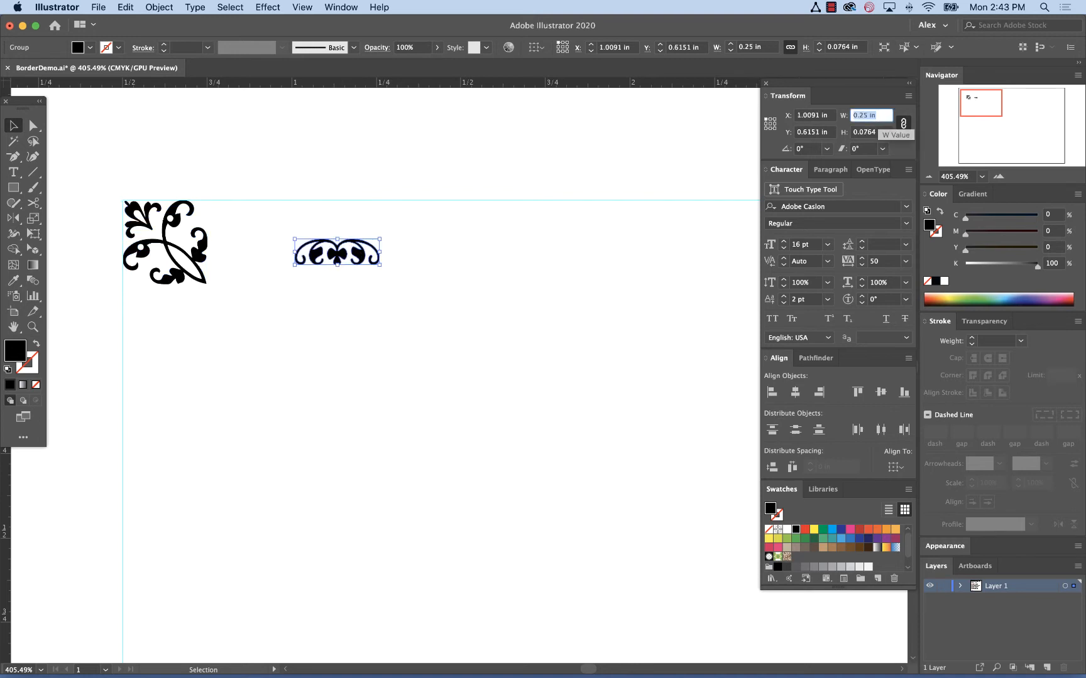
Place the edge ornament immediately right of the corner ornament, with their bottom edges aligned and a small gap between them.
{"action": "left_click_drag", "start_coordinate": [379, 253], "coordinate": [286, 277]}
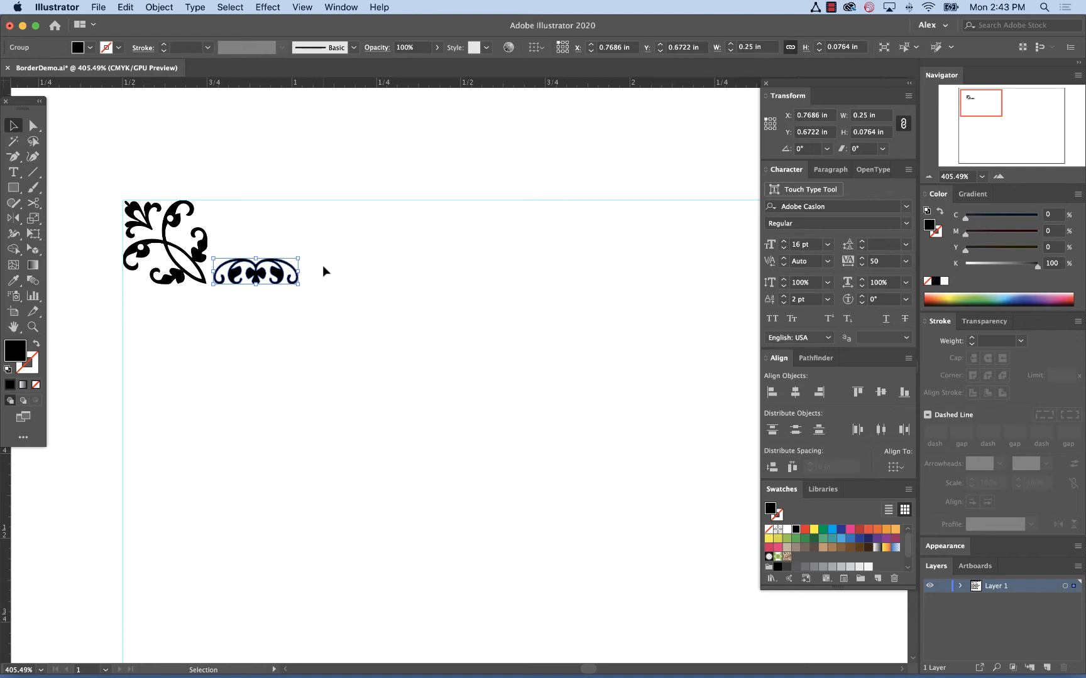
{"action": "left_click", "coordinate": [322, 277]}
{"action": "key", "text": "z"}
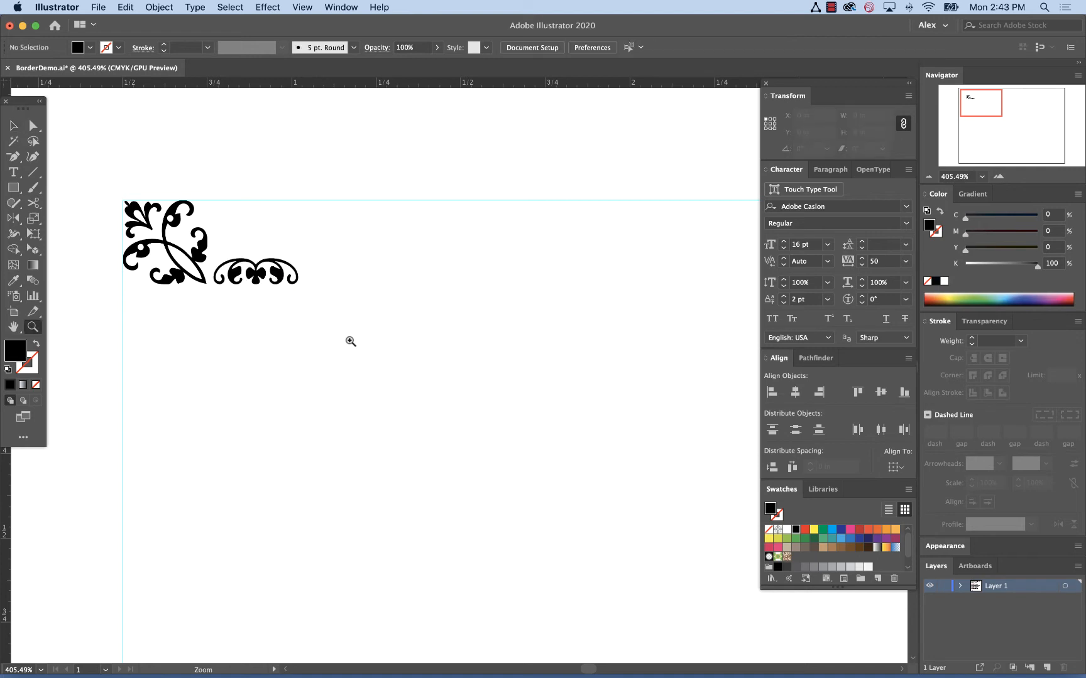
{"action": "left_click_drag", "start_coordinate": [366, 359], "coordinate": [122, 139]}
{"action": "key", "text": "v"}
{"action": "left_click_drag", "start_coordinate": [501, 388], "coordinate": [434, 329]}
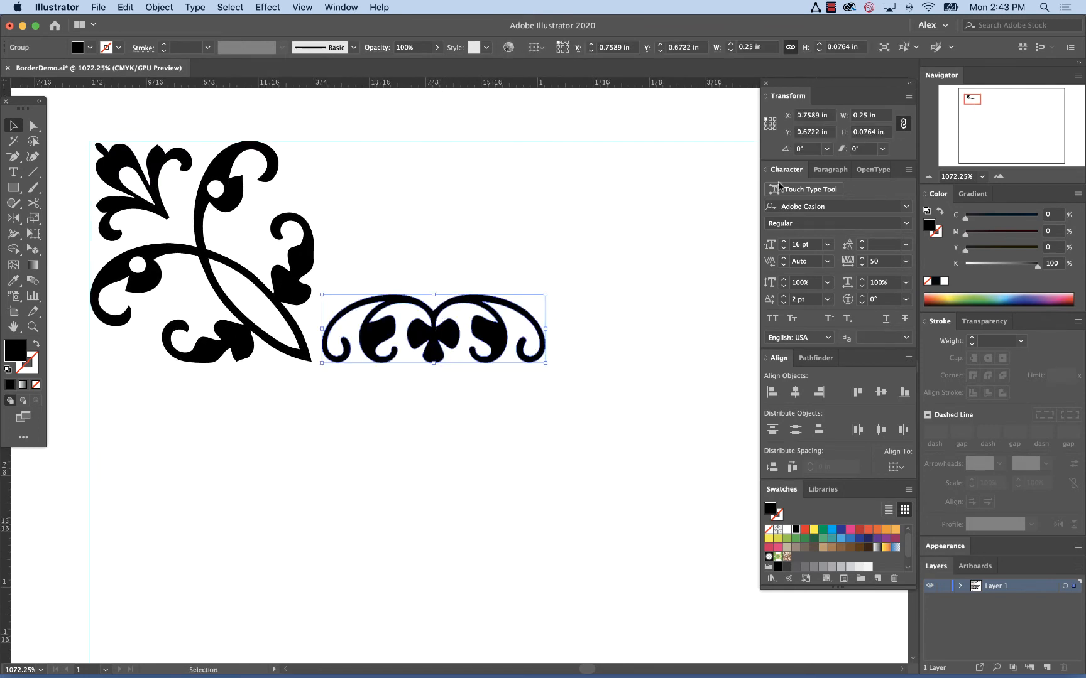
Scale the edge ornament proportionally from its lower-left reference point to a width of 0.245 in.
{"action": "left_click", "coordinate": [766, 127]}
{"action": "left_click", "coordinate": [864, 117]}
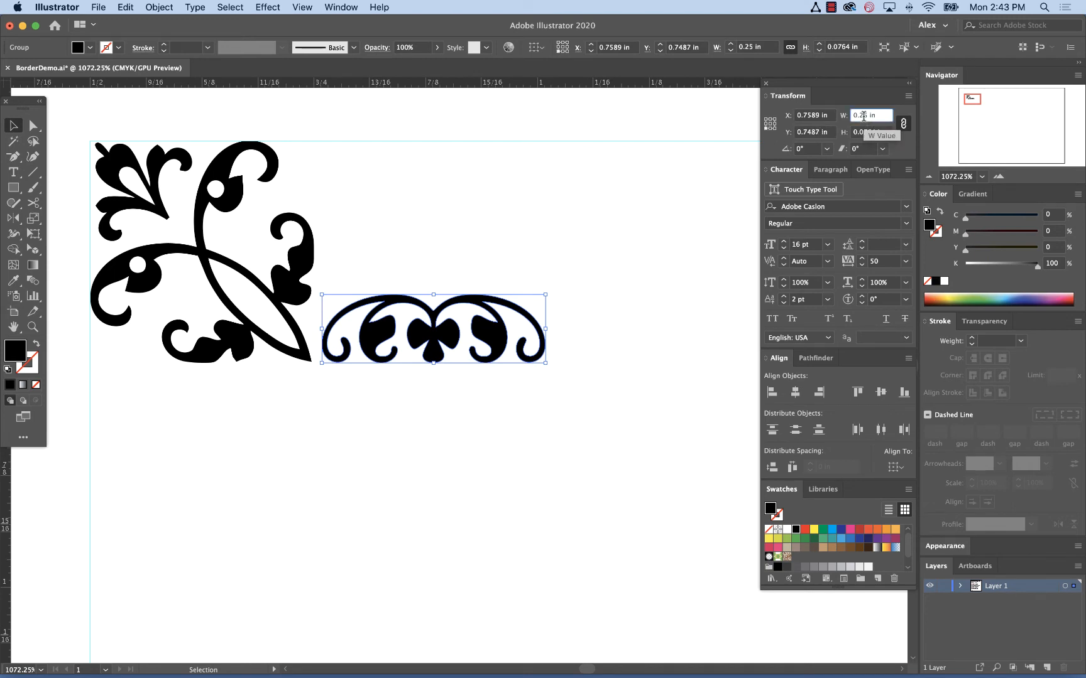
{"action": "type", "text": "4"}
{"action": "key", "text": "Return"}
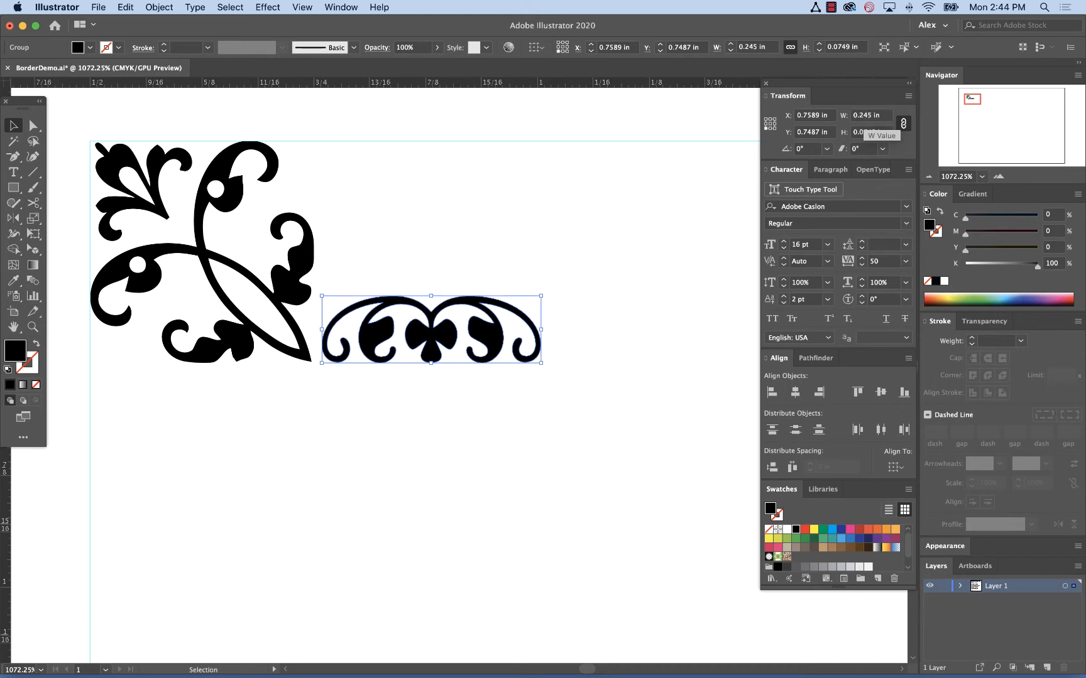
Set the edge ornament's X position to 0.75 in so it sits against the corner ornament.
{"action": "left_click", "coordinate": [807, 117]}
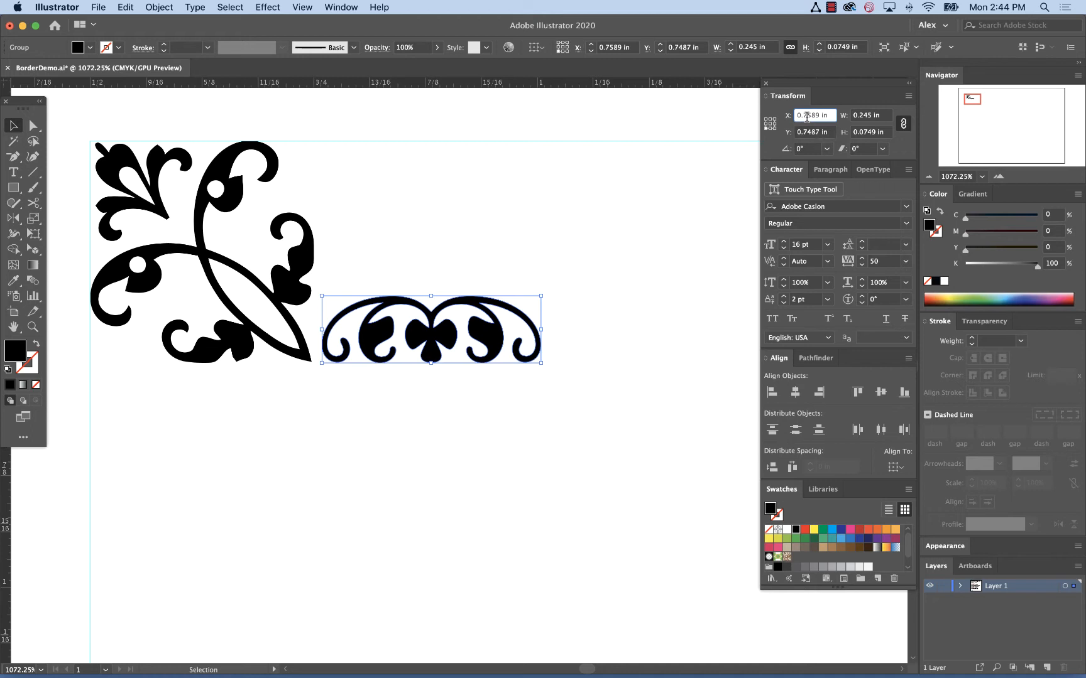
{"action": "type", "text": "0.75"}
{"action": "key", "text": "Return"}
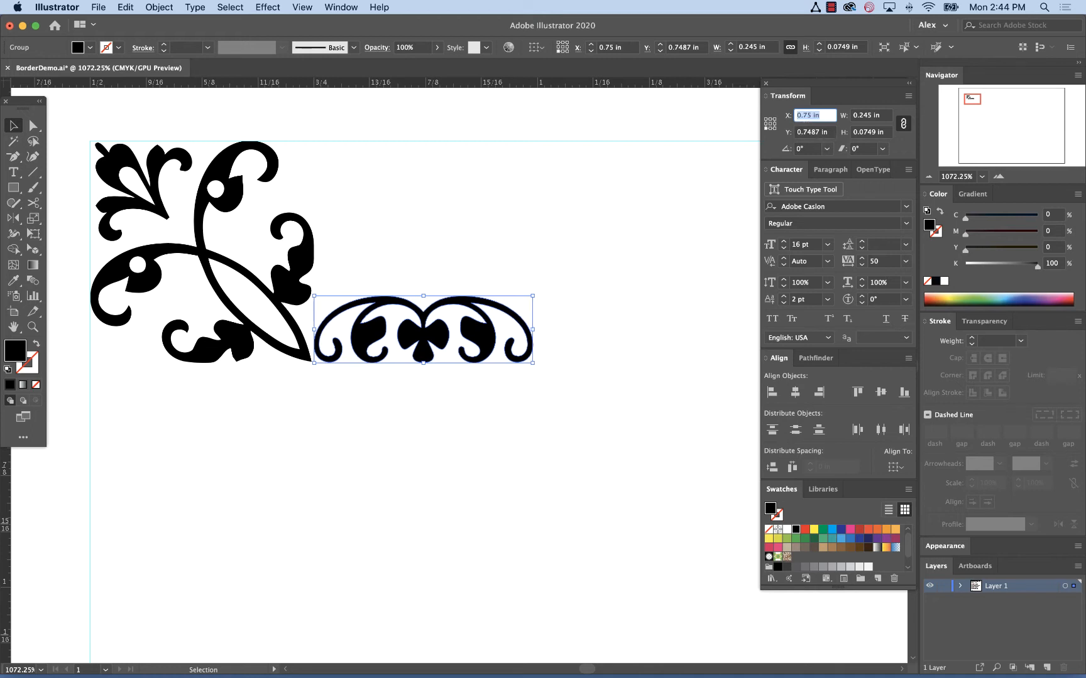
{"action": "left_click", "coordinate": [572, 217]}
Make a copy of the edge ornament with the Move command, offset 0.25 in horizontally and 0 in vertically.
{"action": "left_click", "coordinate": [426, 311]}
{"action": "scroll", "coordinate": [424, 321], "scroll_direction": "down", "scroll_amount": 6}
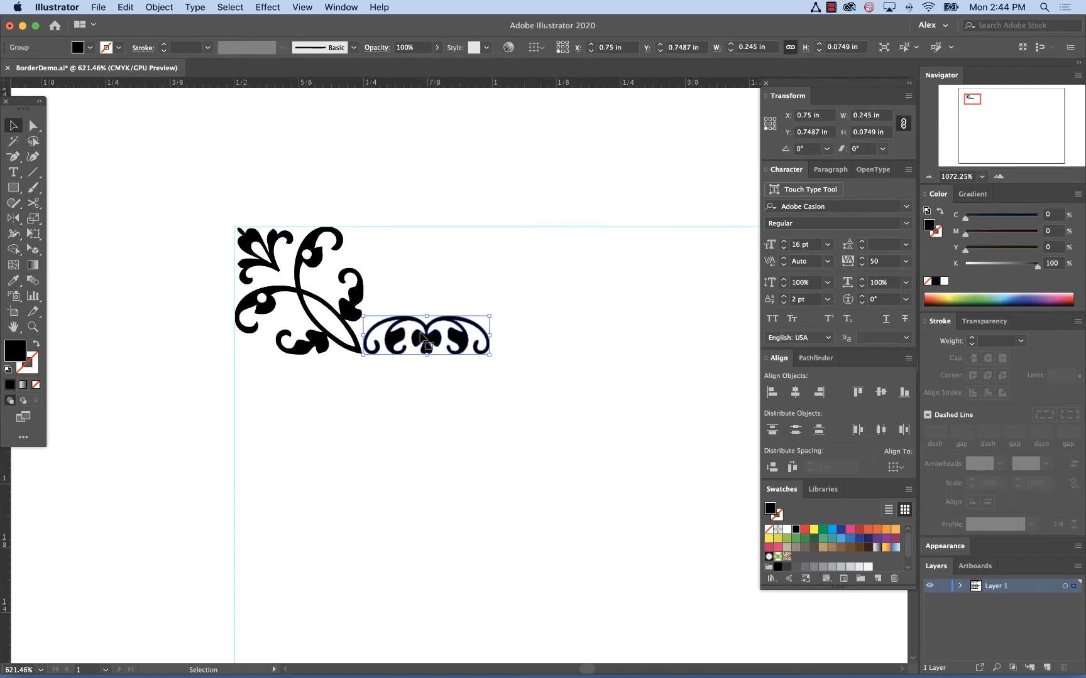
{"action": "scroll", "coordinate": [422, 335], "scroll_direction": "right", "scroll_amount": 5}
{"action": "left_click", "coordinate": [349, 352]}
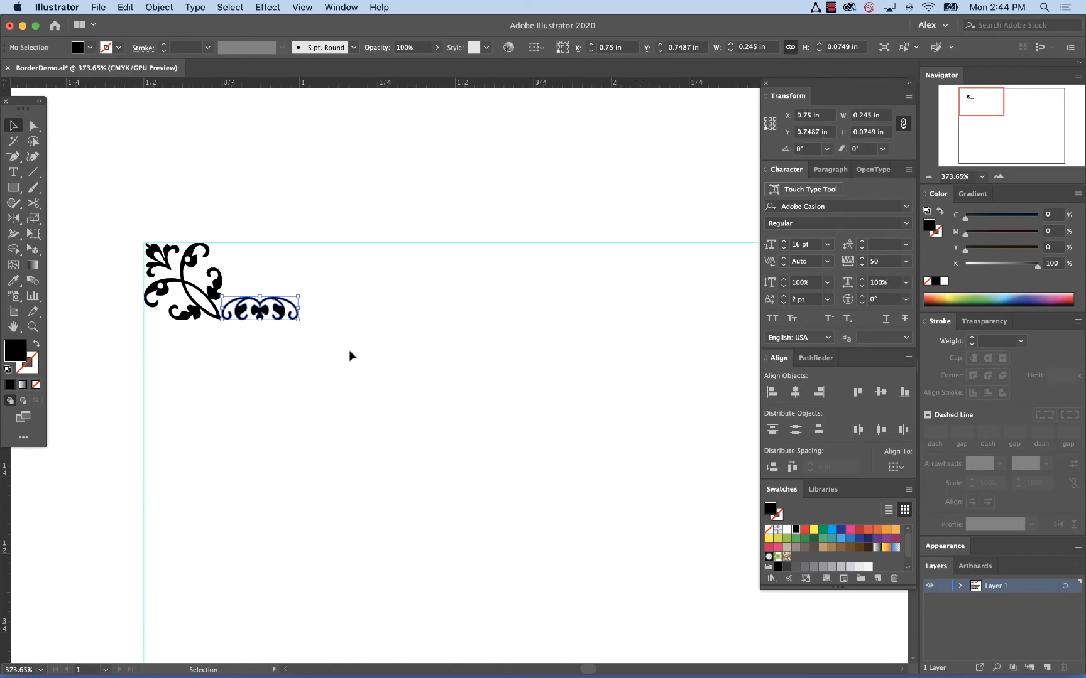
{"action": "left_click", "coordinate": [284, 316]}
{"action": "key", "text": "Return"}
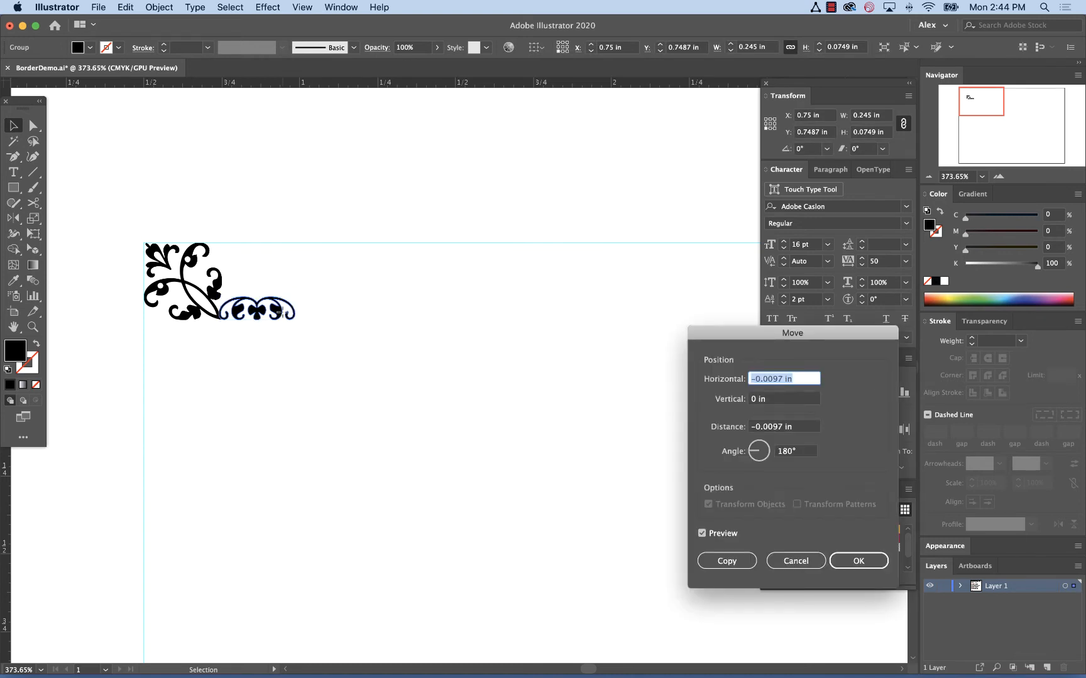
{"action": "left_click_drag", "start_coordinate": [739, 340], "coordinate": [474, 283]}
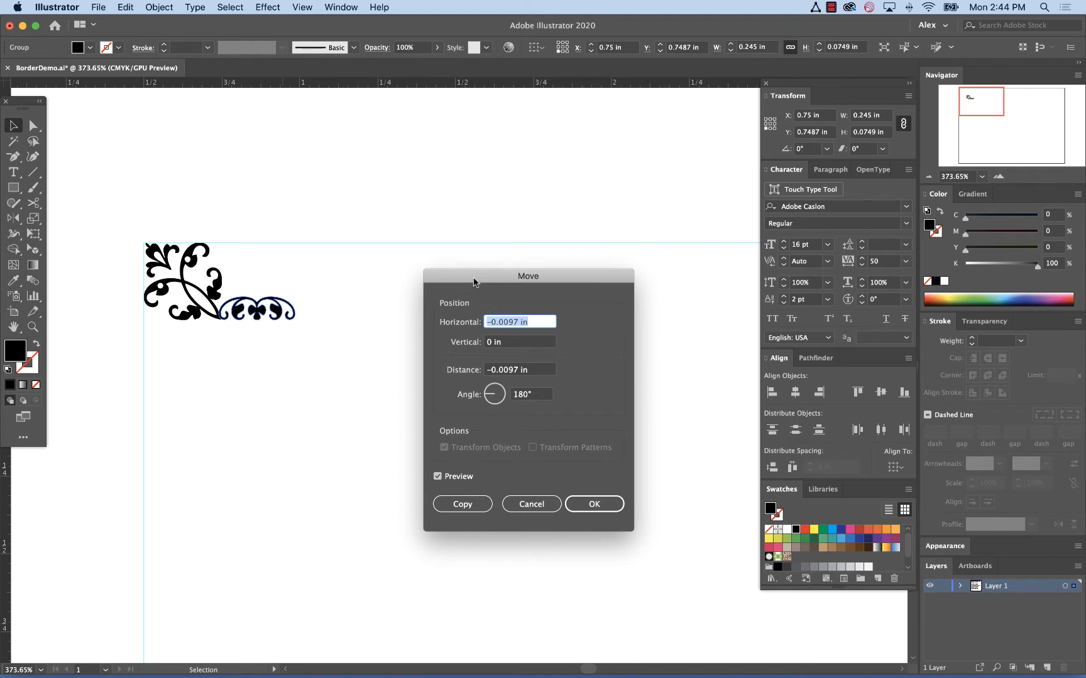
{"action": "key", "text": "BackSpace"}
{"action": "type", "text": ".25"}
{"action": "key", "text": "Tab"}
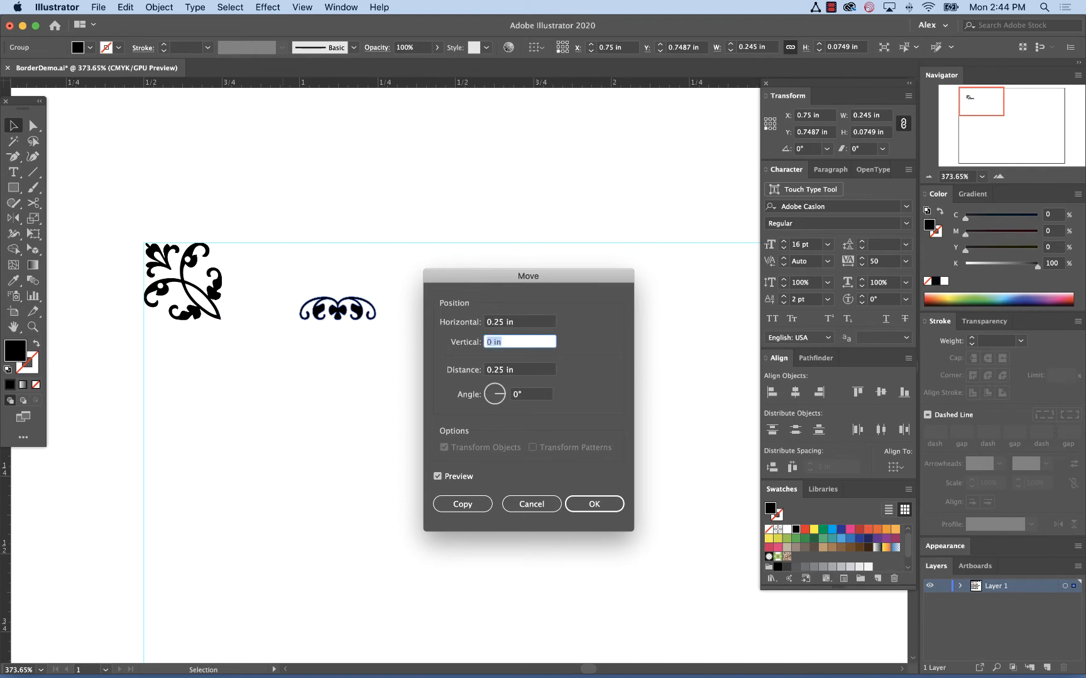
{"action": "left_click", "coordinate": [462, 504]}
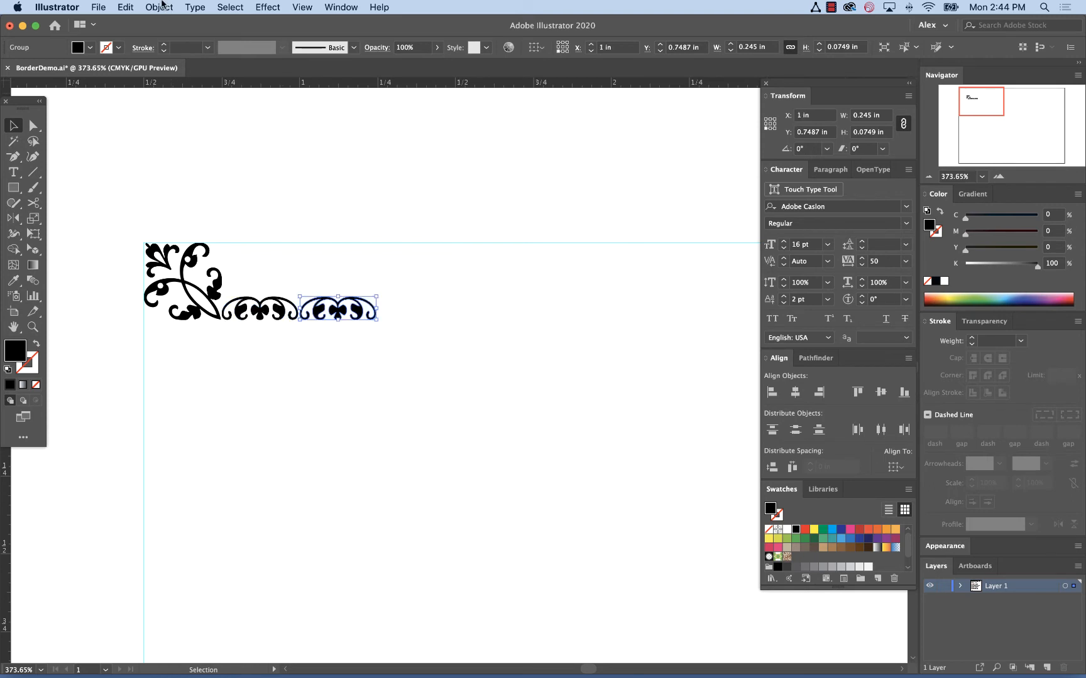
{"action": "left_click", "coordinate": [102, 6]}
{"action": "mouse_move", "coordinate": [125, 6]}
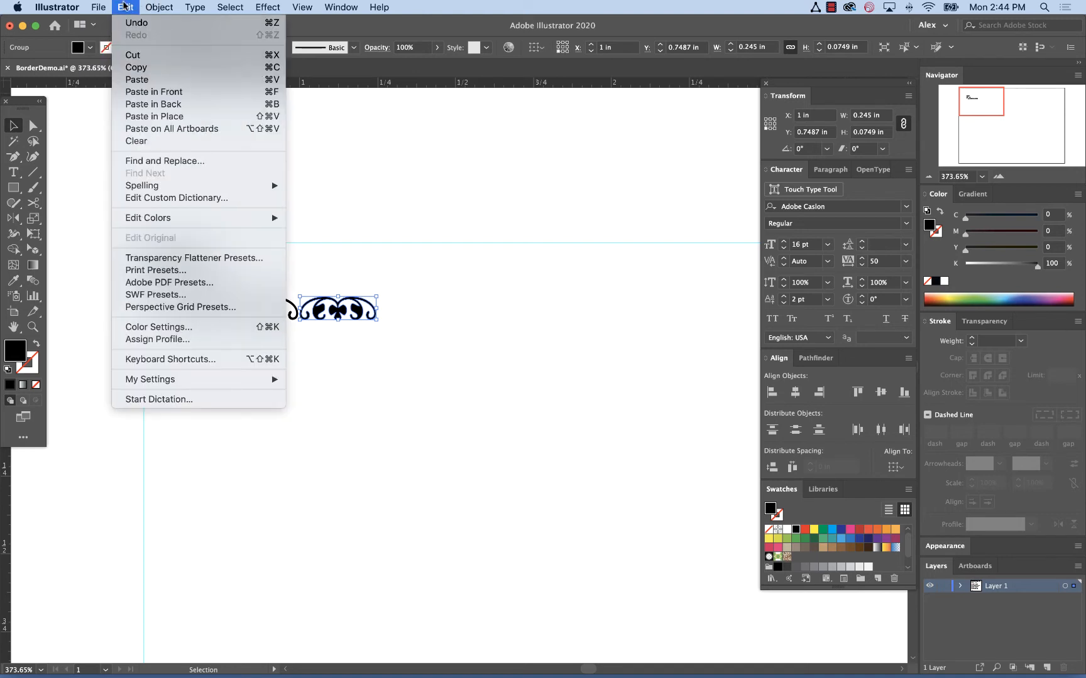
{"action": "left_click", "coordinate": [125, 7]}
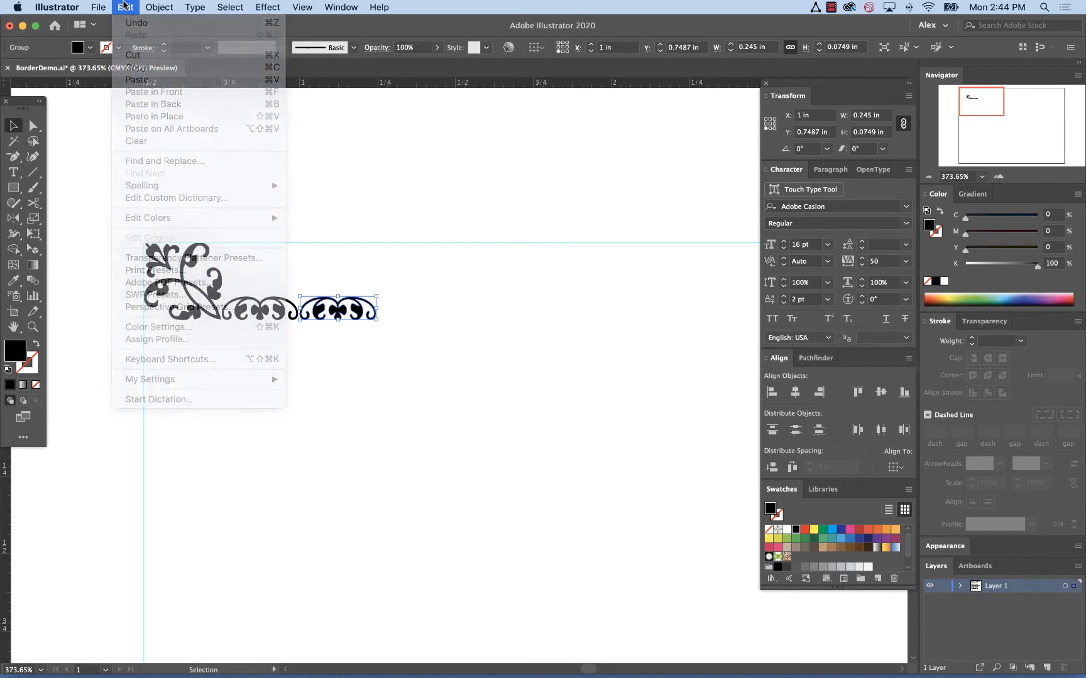
Repeat the 0.25 in offset copy of the edge ornament along the guide's top until the last copy reaches X 6 in.
{"action": "key", "text": "super+d"}
{"action": "scroll", "coordinate": [410, 232], "scroll_direction": "down", "scroll_amount": 4}
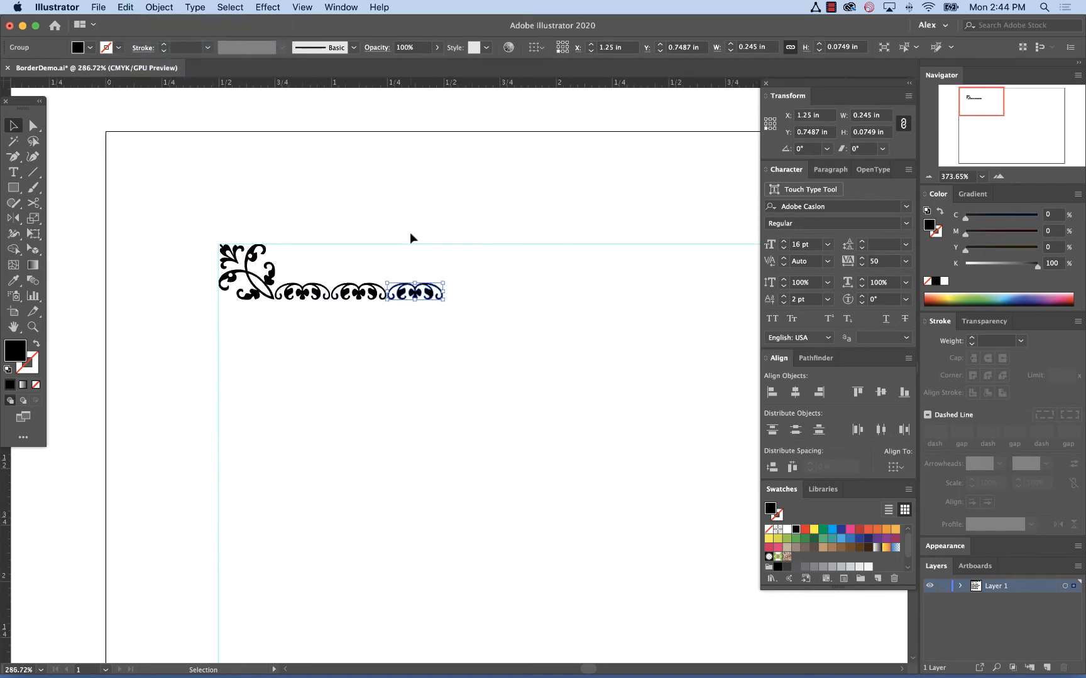
{"action": "scroll", "coordinate": [410, 232], "scroll_direction": "right", "scroll_amount": 4}
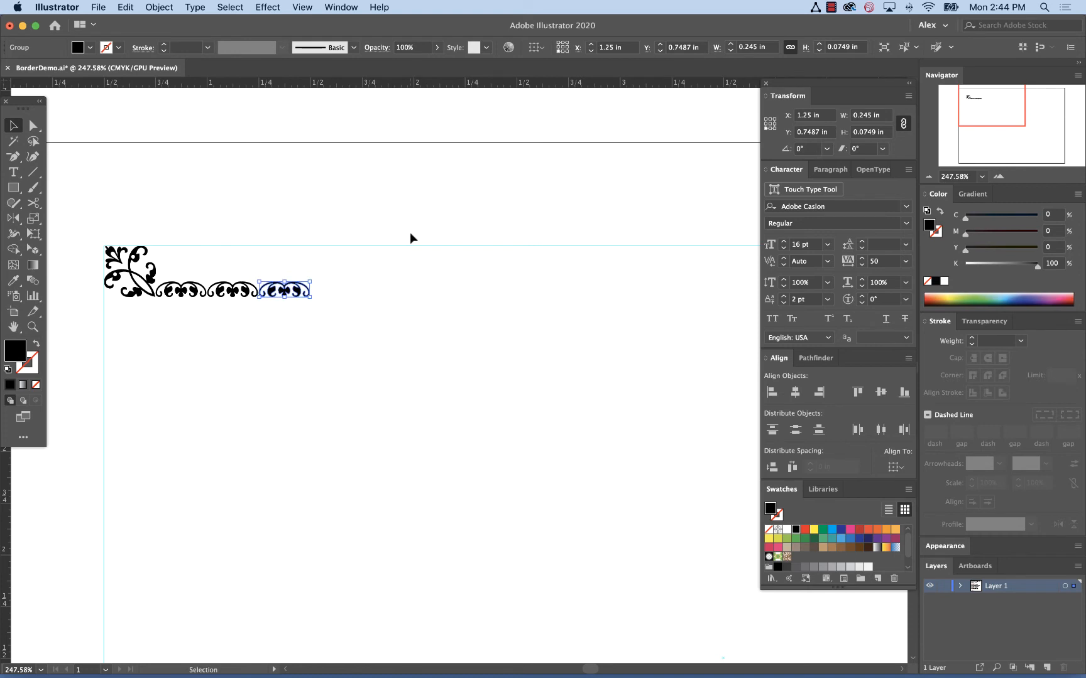
{"action": "key", "text": "super+d"}
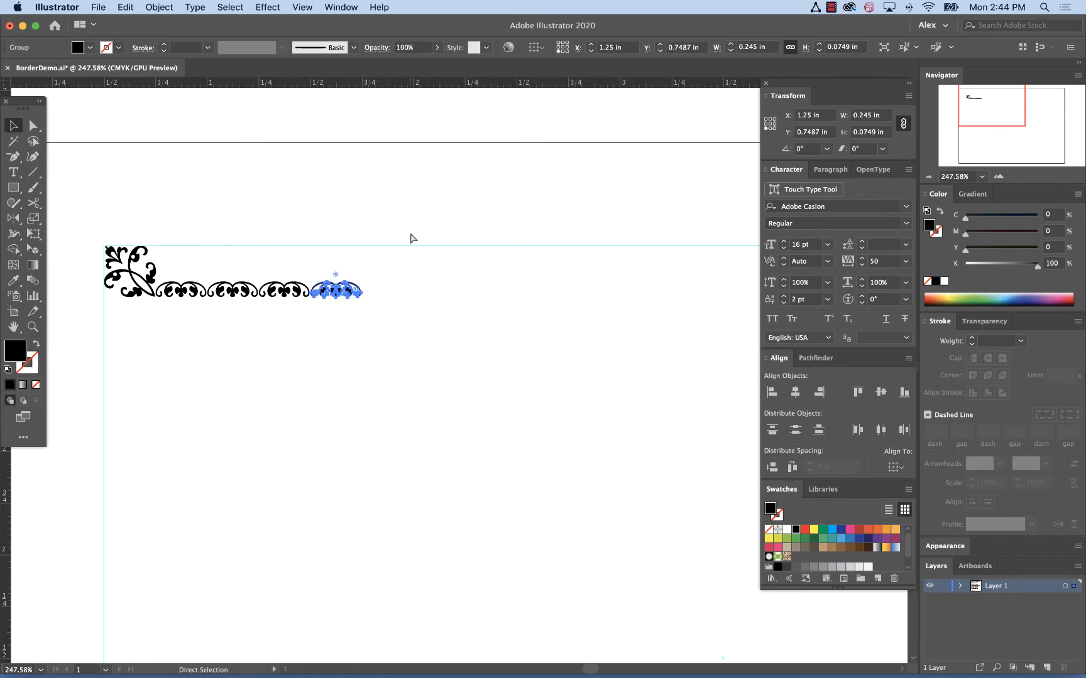
{"action": "key", "text": "super+d"}
{"action": "scroll", "coordinate": [410, 234], "scroll_direction": "down", "scroll_amount": 5}
{"action": "scroll", "coordinate": [409, 233], "scroll_direction": "down", "scroll_amount": 3}
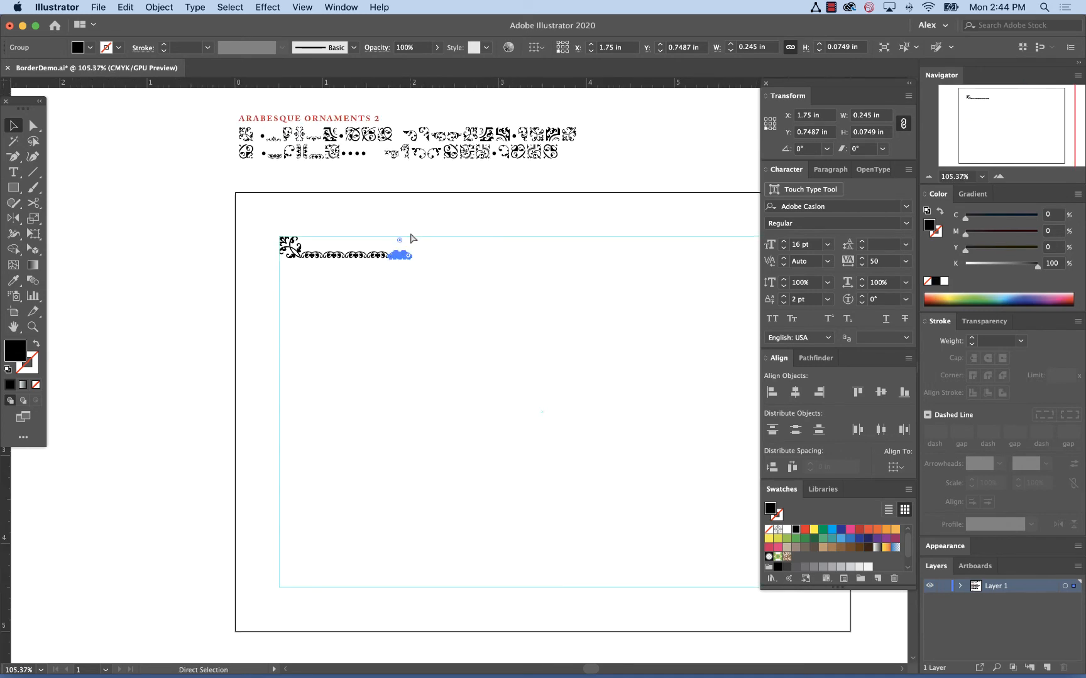
{"action": "key", "text": "super+d"}
{"action": "key", "text": "super+d"}
{"action": "key", "text": "super+d"}
{"action": "key", "text": "super+d"}
{"action": "key", "text": "super+d"}
{"action": "key", "text": "super+d"}
{"action": "key", "text": "super+d"}
{"action": "key", "text": "super+d"}
{"action": "key", "text": "super+d"}
{"action": "key", "text": "super+d"}
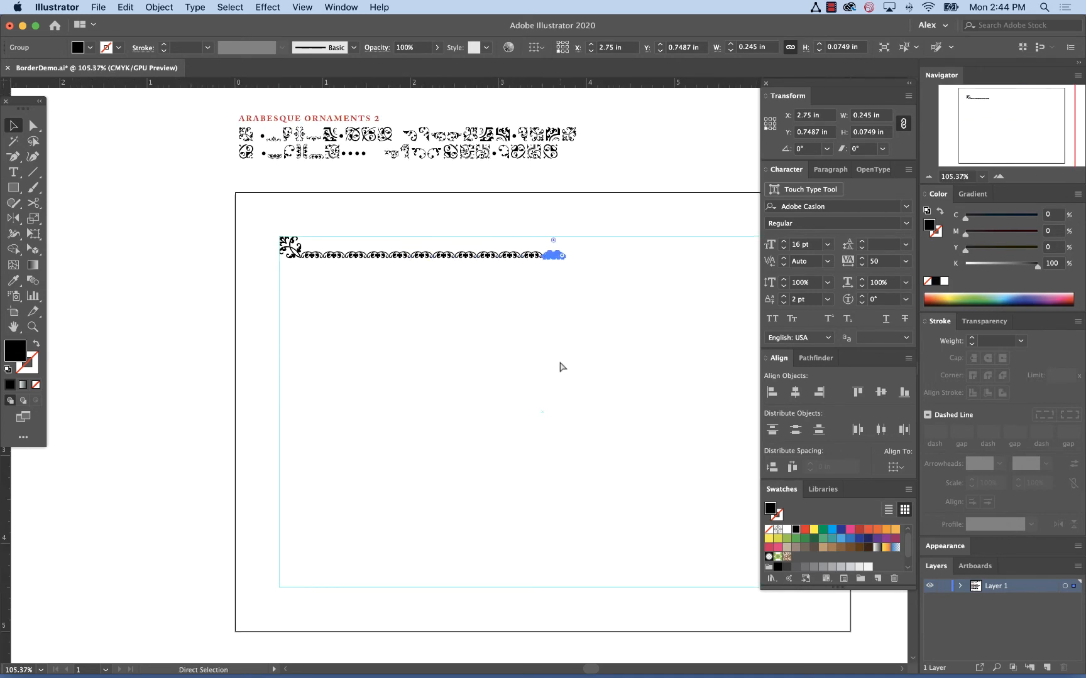
{"action": "scroll", "coordinate": [562, 367], "scroll_direction": "right", "scroll_amount": 5}
{"action": "key", "text": "super+d"}
{"action": "key", "text": "super+d"}
{"action": "key", "text": "super+d"}
{"action": "key", "text": "super+d"}
{"action": "key", "text": "super+d"}
{"action": "key", "text": "super+d"}
{"action": "key", "text": "super+d"}
{"action": "key", "text": "super+d"}
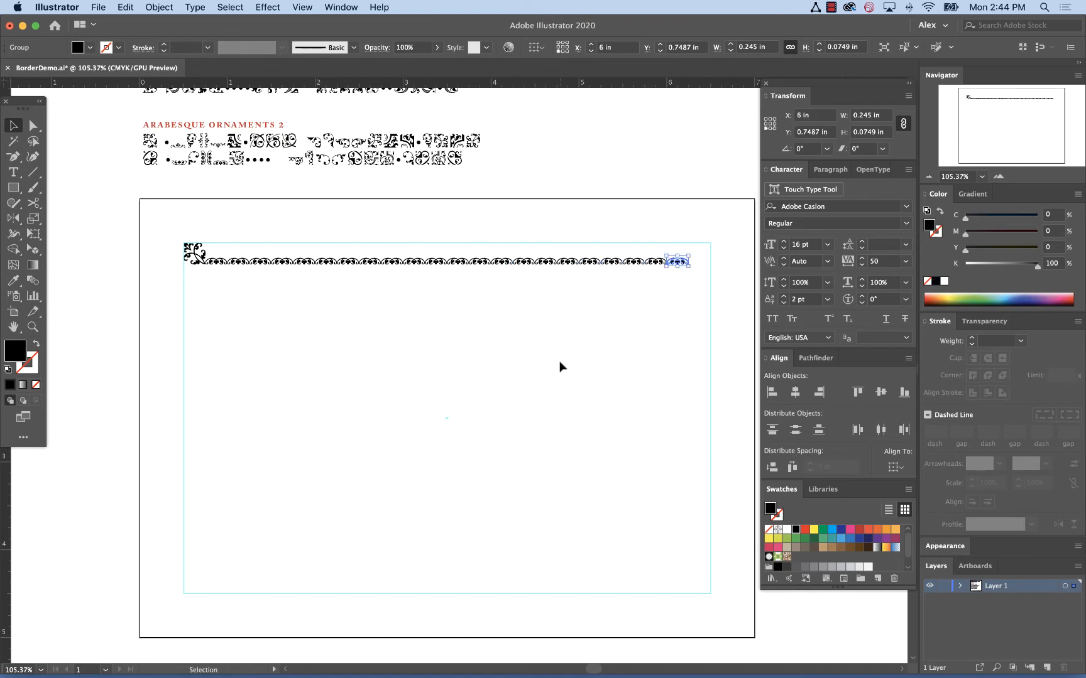
{"action": "left_click", "coordinate": [561, 363]}
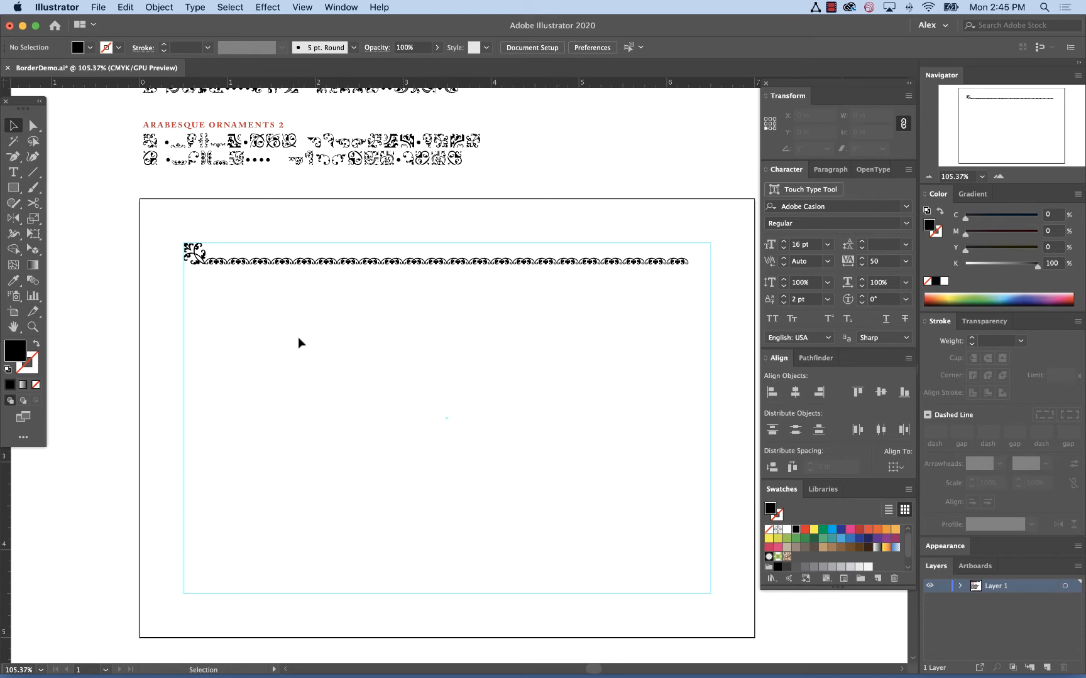
Draw a rectangle about 7.69 × 5.34 in from the guide's center, surrounding the artboard, with no fill and a 1 pt black stroke.
{"action": "key", "text": "m"}
{"action": "mouse_move", "coordinate": [447, 418]}
{"action": "left_mouse_down"}
{"action": "mouse_move", "coordinate": [200, 381]}
{"action": "mouse_move", "coordinate": [107, 384]}
{"action": "mouse_move", "coordinate": [109, 184]}
{"action": "left_mouse_up"}
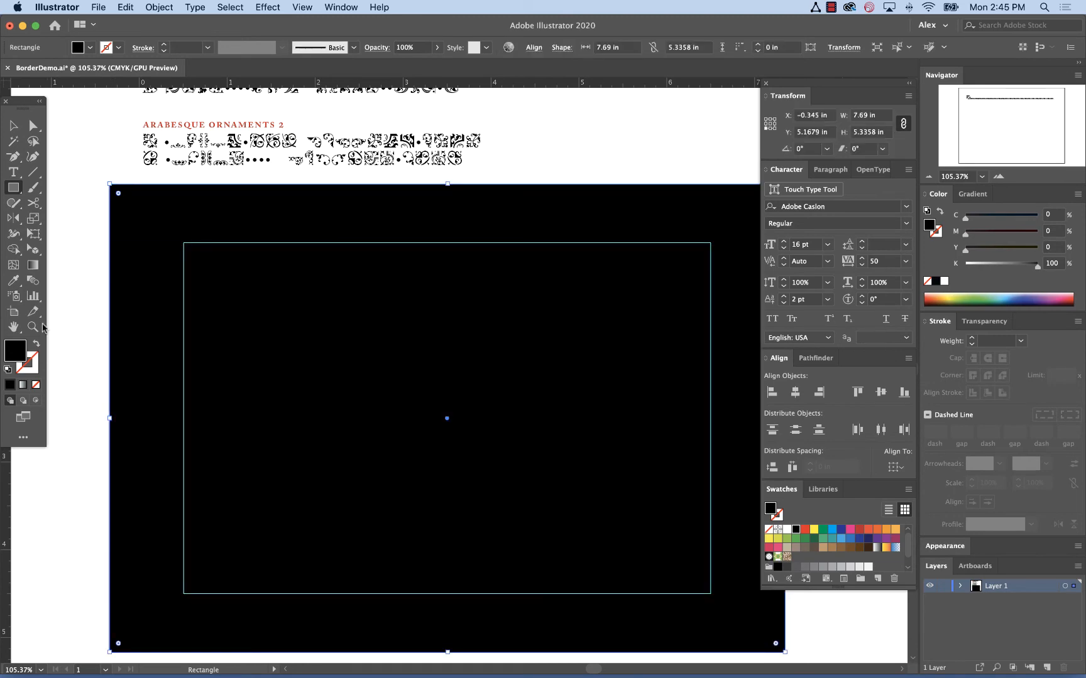
{"action": "left_click", "coordinate": [36, 344]}
{"action": "scroll", "coordinate": [88, 333], "scroll_direction": "down", "scroll_amount": 2}
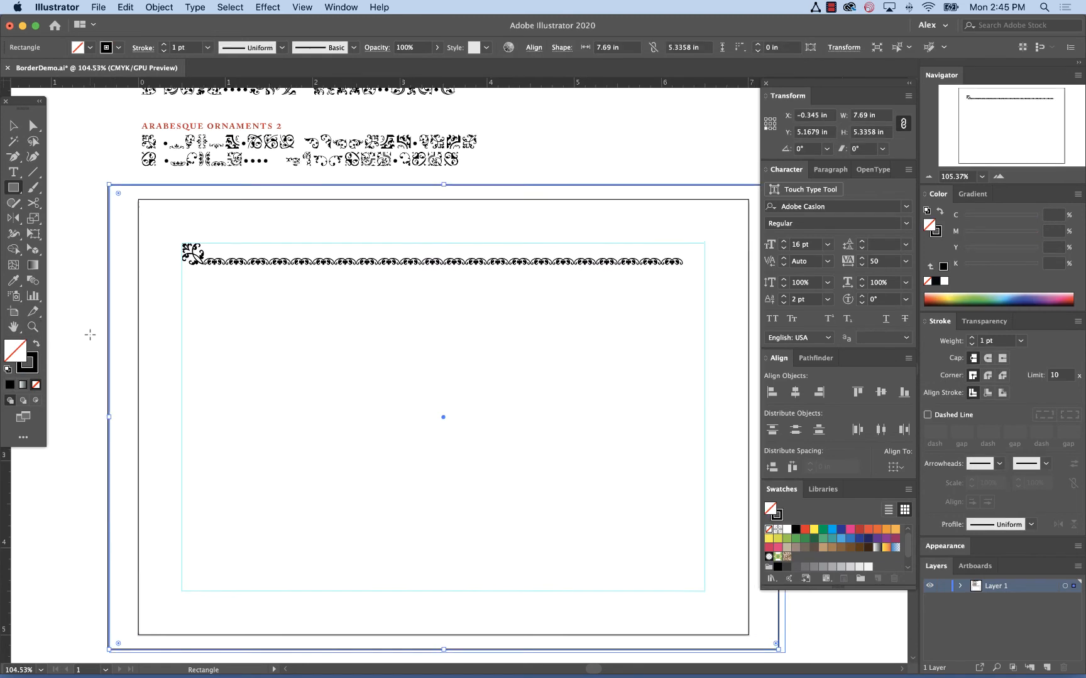
{"action": "key", "text": "v"}
{"action": "left_click", "coordinate": [144, 334]}
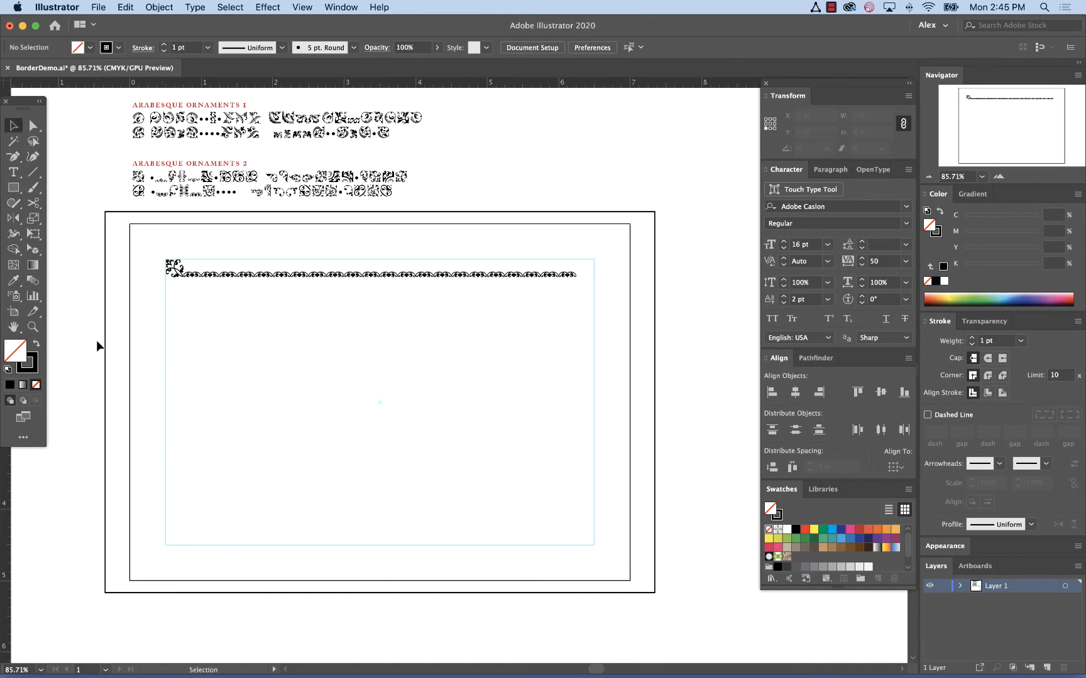
Reflect a copy of the upper-left corner ornament, selected together with the large centered rectangle, across the vertical axis onto the guide's upper-right corner.
{"action": "left_click_drag", "start_coordinate": [97, 346], "coordinate": [124, 364]}
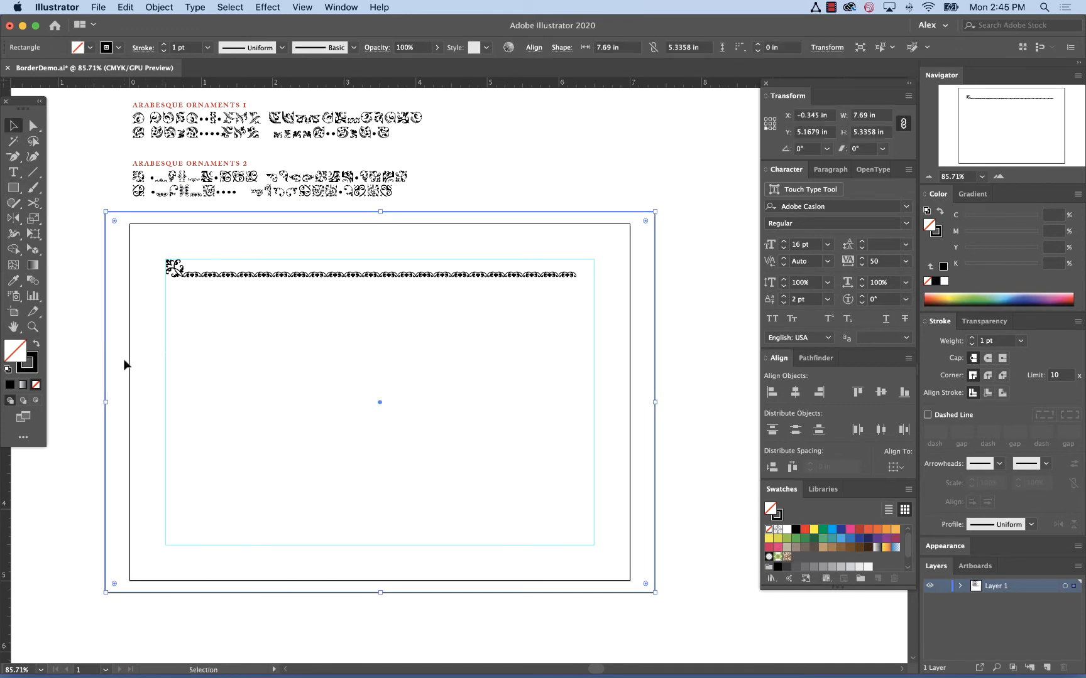
{"action": "left_click", "coordinate": [770, 123]}
{"action": "left_click_drag", "start_coordinate": [543, 212], "coordinate": [573, 180]}
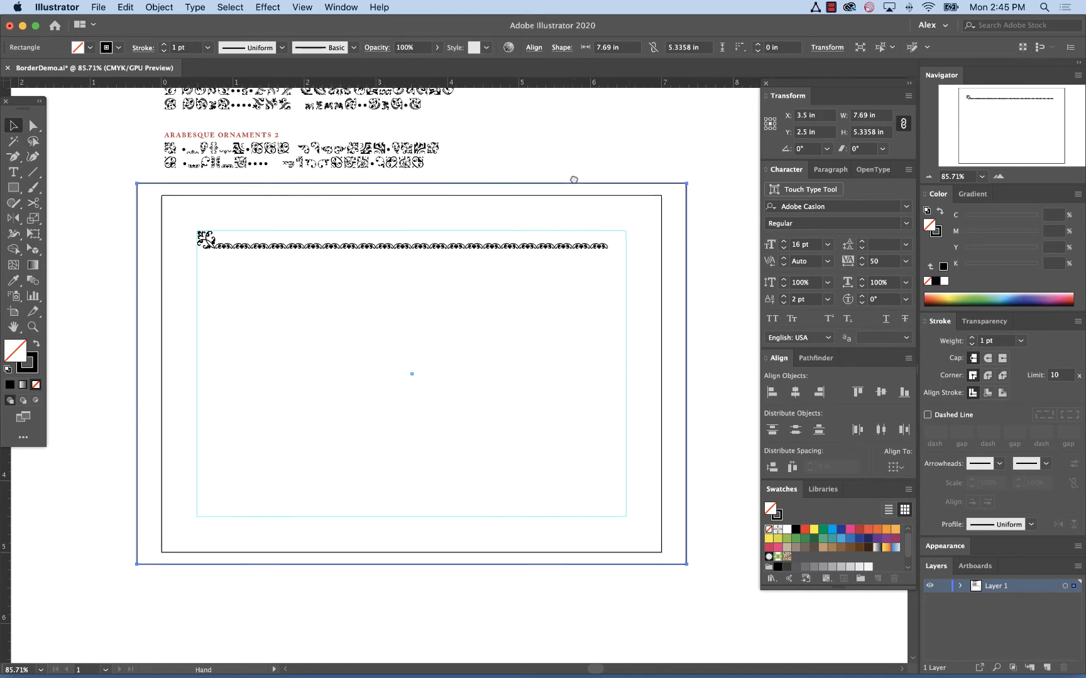
{"action": "left_click", "coordinate": [213, 237], "text": "shift"}
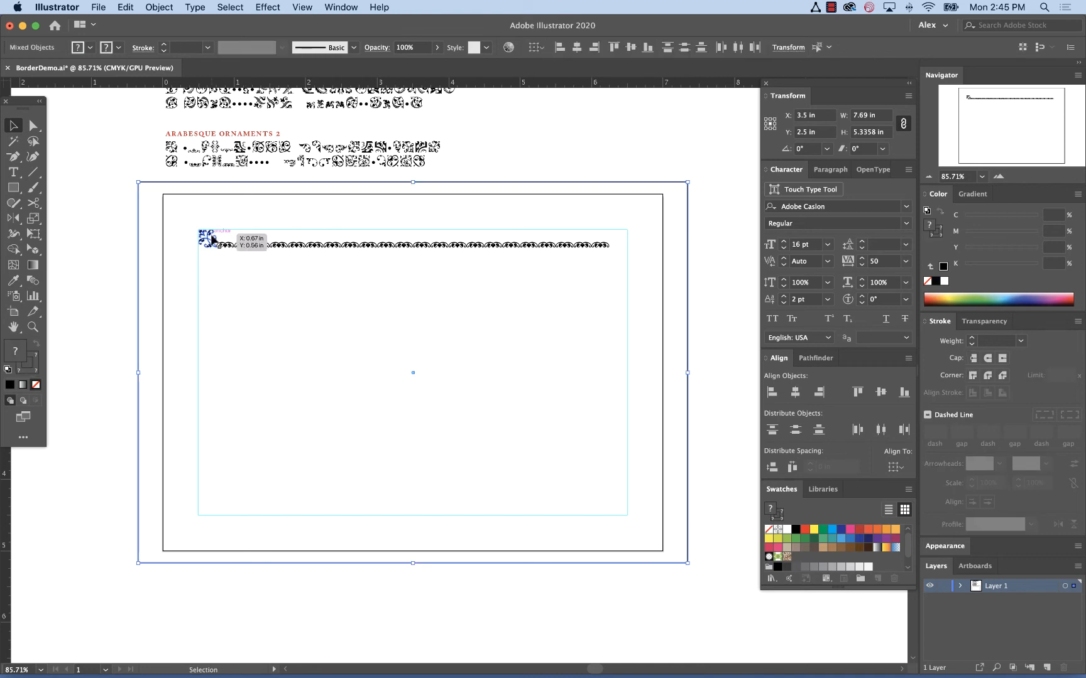
{"action": "double_click", "coordinate": [13, 218]}
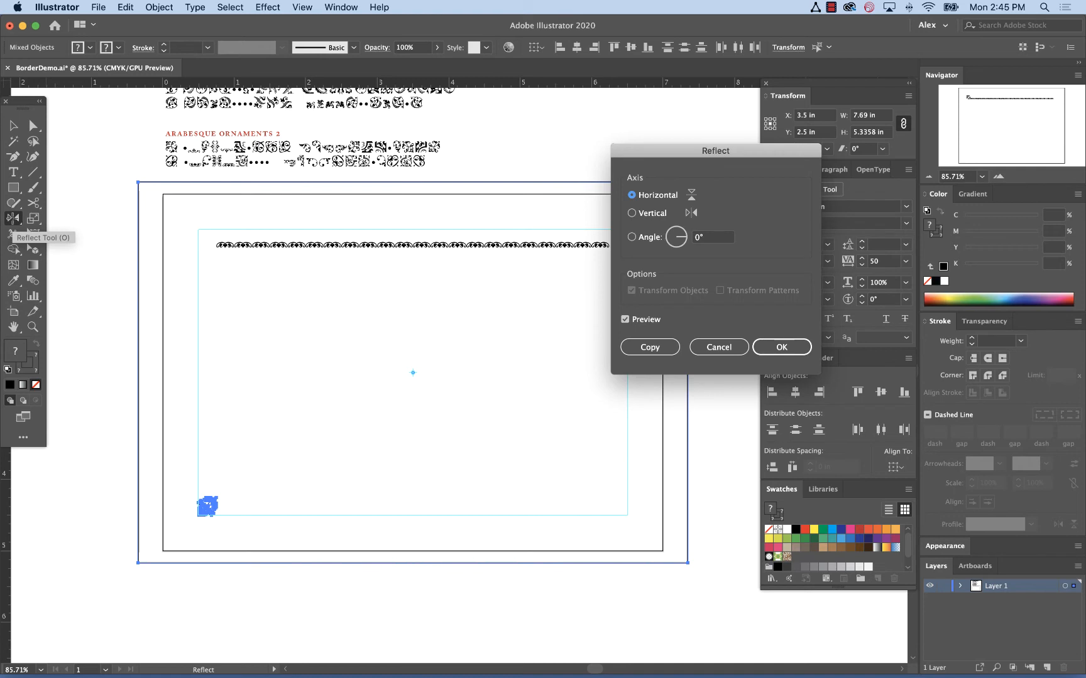
{"action": "left_click", "coordinate": [647, 215]}
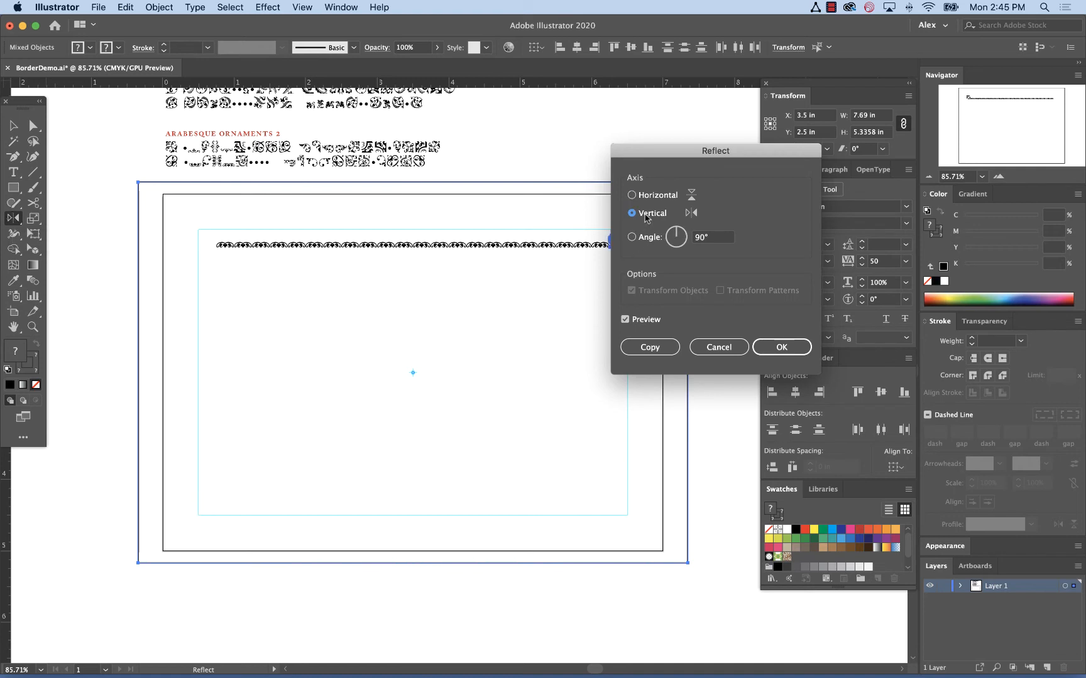
{"action": "left_click", "coordinate": [650, 348]}
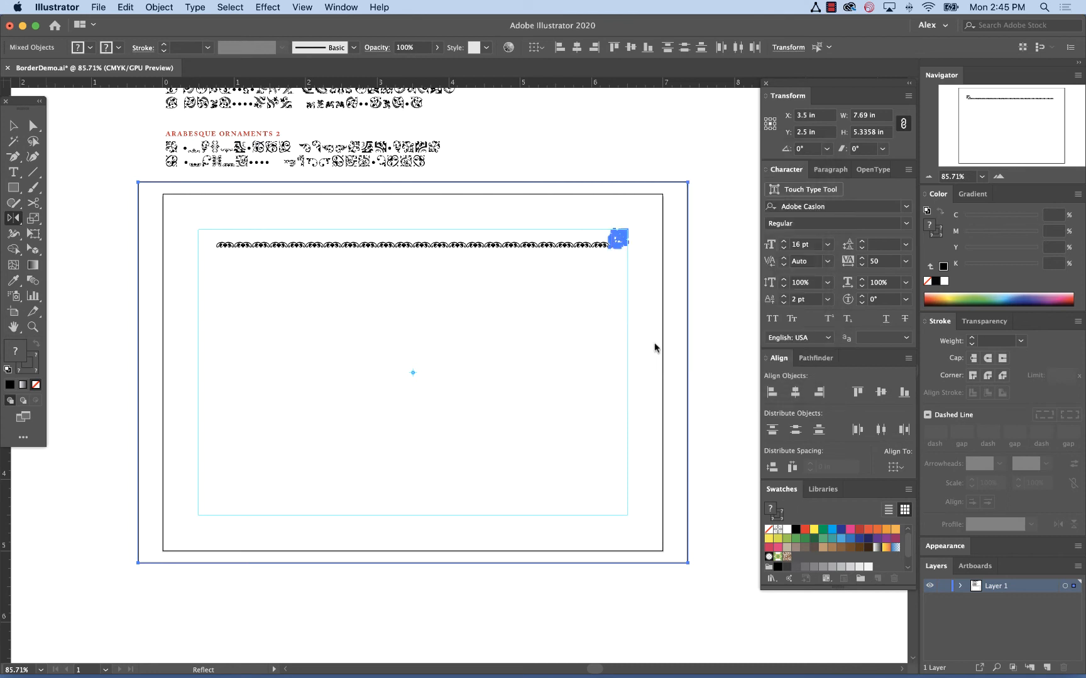
{"action": "key", "text": "v"}
{"action": "left_click", "coordinate": [657, 291]}
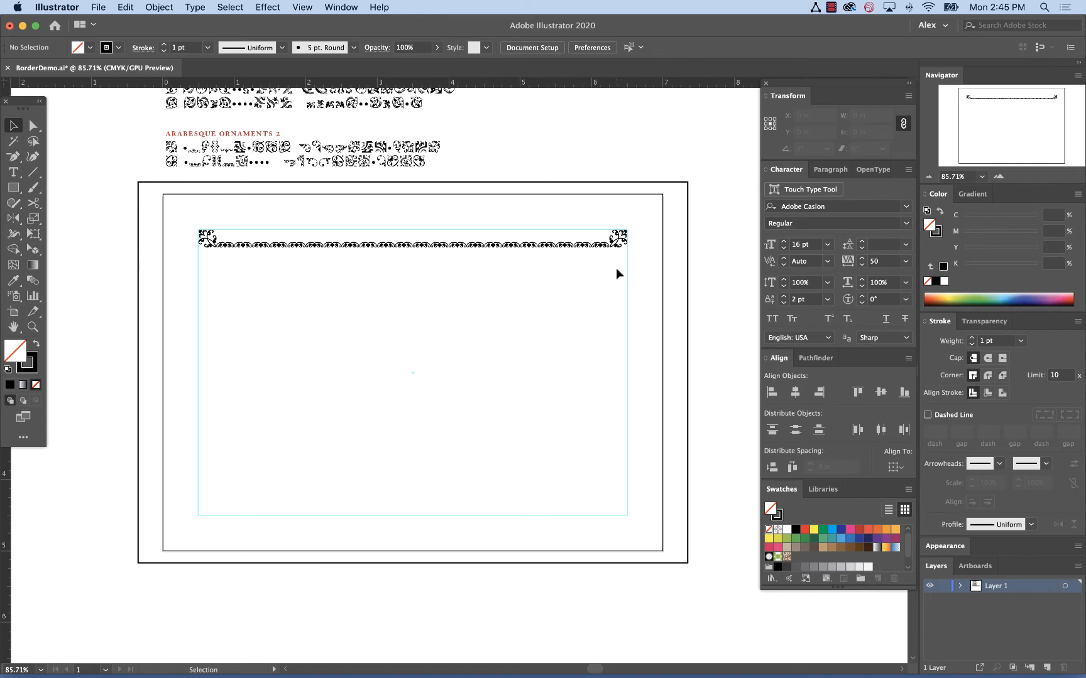
Reflect a copy of the complete top border row, selected together with the large rectangle, across the horizontal axis onto the guide's bottom edge.
{"action": "left_click_drag", "start_coordinate": [620, 267], "coordinate": [211, 237]}
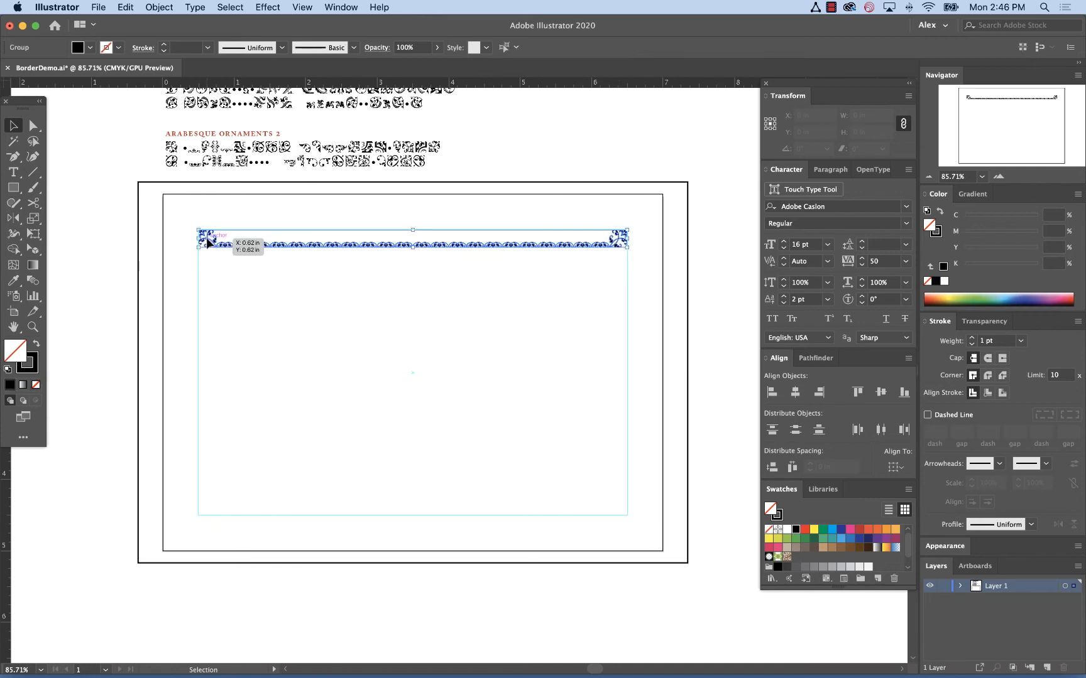
{"action": "left_click", "coordinate": [138, 255], "text": "shift"}
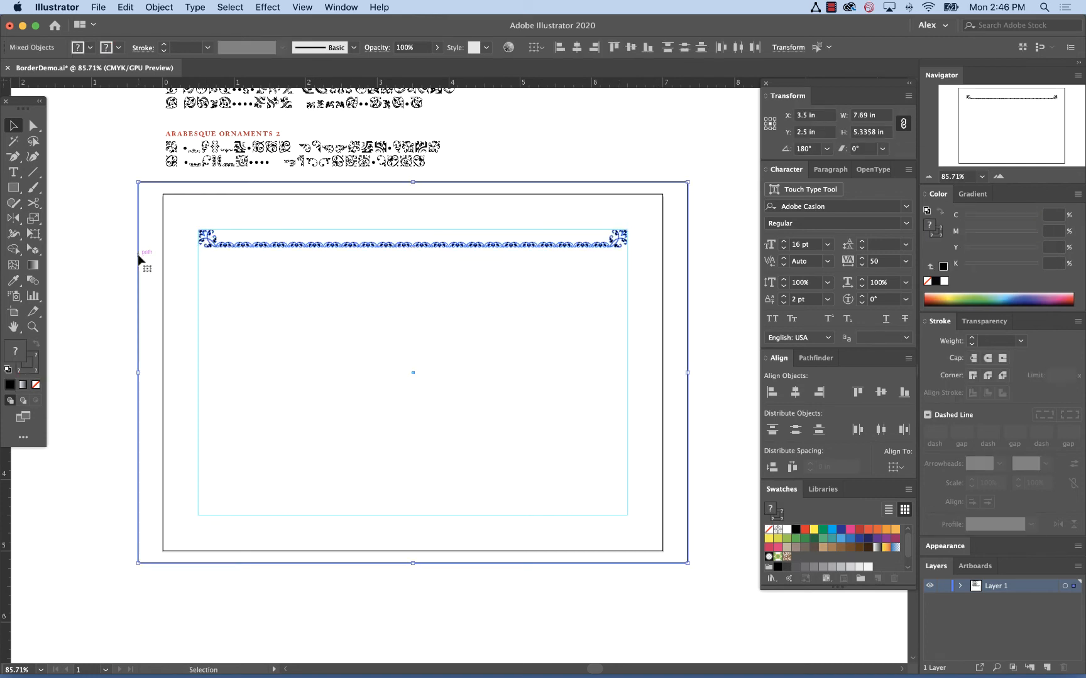
{"action": "left_click_drag", "start_coordinate": [204, 256], "coordinate": [629, 227]}
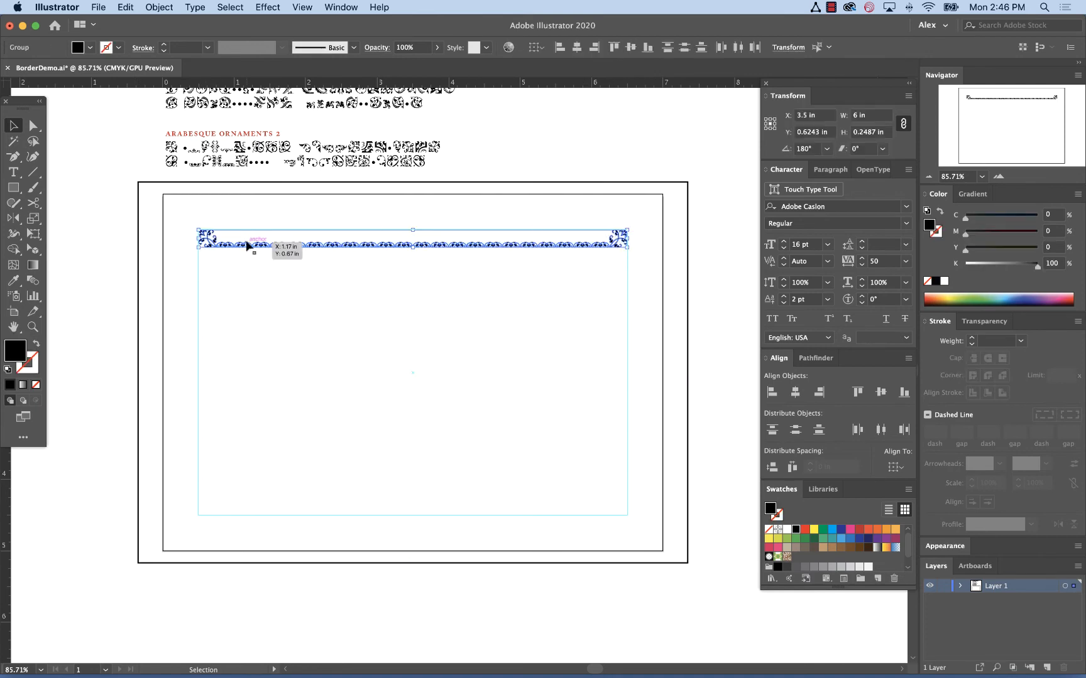
{"action": "left_click", "coordinate": [139, 237], "text": "shift"}
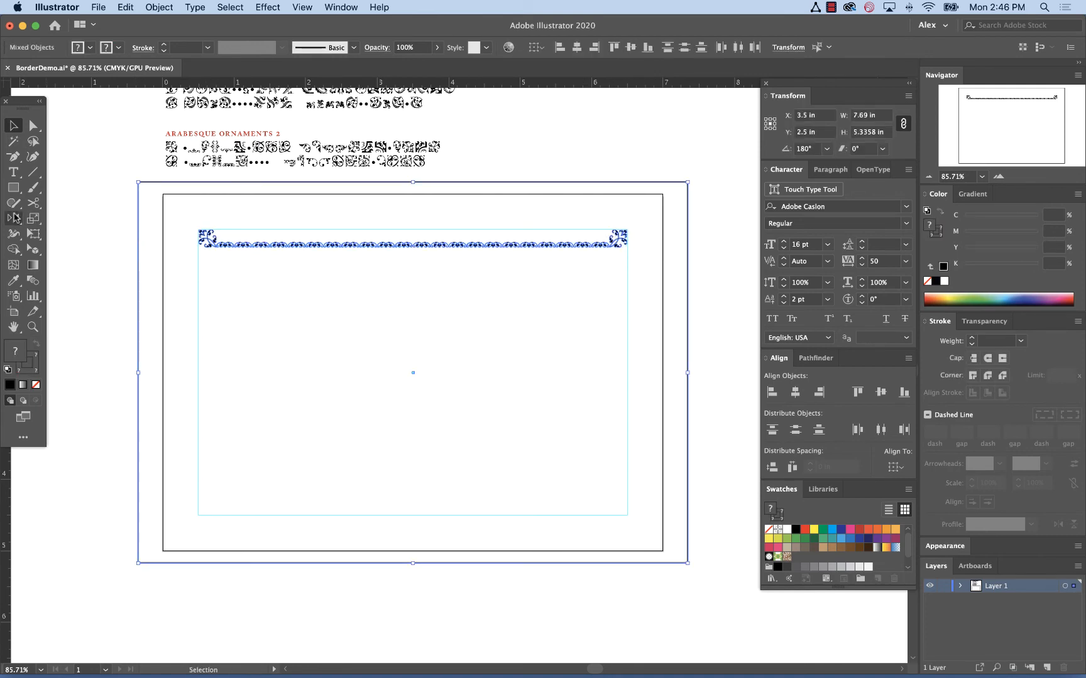
{"action": "double_click", "coordinate": [13, 218]}
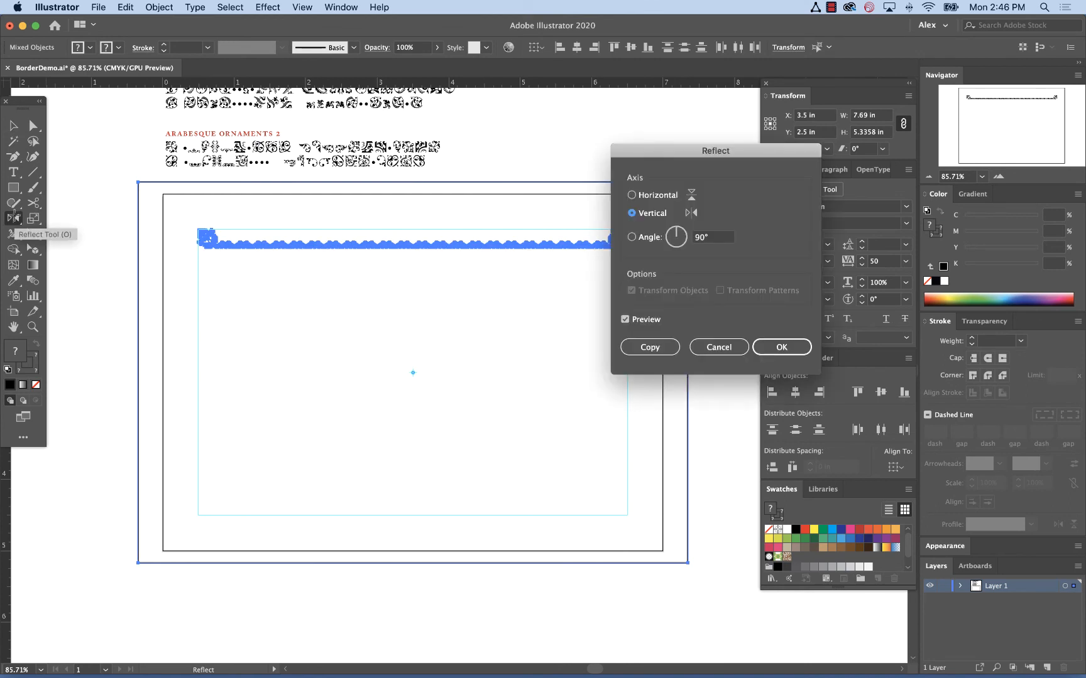
{"action": "left_click", "coordinate": [633, 195]}
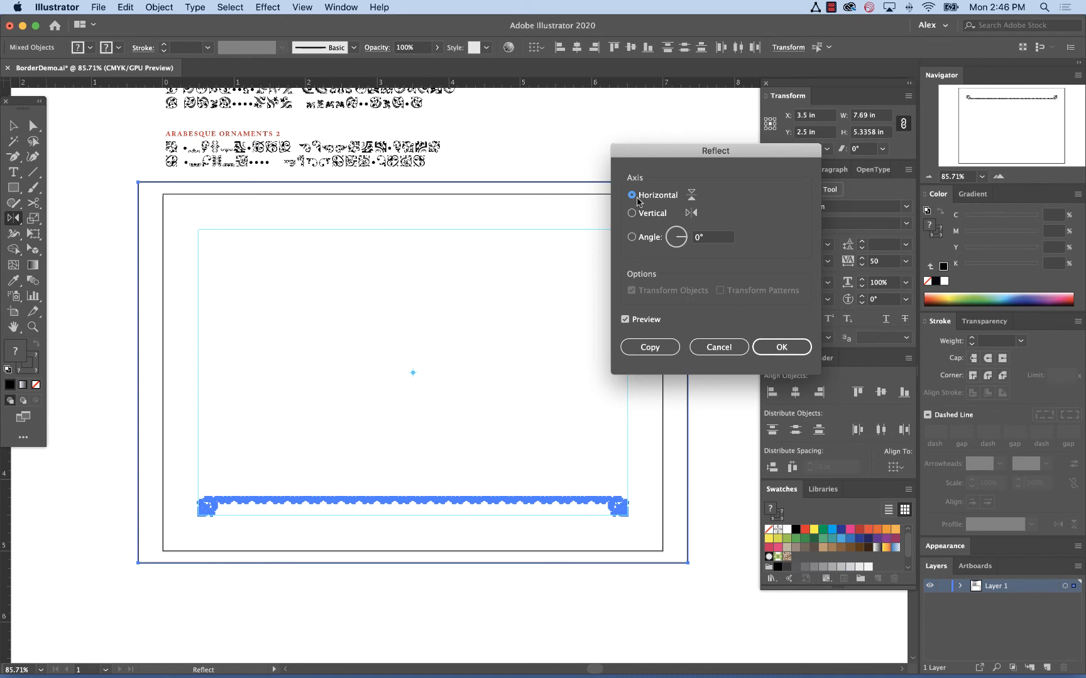
{"action": "left_click", "coordinate": [654, 347]}
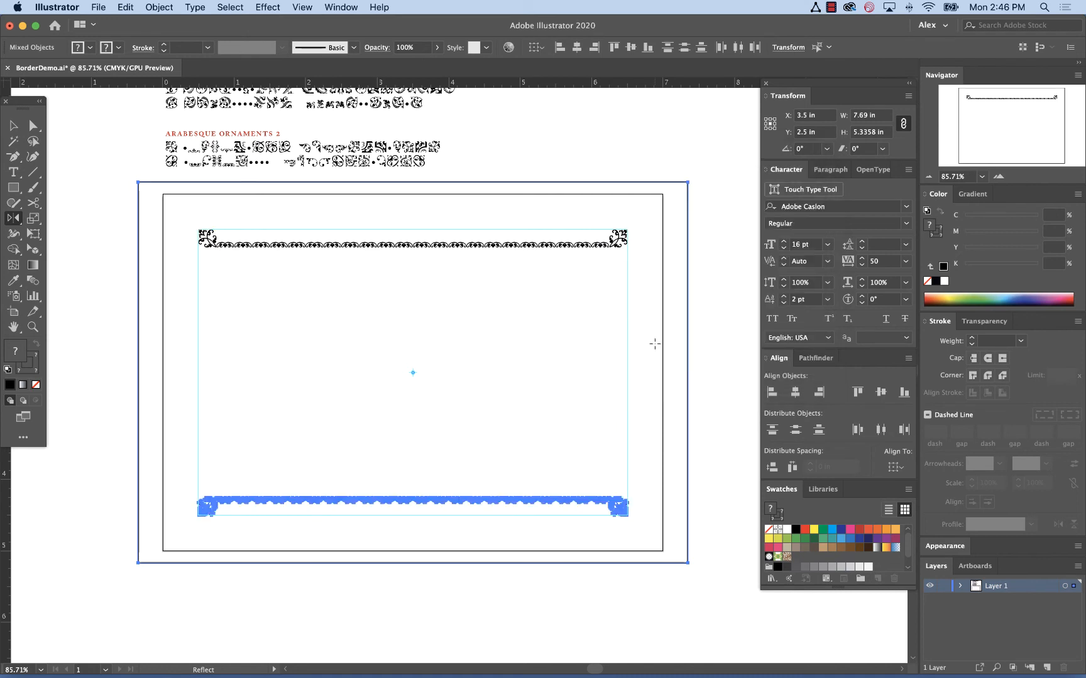
{"action": "key", "text": "v"}
{"action": "left_click", "coordinate": [645, 356]}
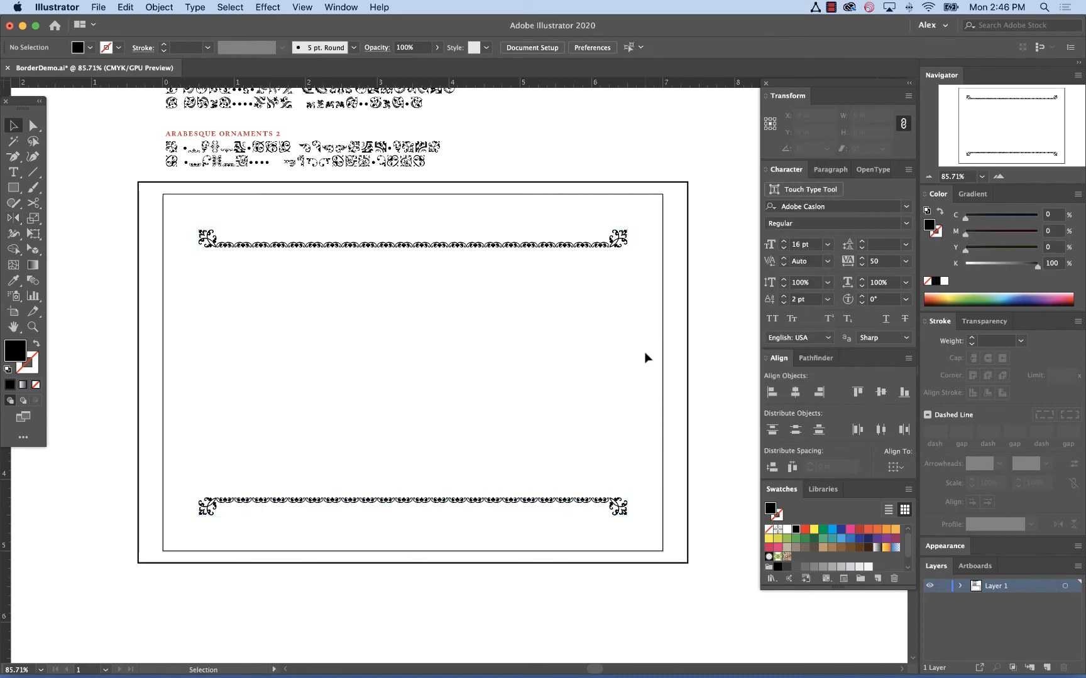
Place a copy of the first top edge ornament, rotated 90°, directly beneath the guide's upper-left corner ornament.
{"action": "key", "text": "super+space"}
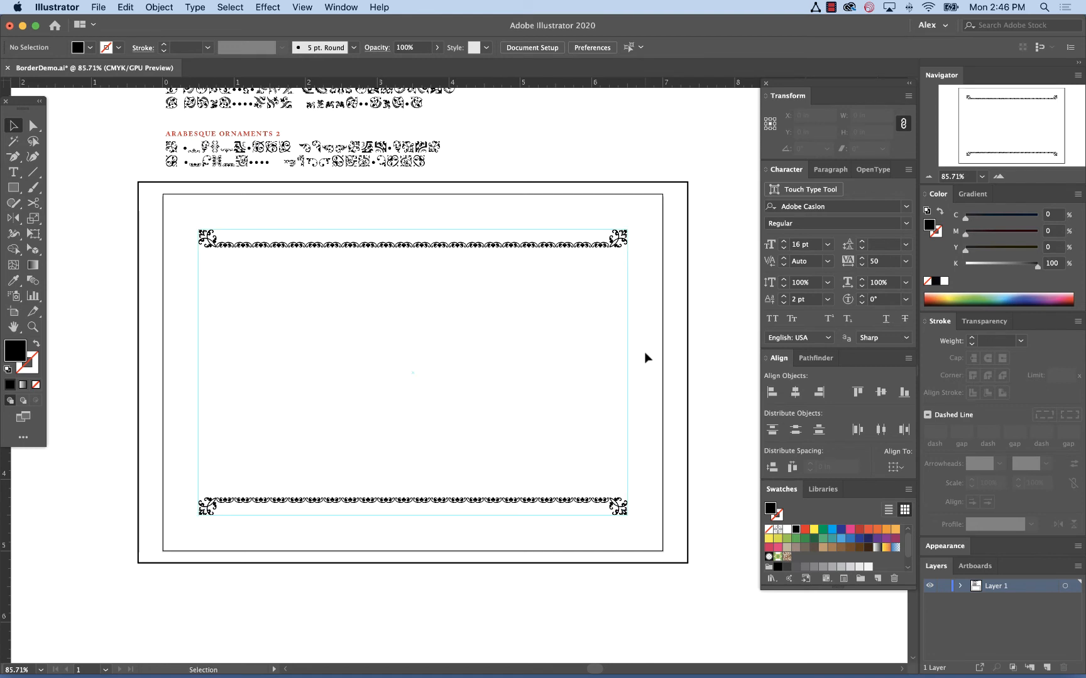
{"action": "left_click_drag", "start_coordinate": [290, 310], "coordinate": [162, 216]}
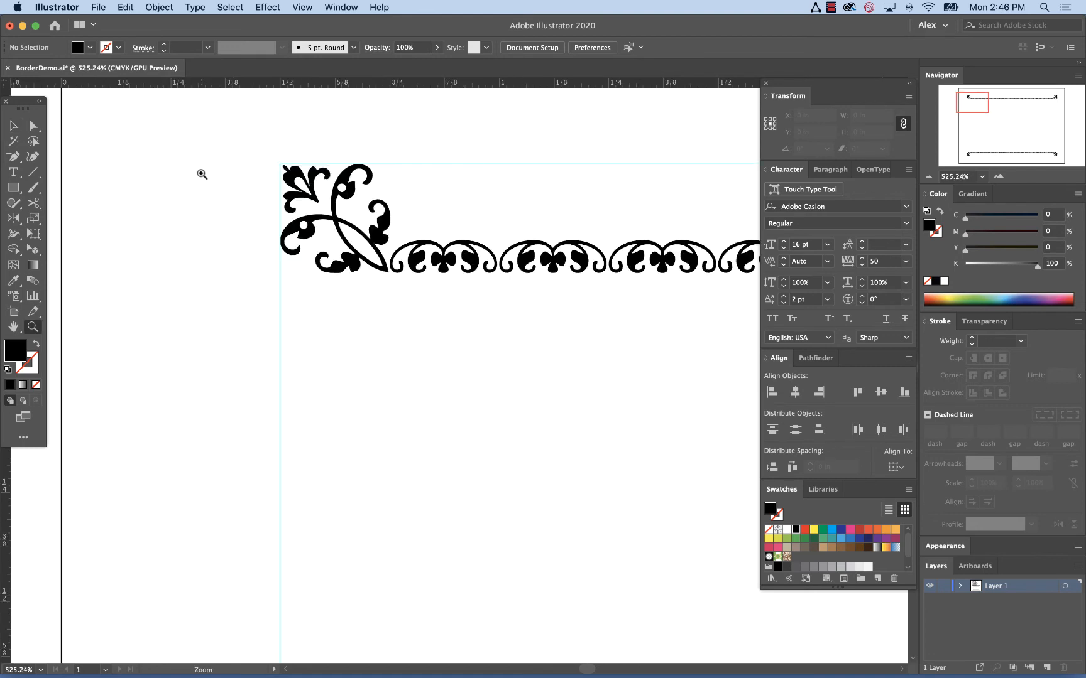
{"action": "left_click_drag", "start_coordinate": [200, 170], "coordinate": [573, 516]}
{"action": "scroll", "coordinate": [600, 367], "scroll_direction": "down", "scroll_amount": 1}
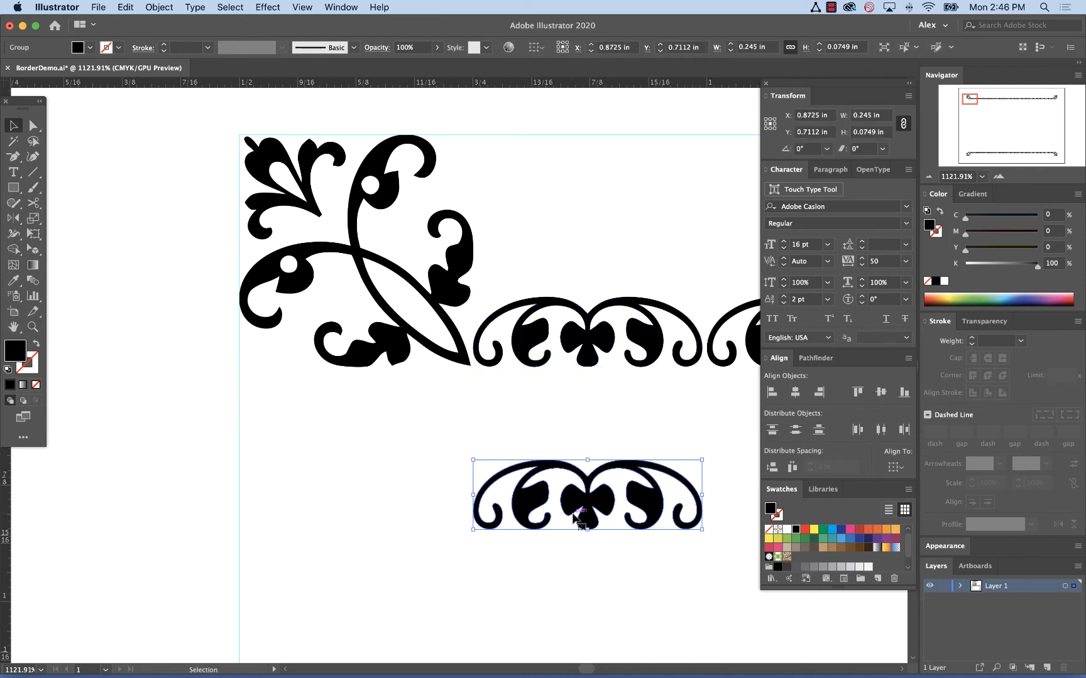
{"action": "left_click_drag", "start_coordinate": [709, 457], "coordinate": [552, 422]}
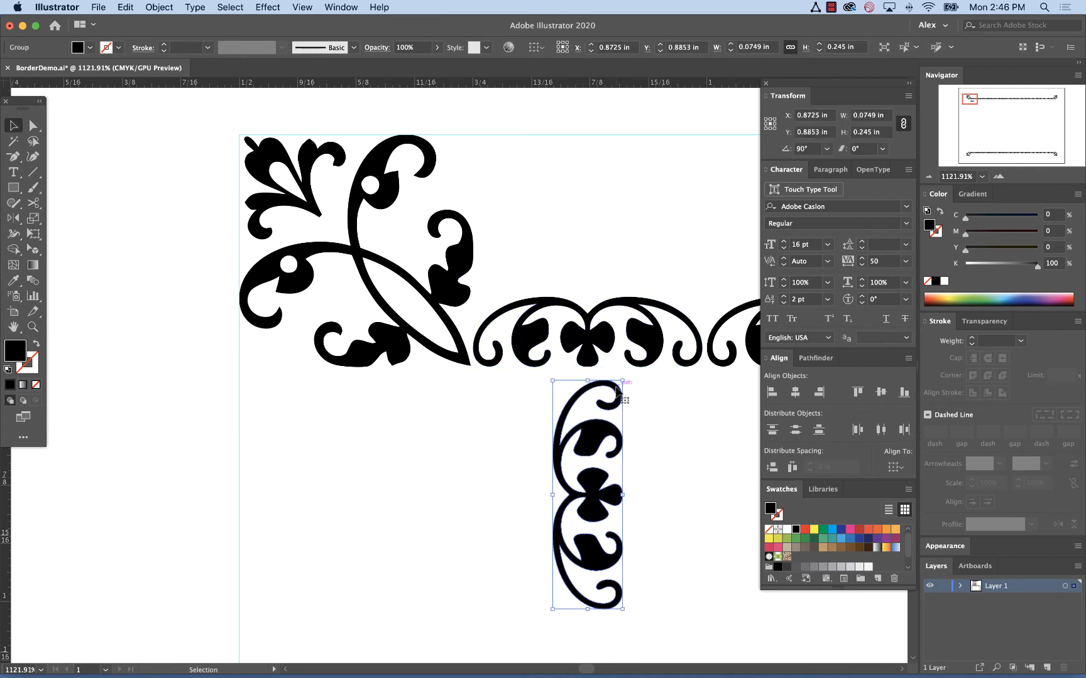
{"action": "left_click_drag", "start_coordinate": [616, 392], "coordinate": [464, 380]}
Using the upper-left reference point, set the rotated ornament's Y position to 0.75 in, matching the first top ornament's X position.
{"action": "left_click", "coordinate": [489, 364]}
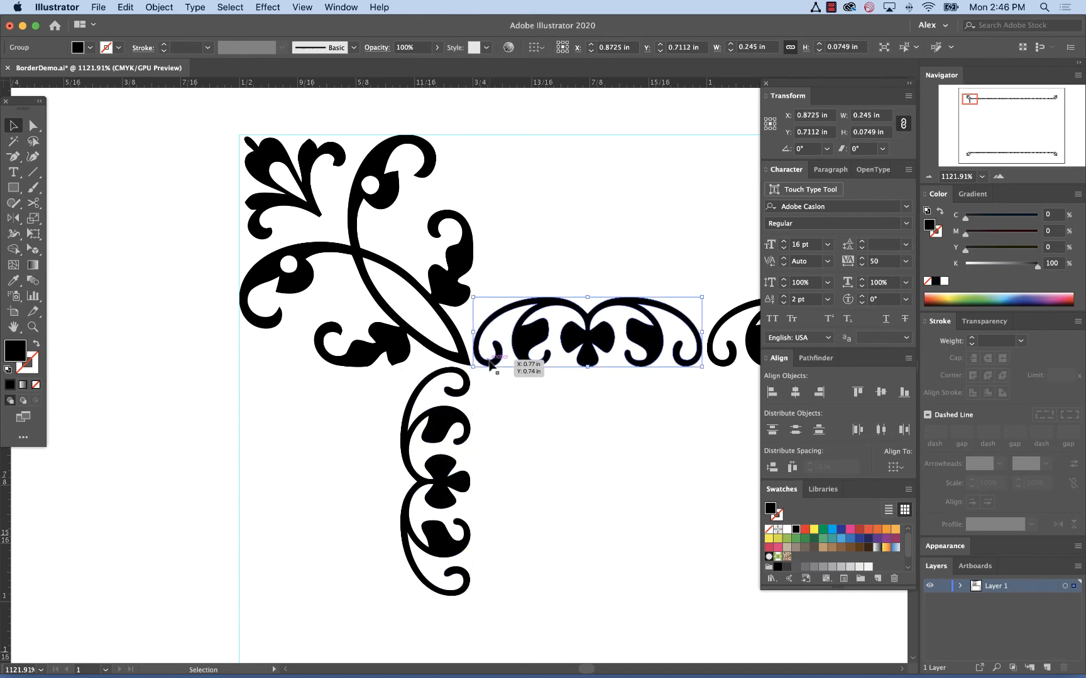
{"action": "left_click", "coordinate": [766, 119]}
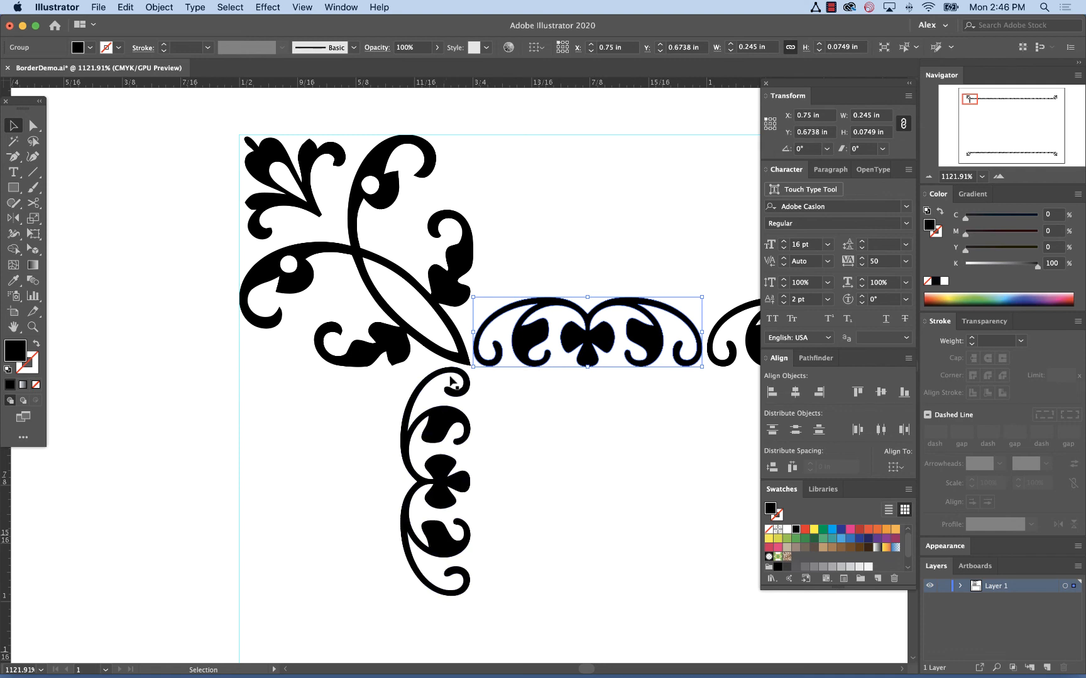
{"action": "scroll", "coordinate": [595, 342], "scroll_direction": "right", "scroll_amount": 3}
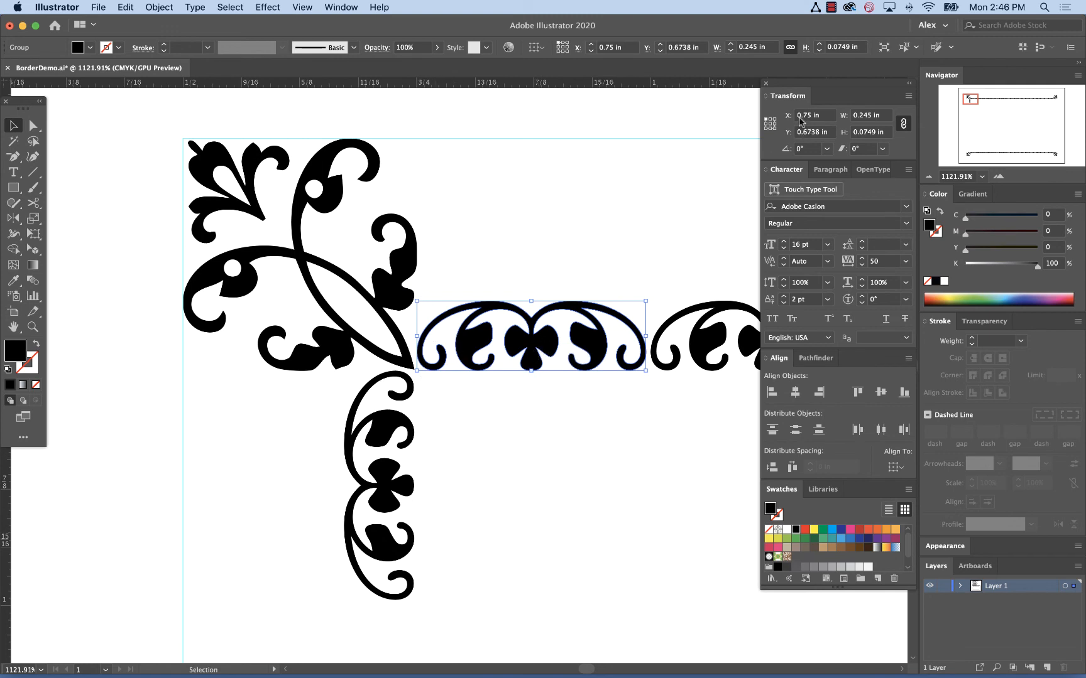
{"action": "left_click", "coordinate": [402, 381]}
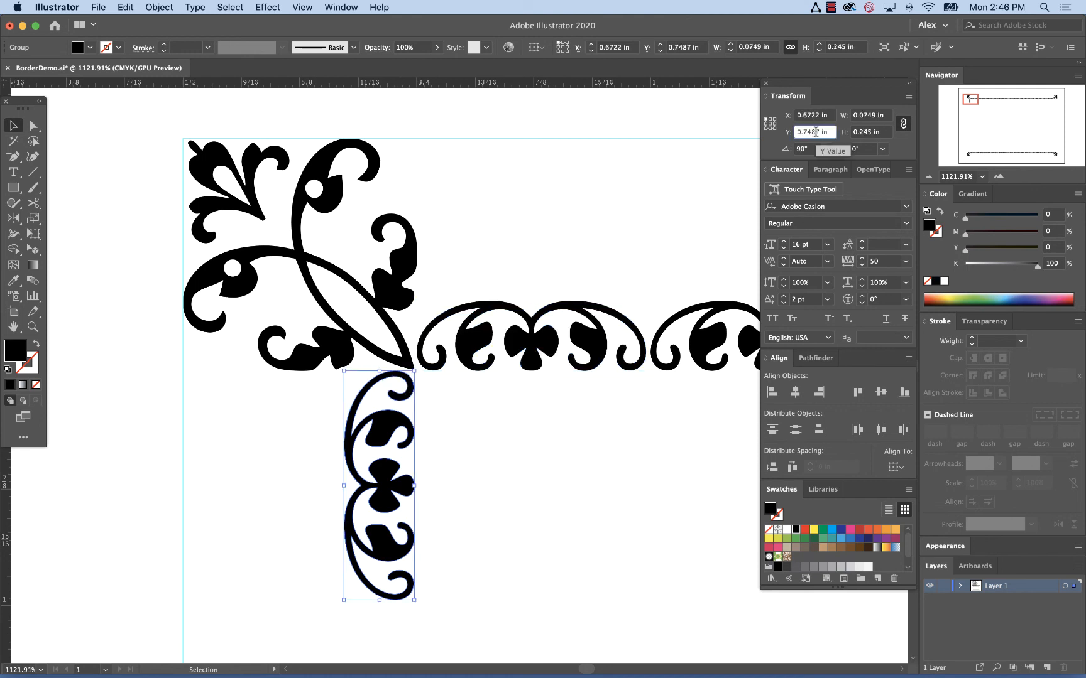
{"action": "key", "text": "Up"}
{"action": "key", "text": "Return"}
{"action": "left_click", "coordinate": [493, 249]}
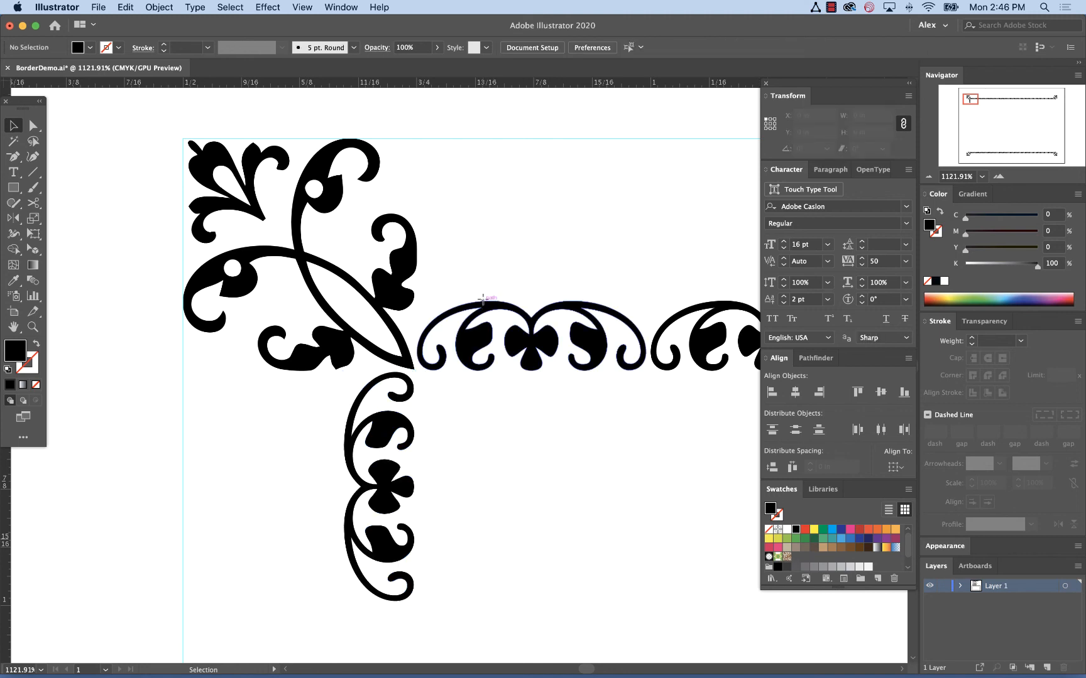
Copy the first top ornament's Y value and apply it as the rotated ornament's X position, 0.6738 in.
{"action": "left_click", "coordinate": [485, 307]}
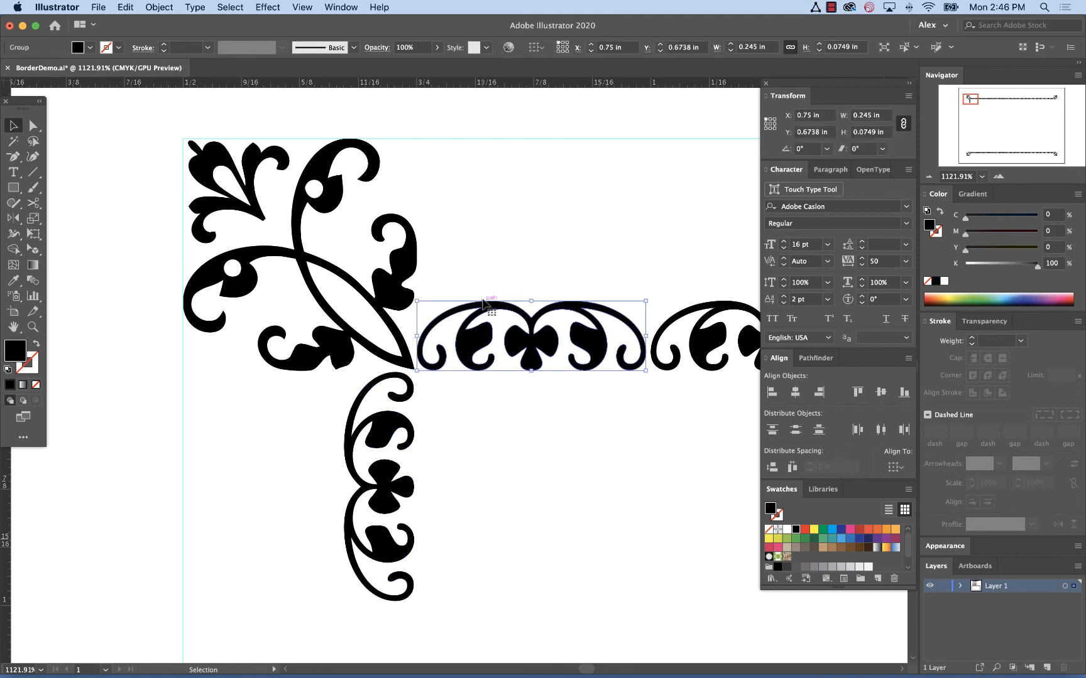
{"action": "left_click", "coordinate": [766, 128]}
{"action": "left_click", "coordinate": [766, 118]}
{"action": "left_click", "coordinate": [804, 131]}
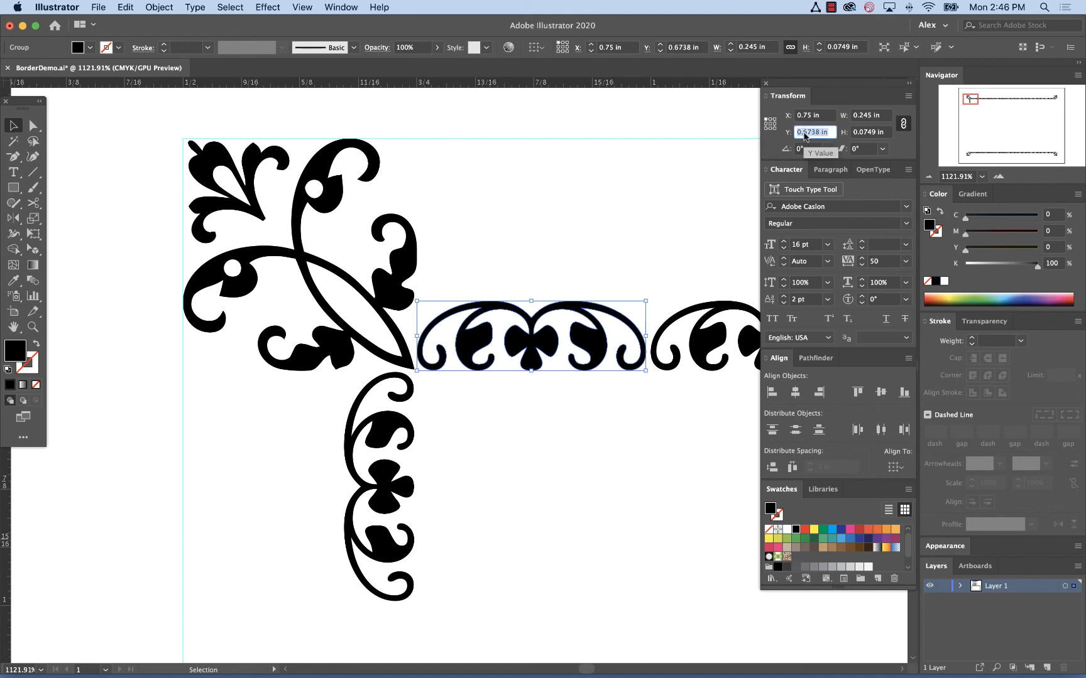
{"action": "left_click", "coordinate": [419, 440]}
{"action": "left_click", "coordinate": [410, 440]}
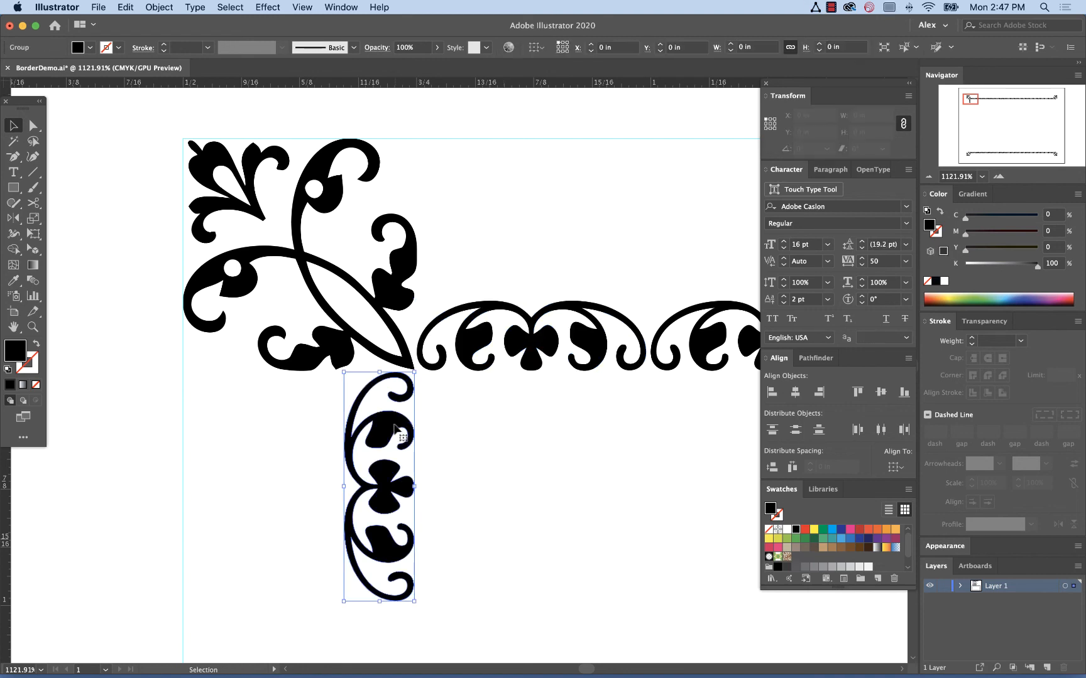
{"action": "double_click", "coordinate": [813, 116]}
{"action": "key", "text": "super+v"}
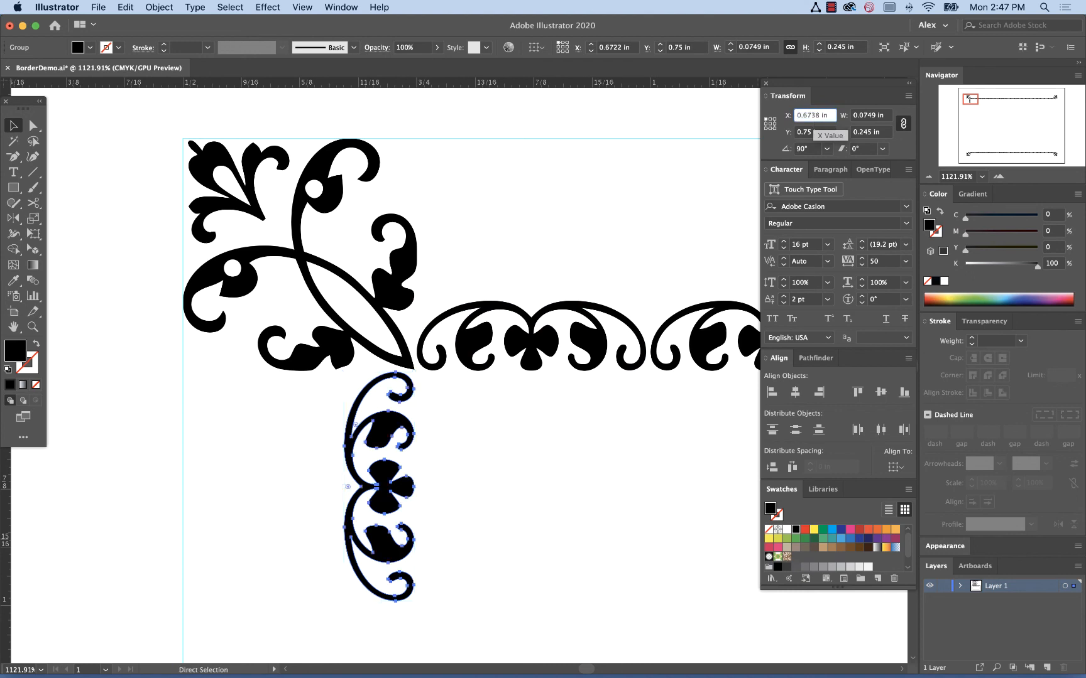
{"action": "key", "text": "Return"}
{"action": "left_click", "coordinate": [563, 410]}
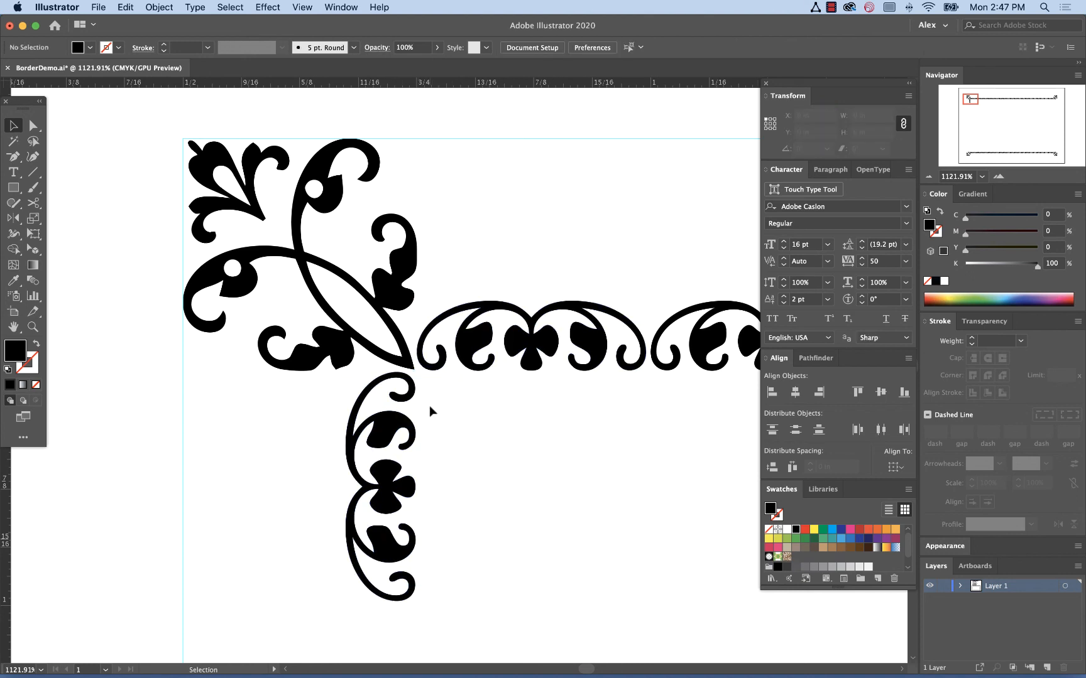
Make a copy of the rotated edge ornament moved 0 in horizontally and 0.25 in vertically.
{"action": "key", "text": "super+0"}
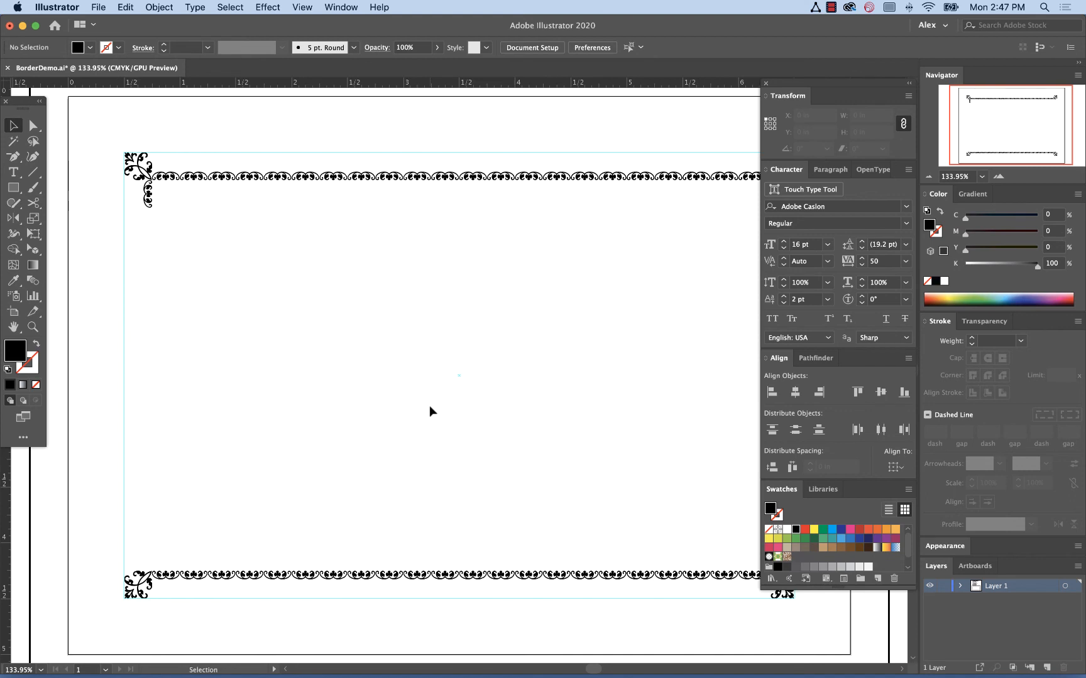
{"action": "left_click", "coordinate": [149, 196]}
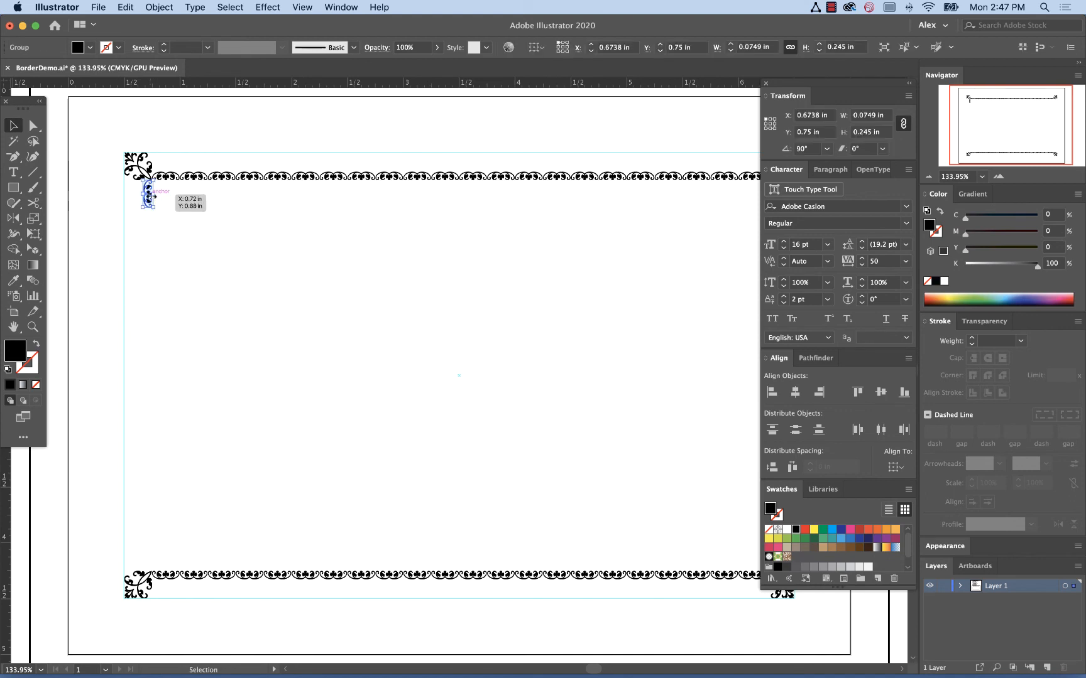
{"action": "key", "text": "Return"}
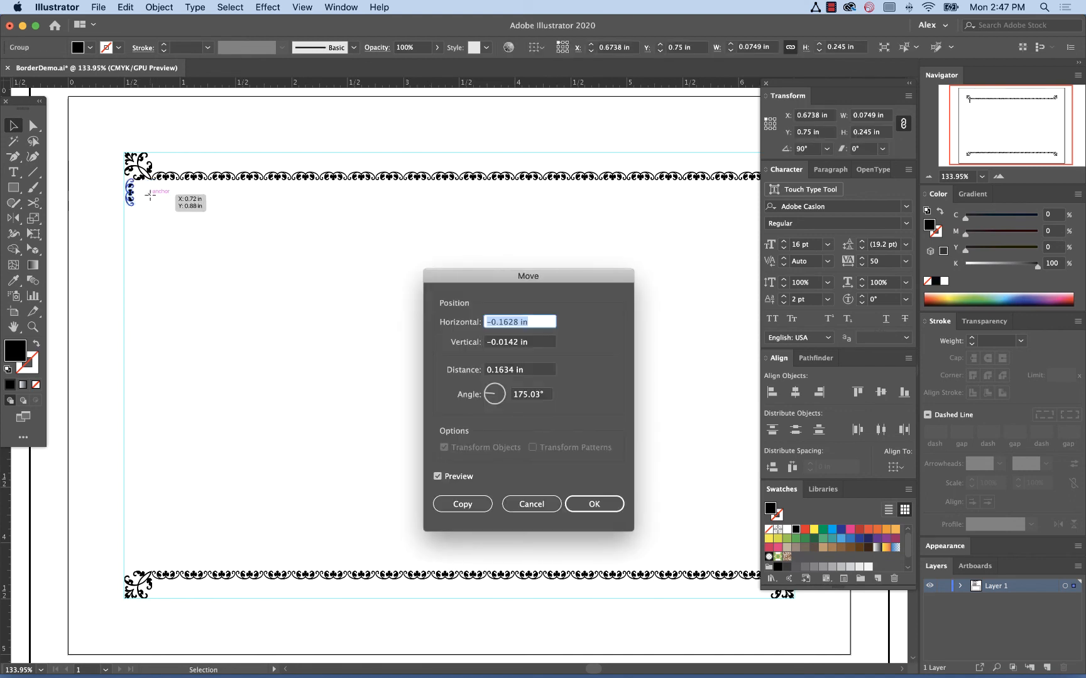
{"action": "type", "text": "0"}
{"action": "key", "text": "Tab"}
{"action": "key", "text": "BackSpace"}
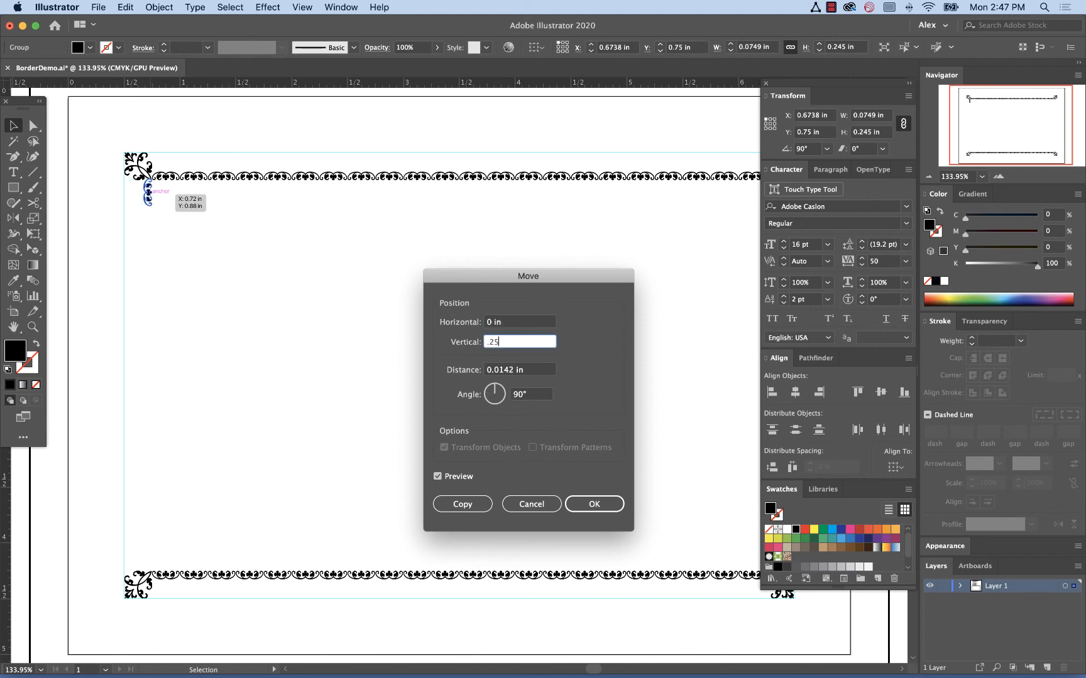
{"action": "type", "text": ".25"}
{"action": "key", "text": "Tab"}
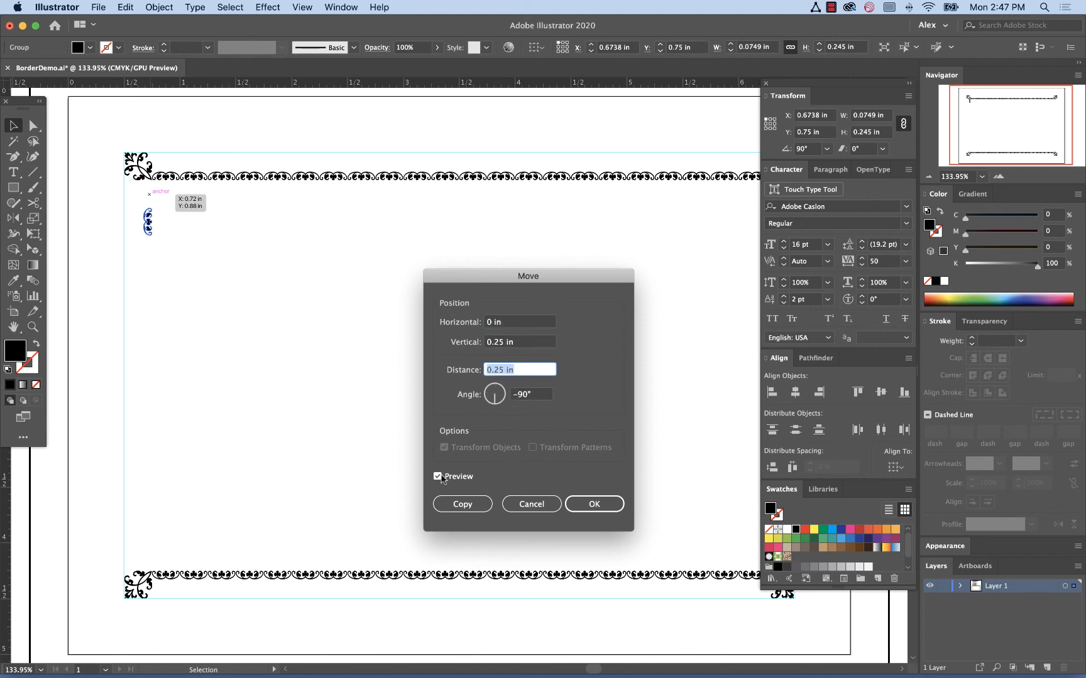
{"action": "left_click", "coordinate": [462, 504]}
Repeat the 0.25 in vertical copy down the guide's left side until the last ornament reaches Y 4 in.
{"action": "key", "text": "super+d"}
{"action": "key", "text": "super+d"}
{"action": "key", "text": "super+d"}
{"action": "key", "text": "super+d"}
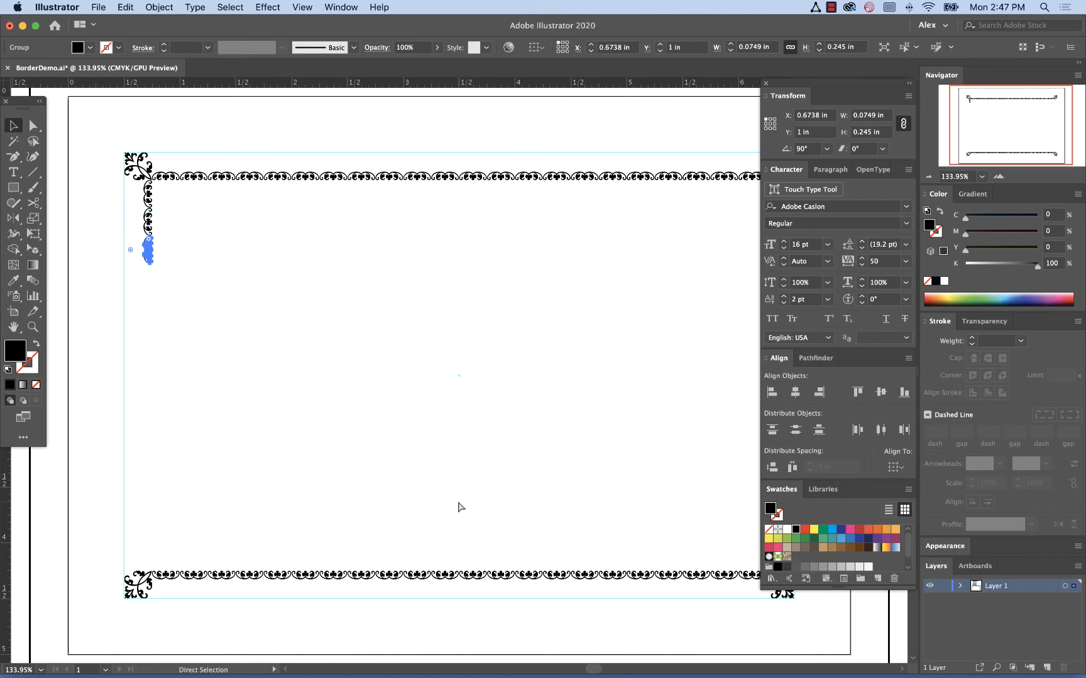
{"action": "key", "text": "super+d"}
{"action": "key", "text": "super+d"}
{"action": "key", "text": "super+d"}
{"action": "key", "text": "super+d"}
{"action": "key", "text": "super+d"}
{"action": "key", "text": "super+d"}
{"action": "key", "text": "super+d"}
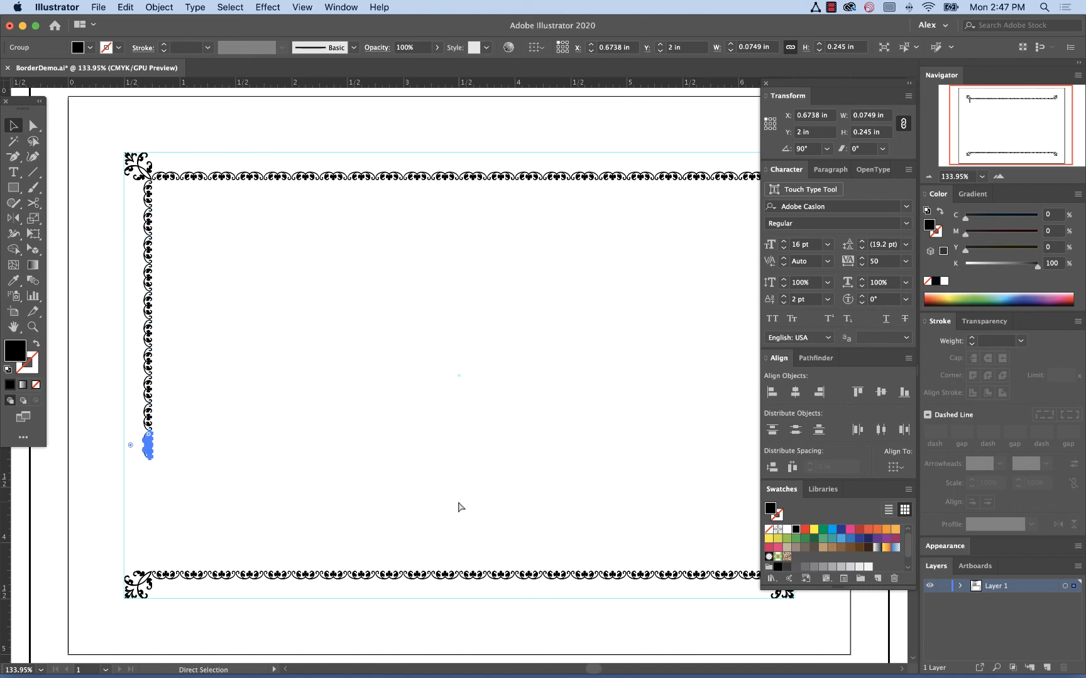
{"action": "key", "text": "super+d"}
{"action": "left_click", "coordinate": [458, 502]}
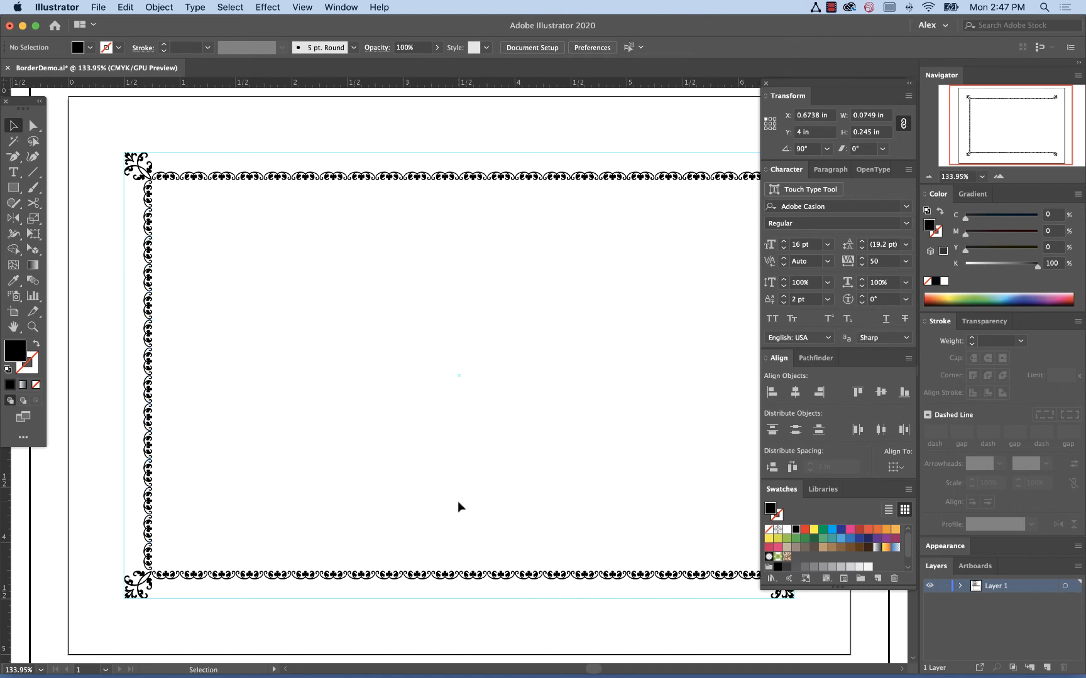
Reflect a copy of the left ornament column, selected with the large rectangle, across the vertical axis onto the right side, and remove the large rectangles.
{"action": "scroll", "coordinate": [459, 502], "scroll_direction": "down", "scroll_amount": 5}
{"action": "left_click_drag", "start_coordinate": [289, 534], "coordinate": [263, 318]}
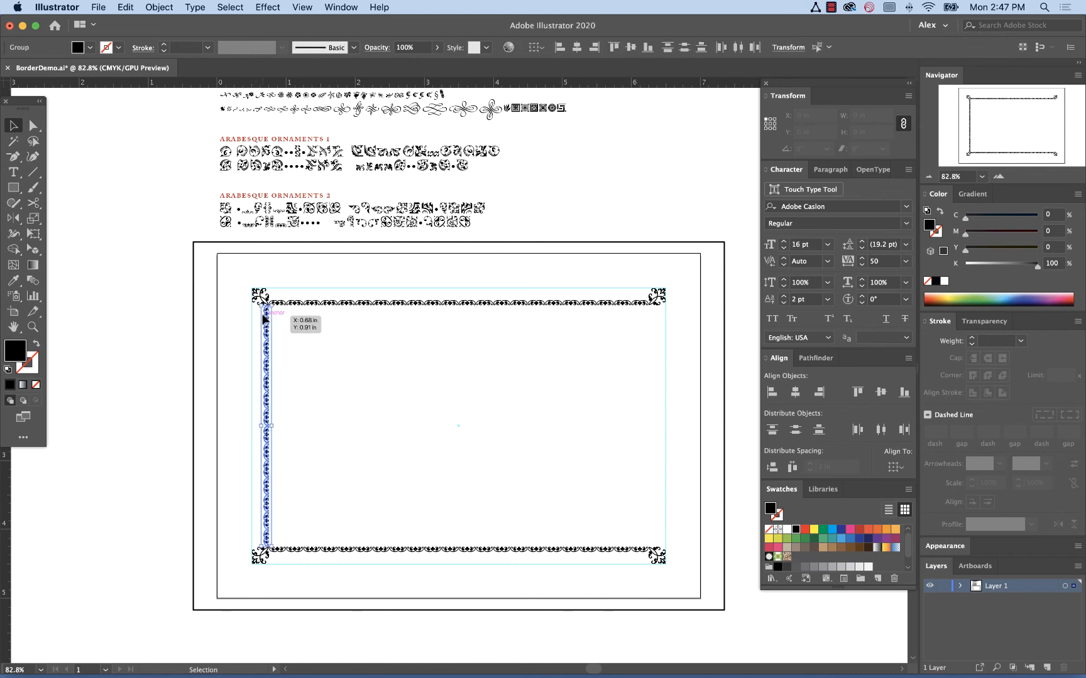
{"action": "left_click", "coordinate": [194, 322], "text": "shift"}
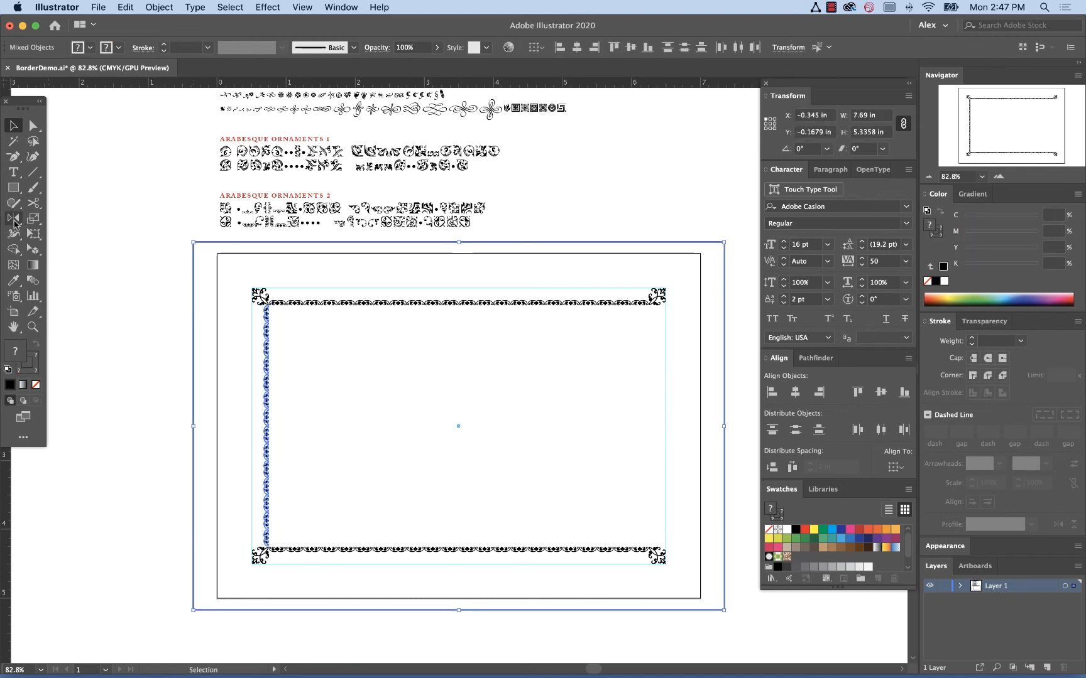
{"action": "double_click", "coordinate": [13, 218]}
{"action": "left_click", "coordinate": [649, 214]}
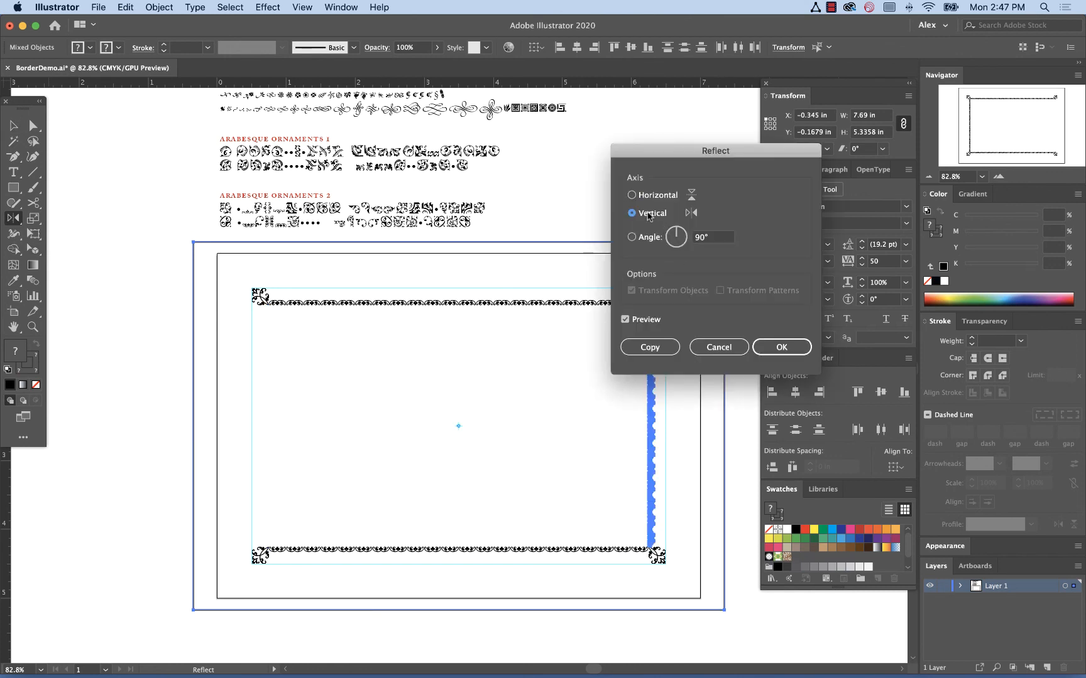
{"action": "left_click", "coordinate": [664, 347]}
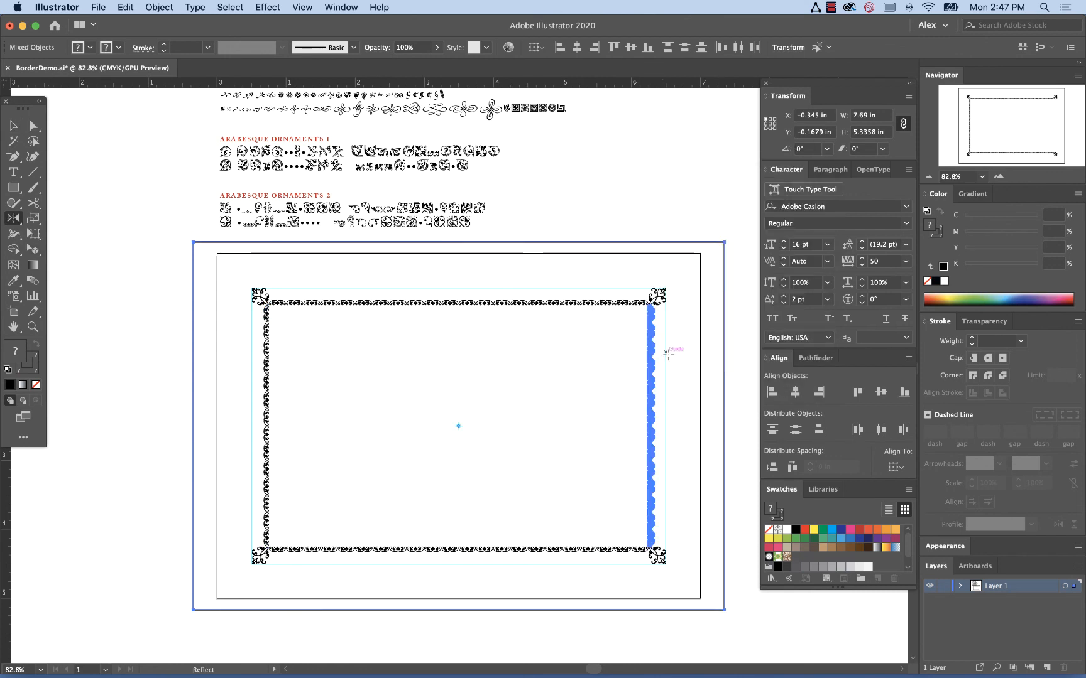
{"action": "key", "text": "v"}
{"action": "left_click", "coordinate": [744, 412]}
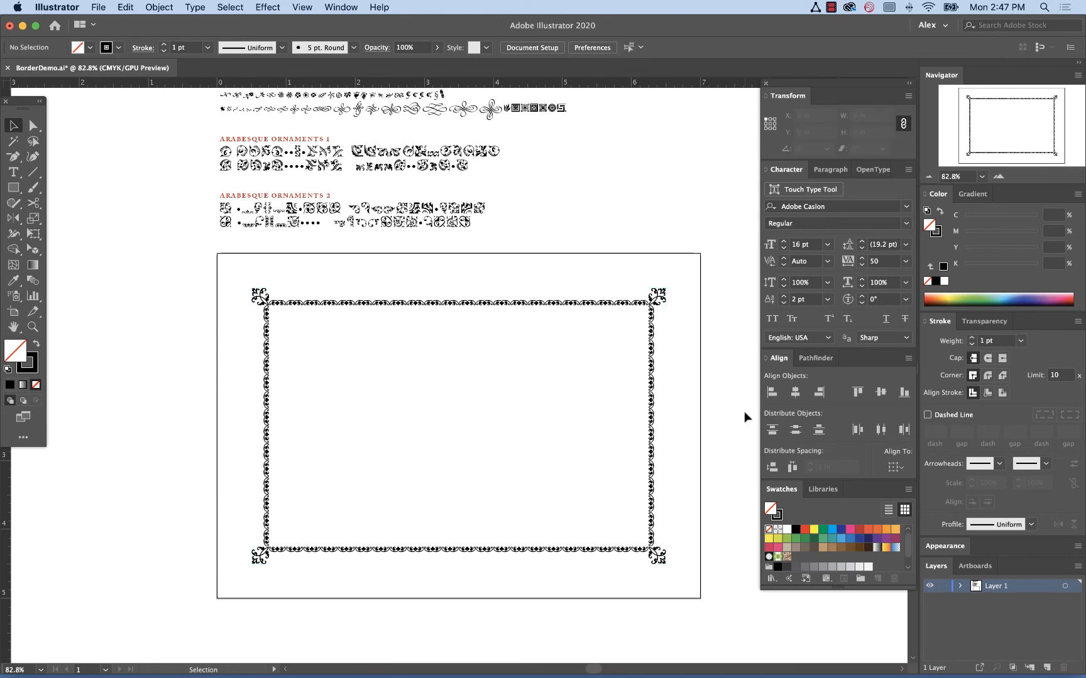
Draw a vertical line about 3.38 in long with a 1 pt stroke just outside the border's right ornament column.
{"action": "key", "text": "z"}
{"action": "left_click_drag", "start_coordinate": [713, 601], "coordinate": [566, 258]}
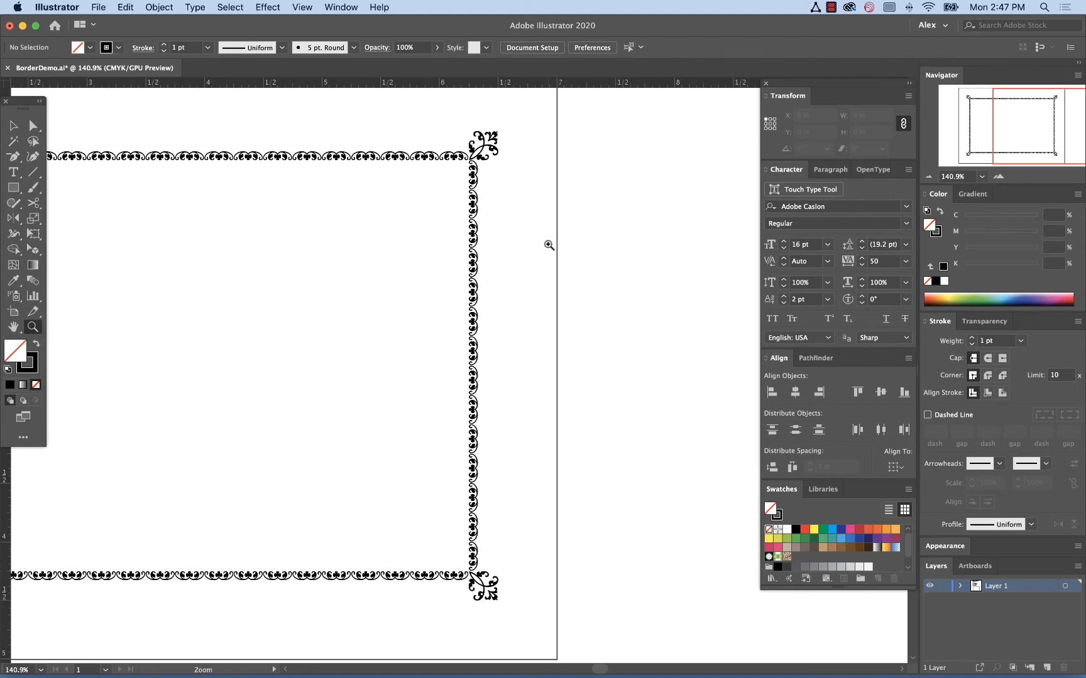
{"action": "key", "text": "backslash"}
{"action": "left_click_drag", "start_coordinate": [484, 565], "coordinate": [521, 168]}
{"action": "key", "text": "v"}
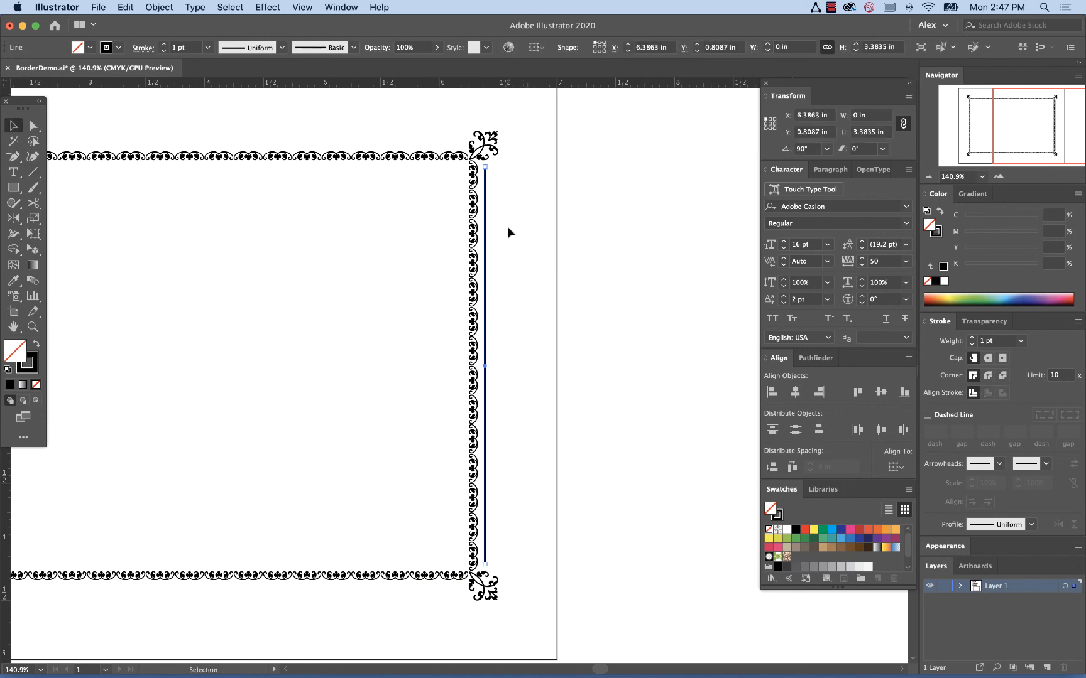
{"action": "left_click", "coordinate": [507, 227]}
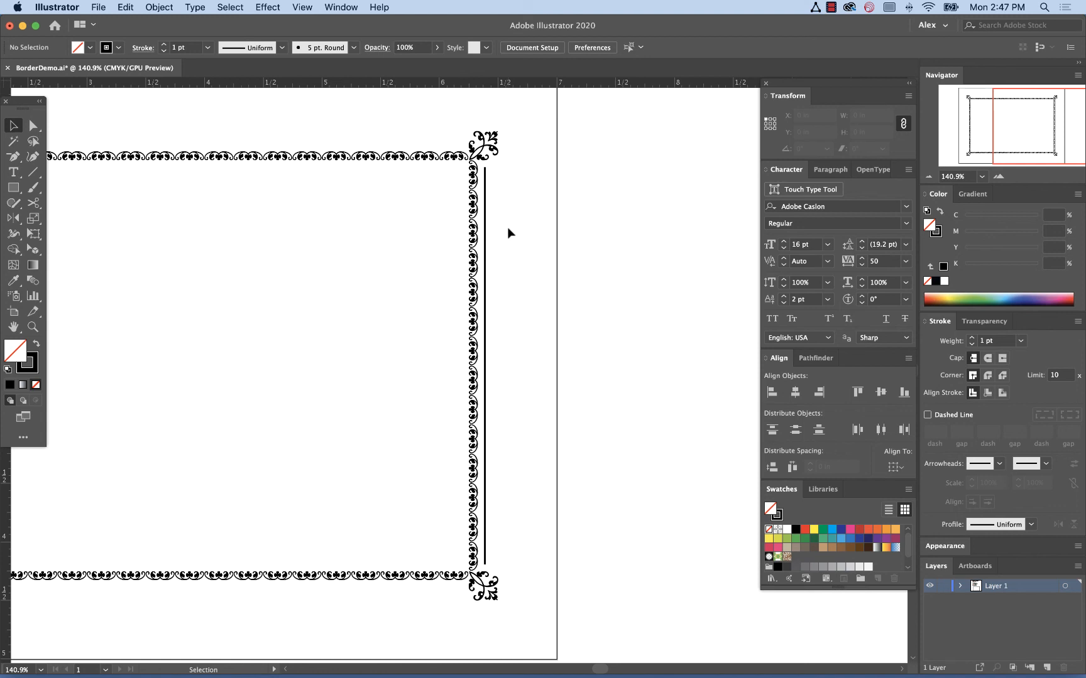
Delete the vertical line outside the right ornament column.
{"action": "scroll", "coordinate": [508, 230], "scroll_direction": "left", "scroll_amount": 5}
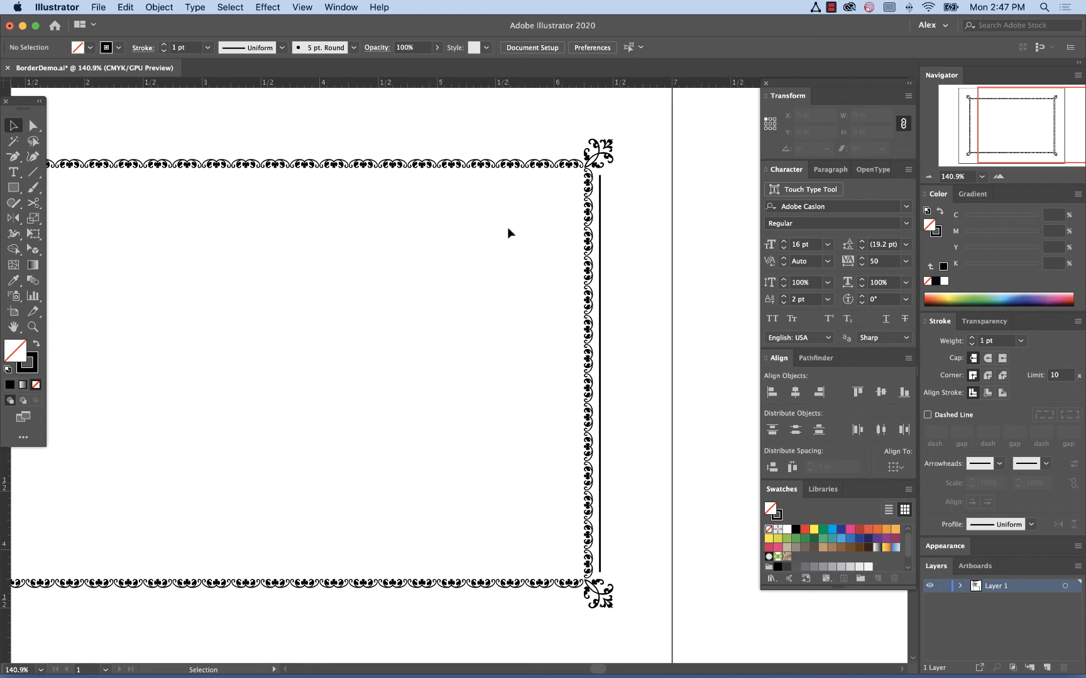
{"action": "left_click", "coordinate": [600, 257]}
{"action": "key", "text": "Delete"}
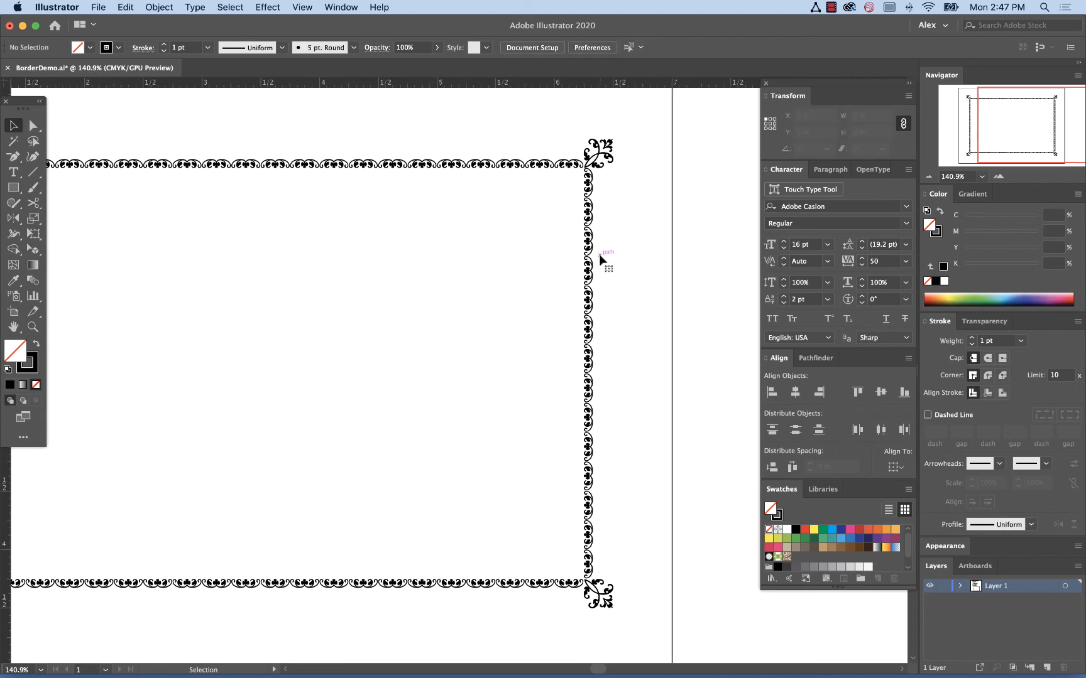